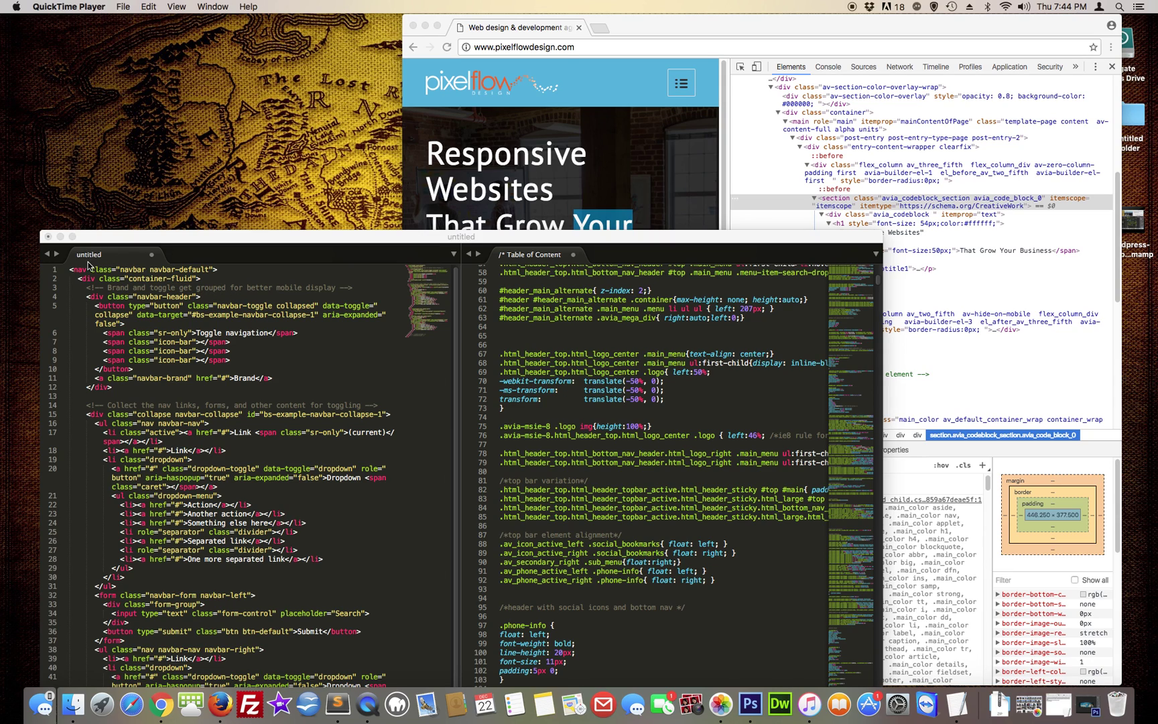
# Minimise Sublime Text and open a new blank Chrome tab beside the pixelflowdesign.com page
pyautogui.click(59, 237)
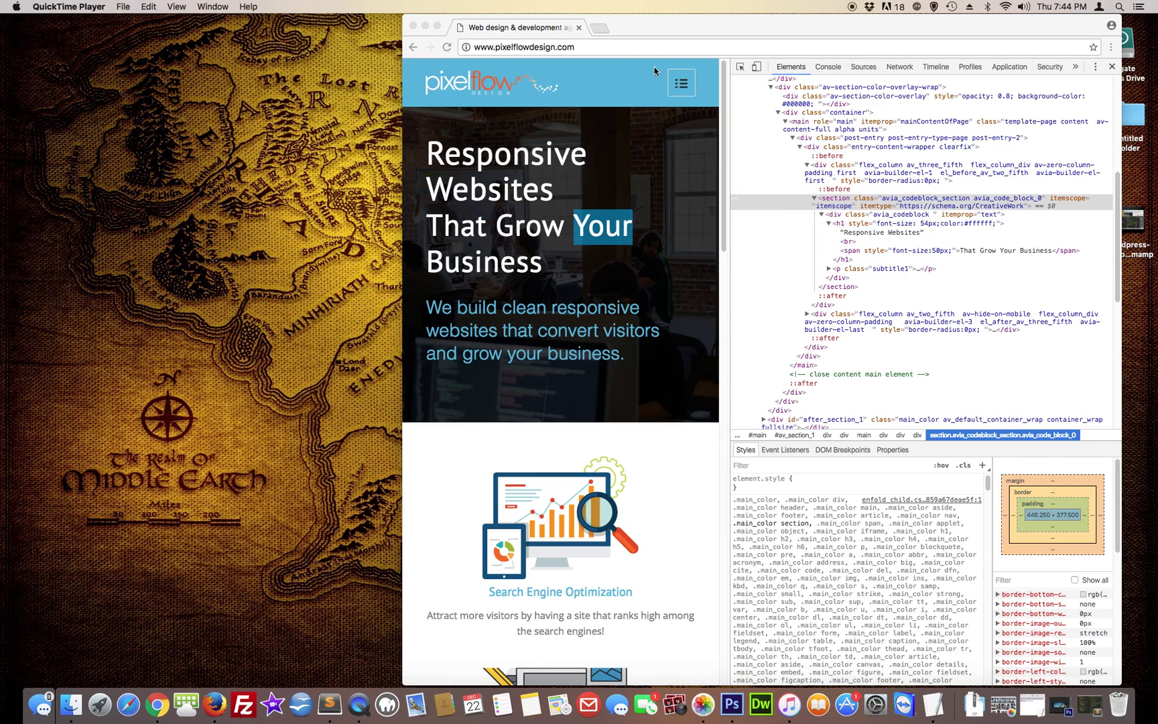
pyautogui.click(600, 28)
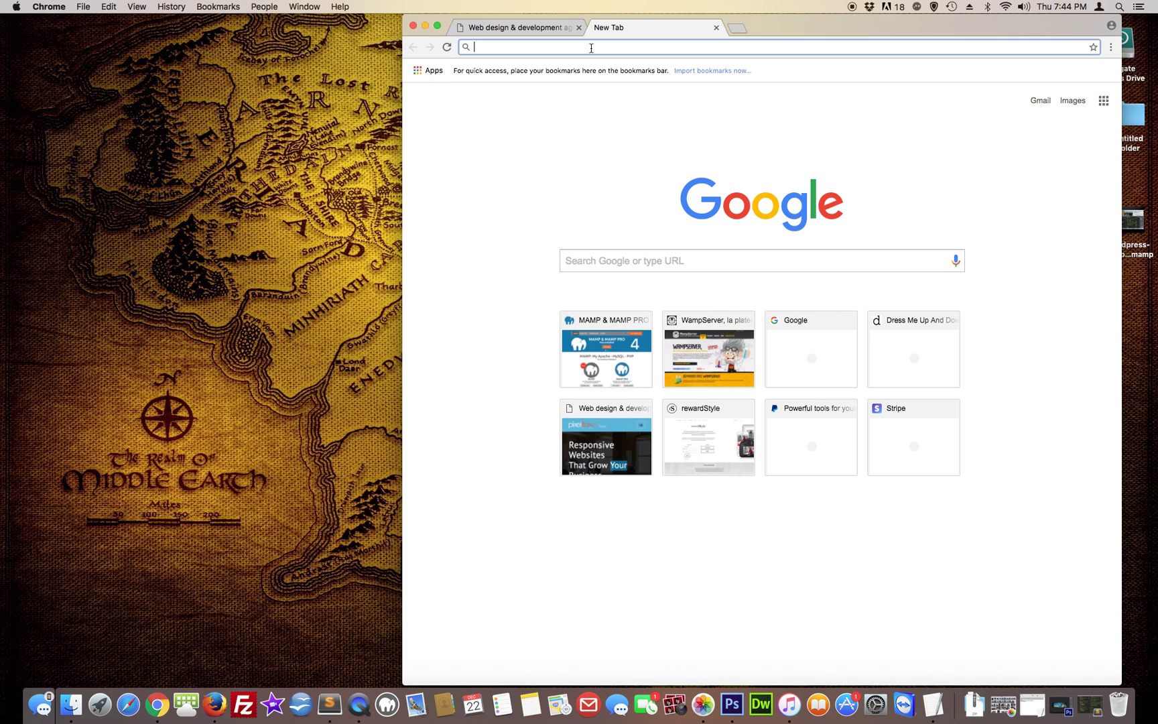
pyautogui.write('ma')
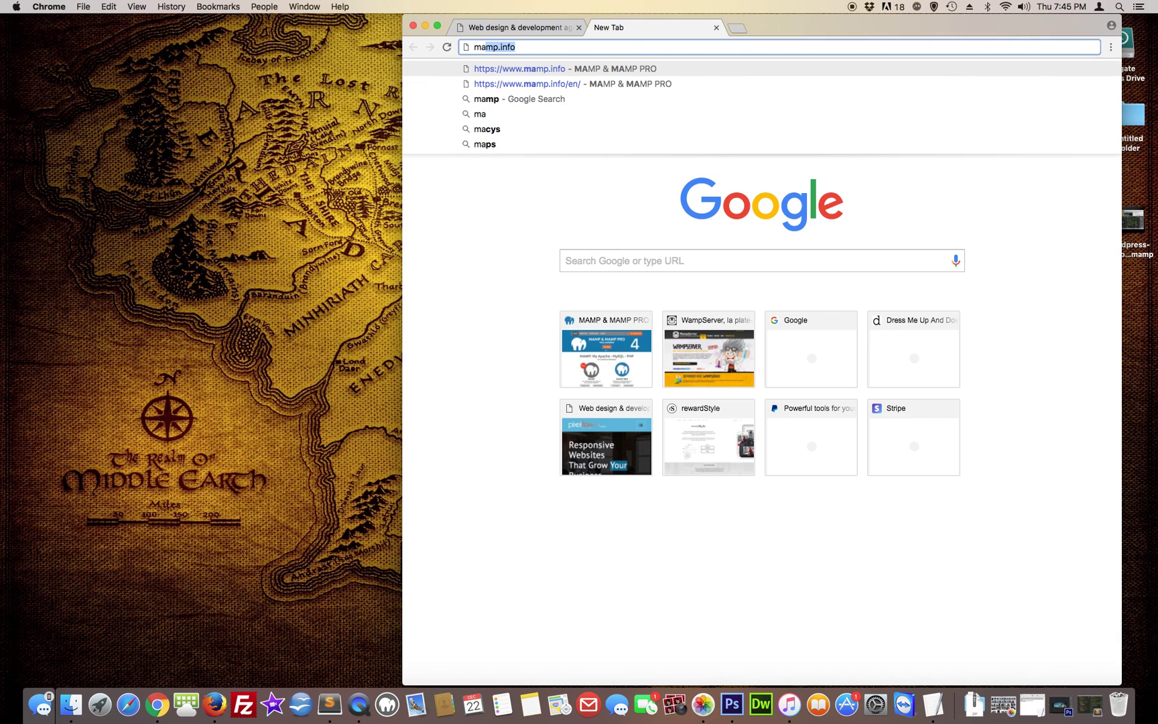
pyautogui.write('mp')
pyautogui.press('Return')
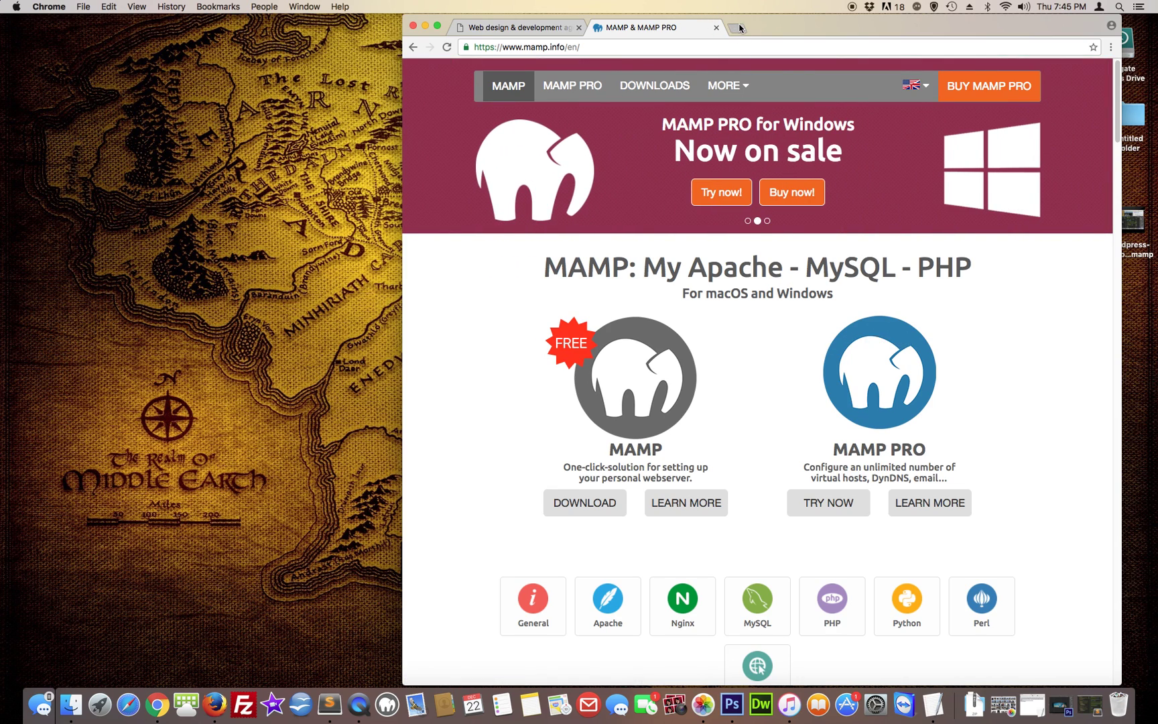
pyautogui.click(738, 28)
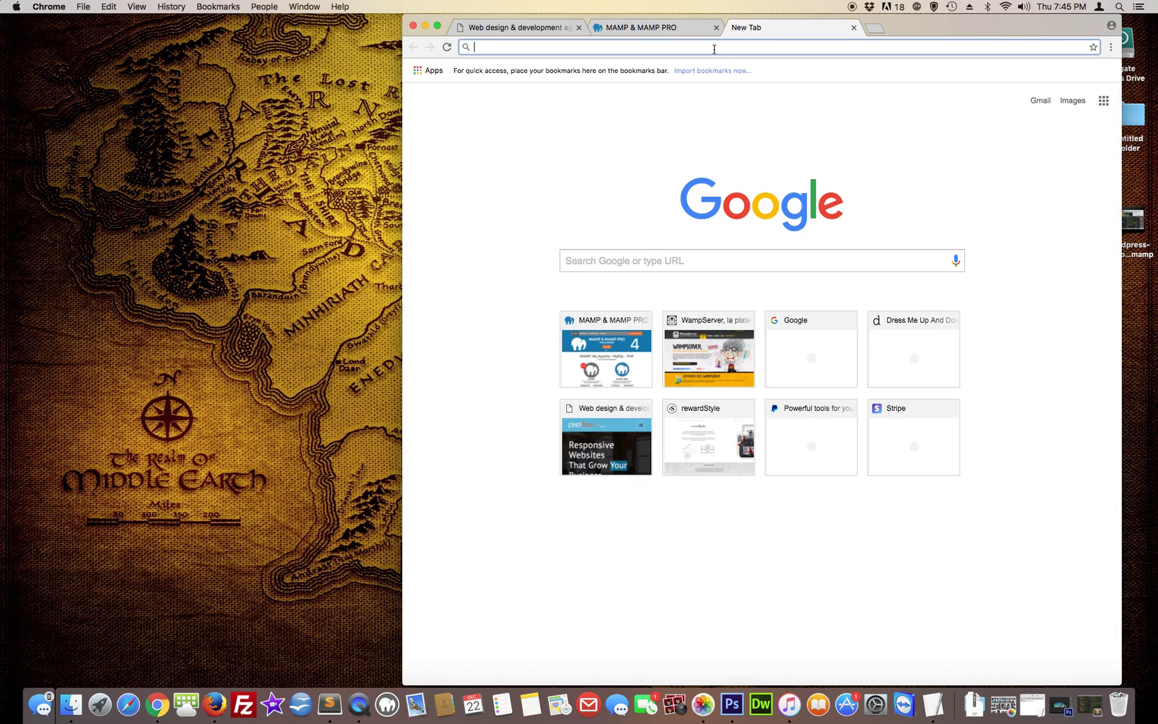
pyautogui.write('www.wampserver.com')
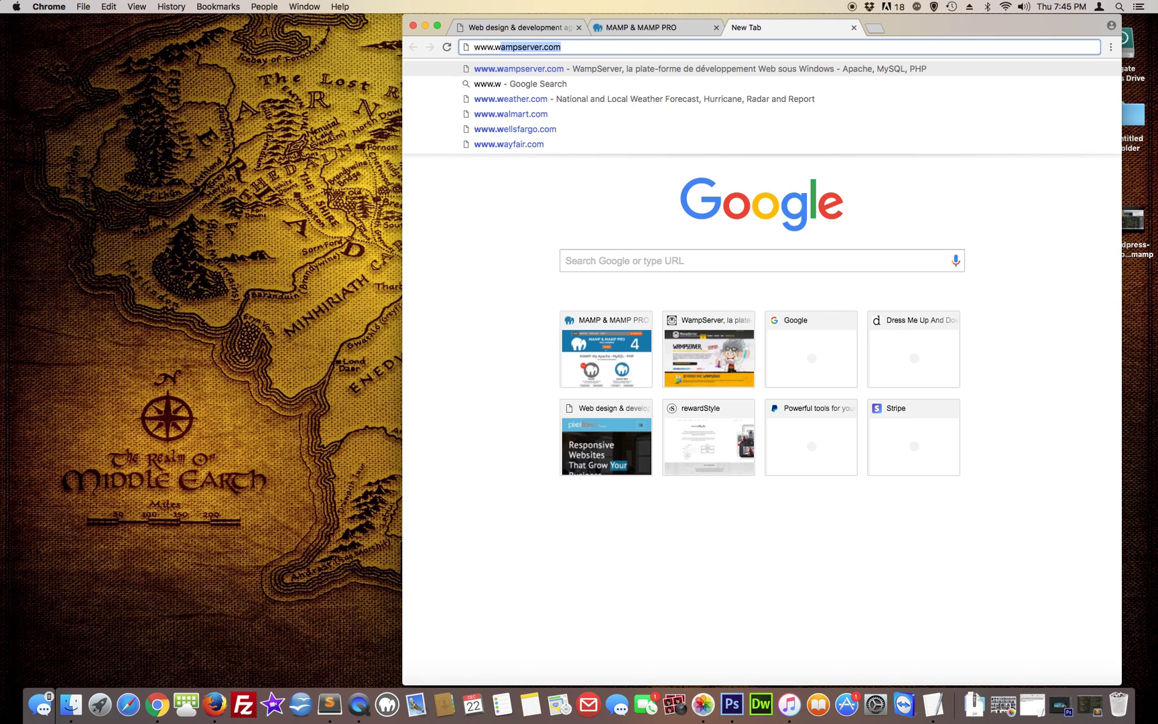
pyautogui.press('Right')
pyautogui.press('Return')
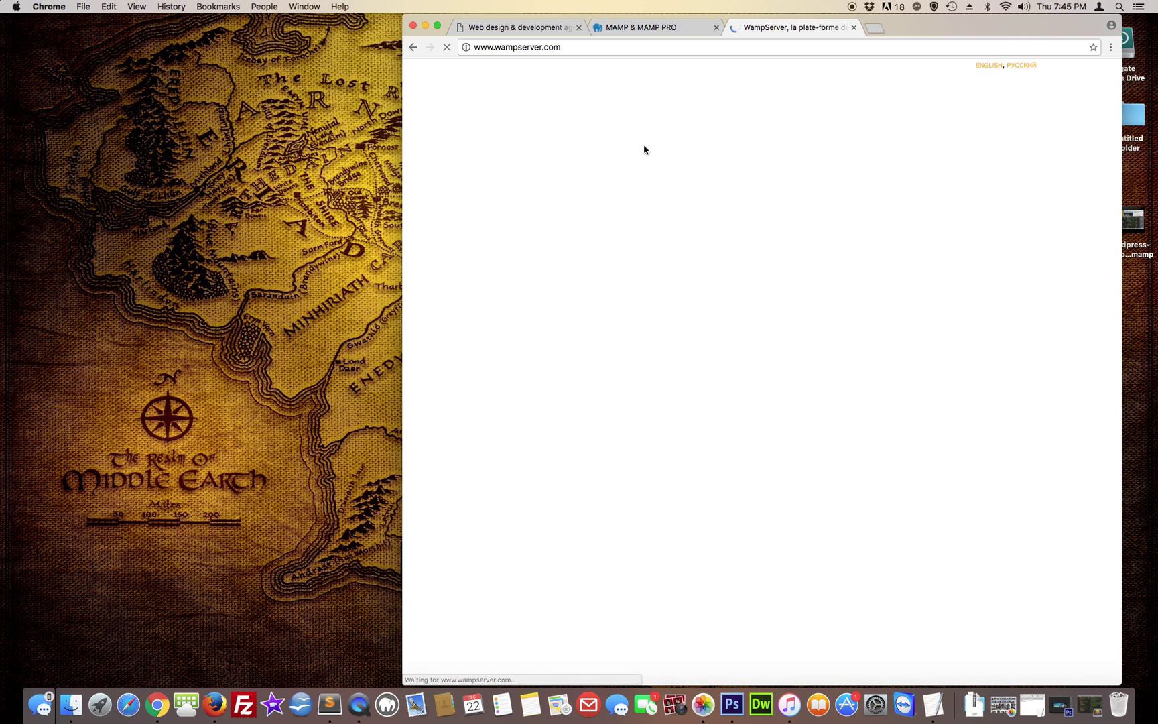
pyautogui.scroll(-3, 538, 230)
pyautogui.scroll(-15, 538, 230)
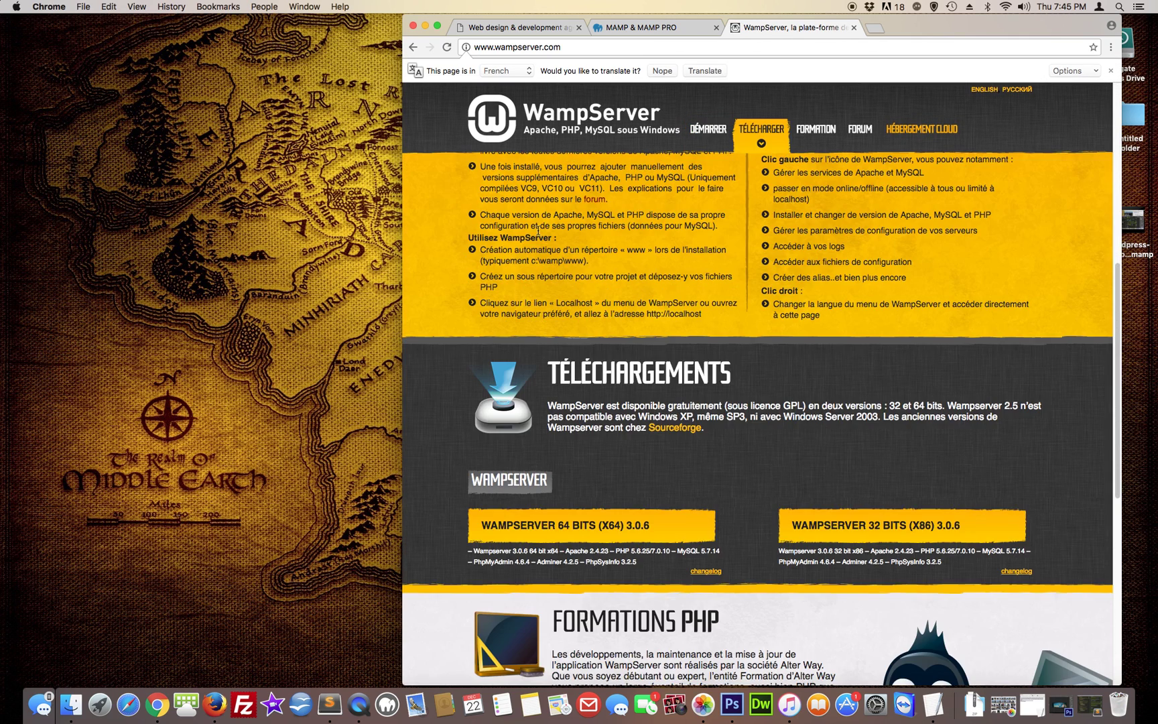
pyautogui.scroll(-1, 539, 230)
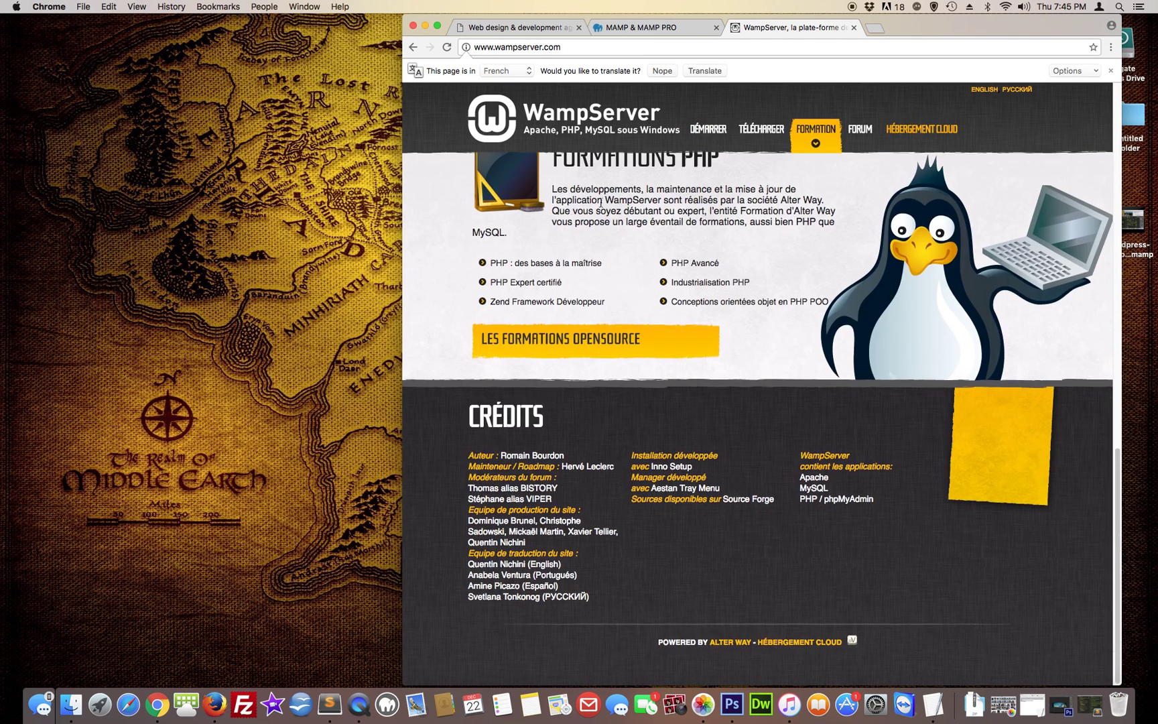
pyautogui.click(854, 28)
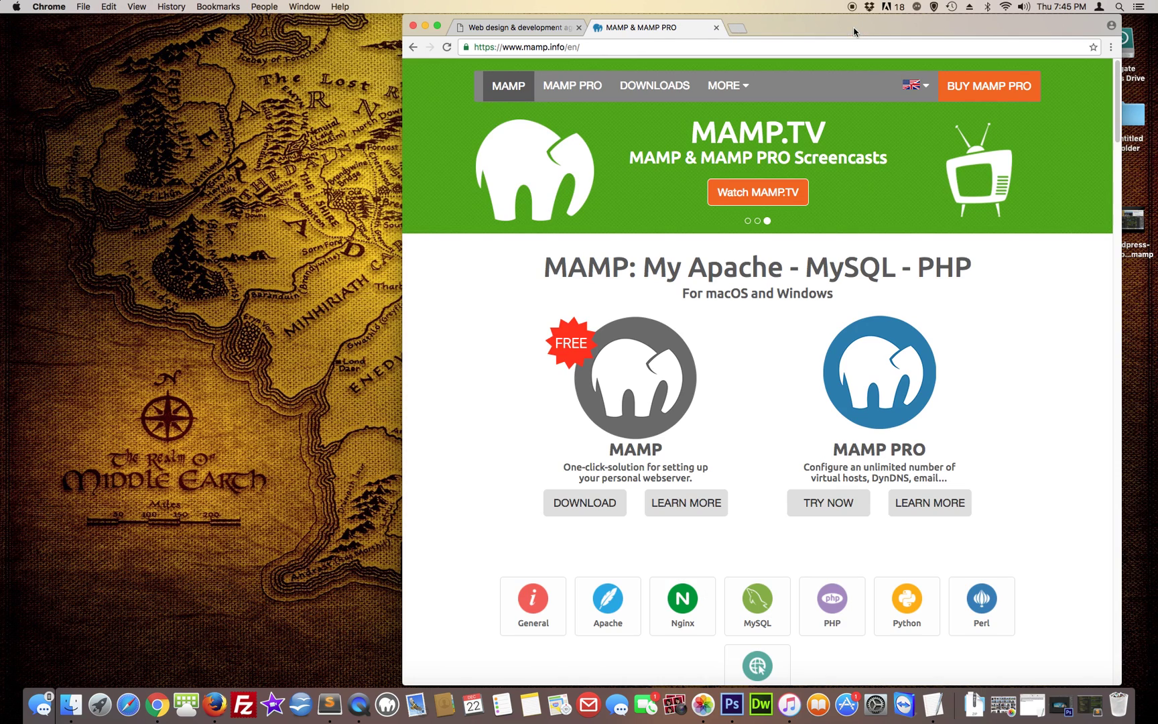
# Close the MAMP tab, minimise Chrome, and launch MAMP from the Dock to start its servers
pyautogui.click(716, 29)
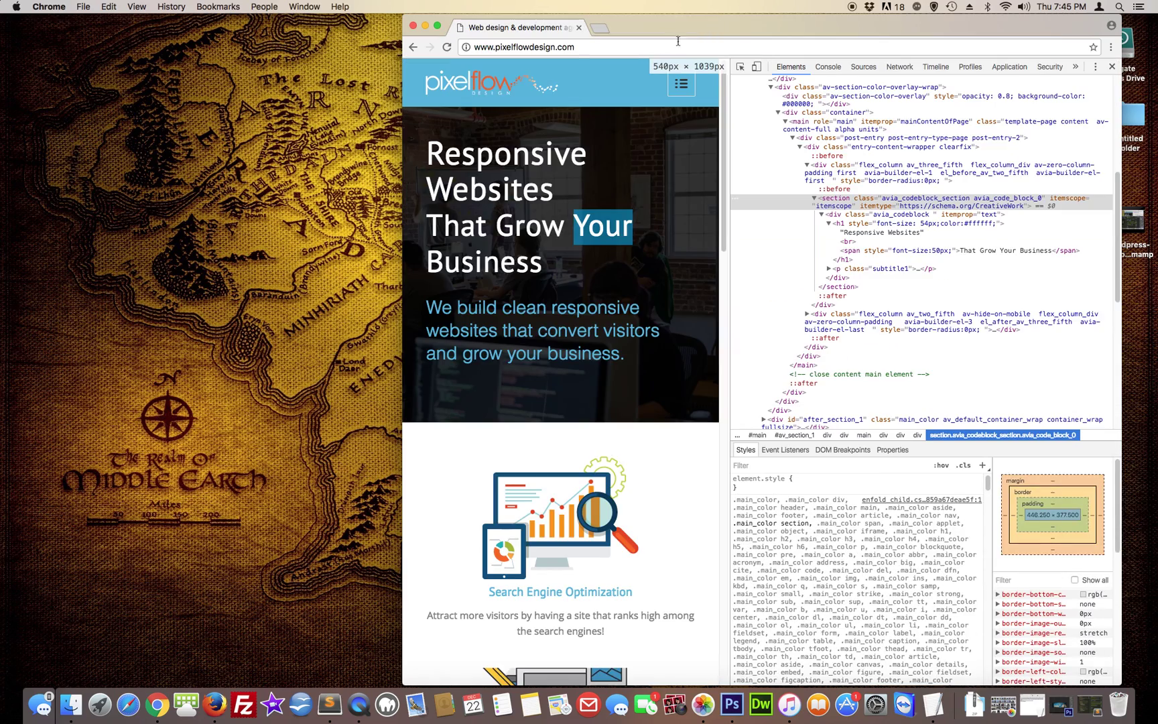
pyautogui.click(425, 25)
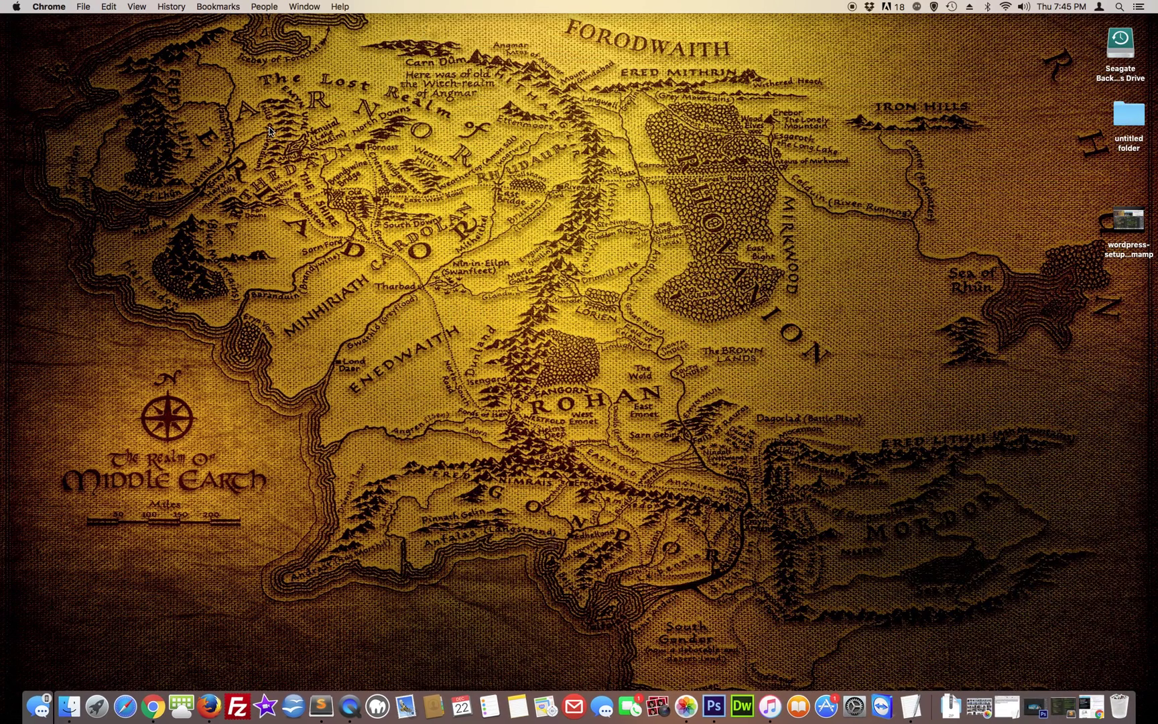
pyautogui.click(266, 129)
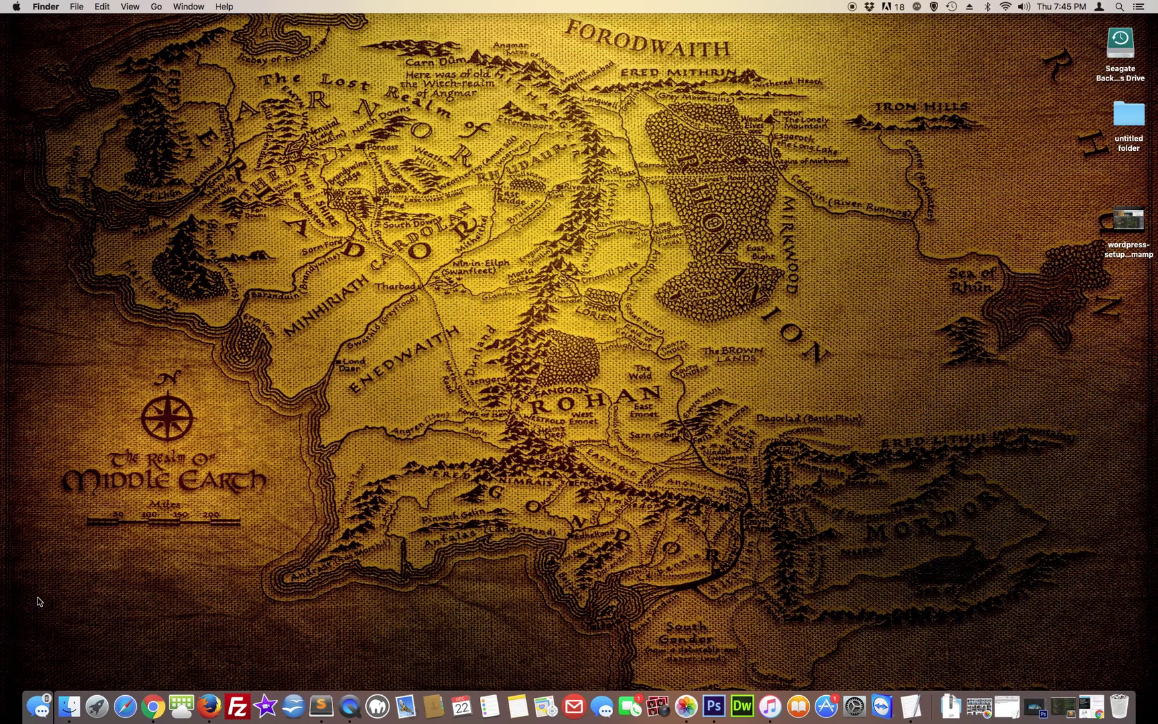
pyautogui.click(378, 705)
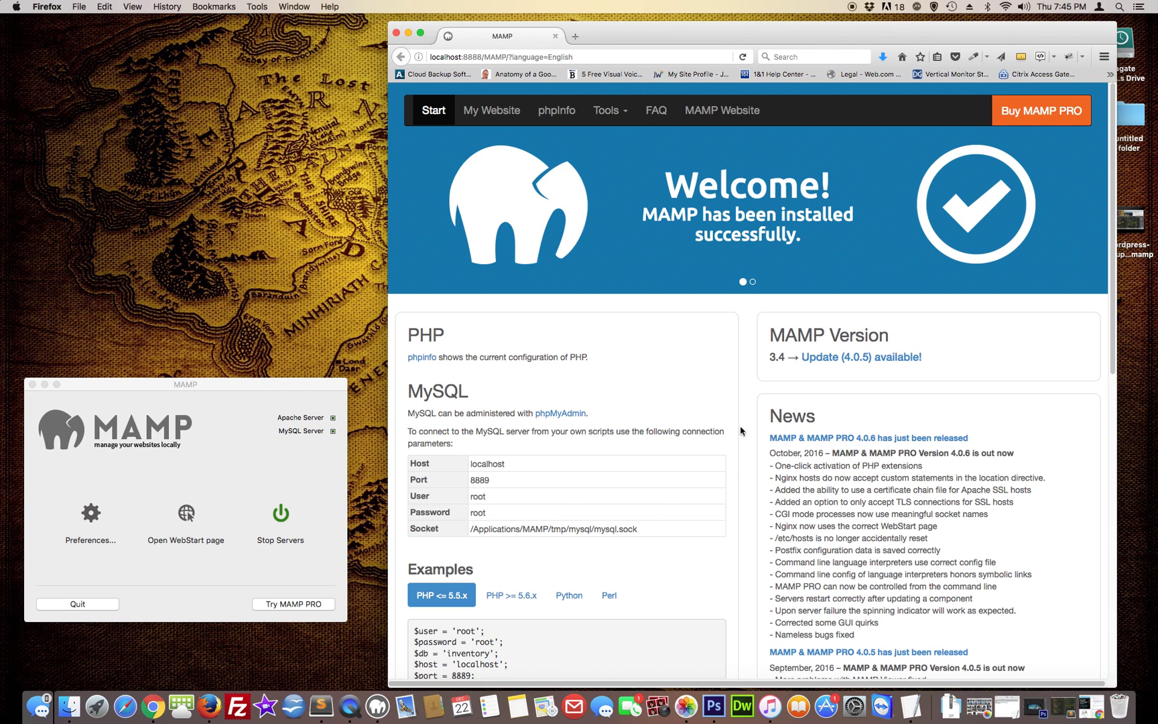
# Open the local site at localhost:8888, showing an empty 'Index of /' listing
pyautogui.moveTo(662, 42); pyautogui.dragTo(686, 43)
pyautogui.click(516, 113)
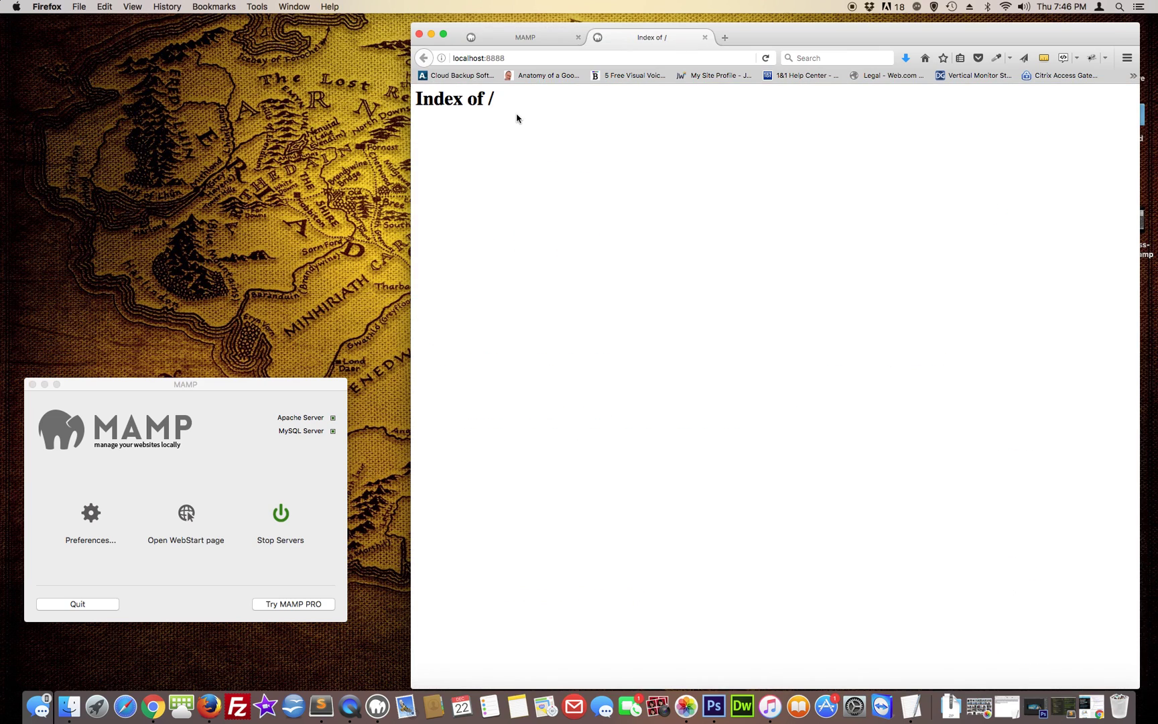
pyautogui.moveTo(425, 101); pyautogui.dragTo(521, 143)
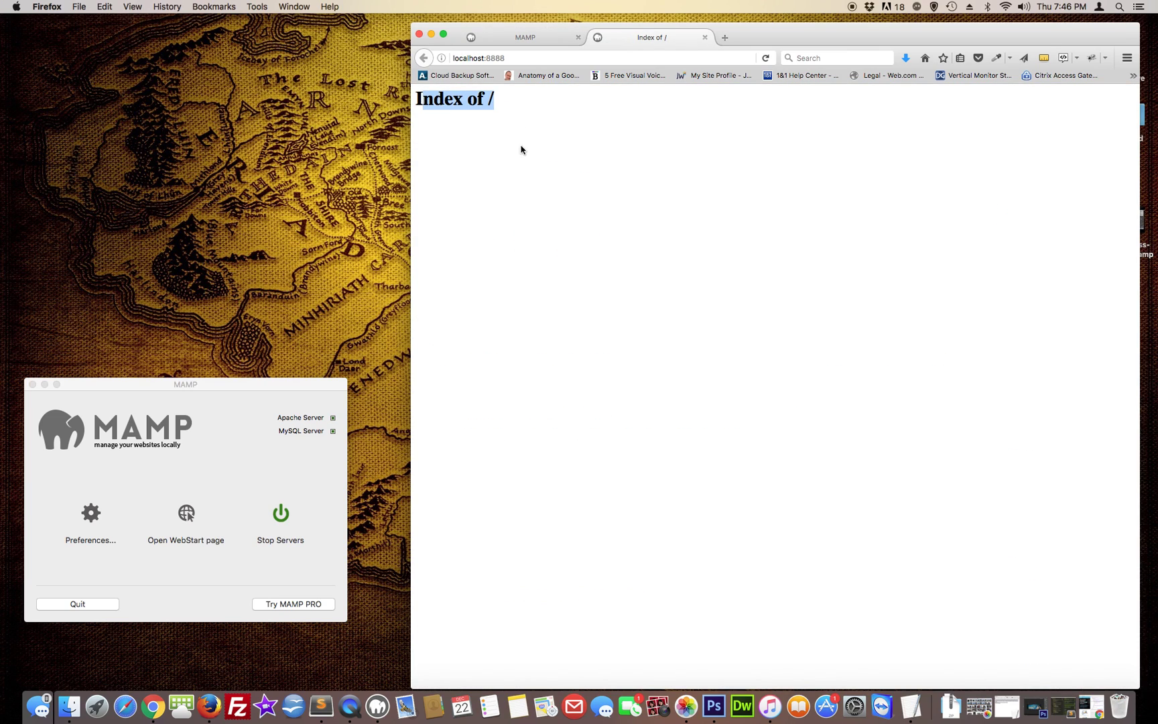
pyautogui.click(522, 156)
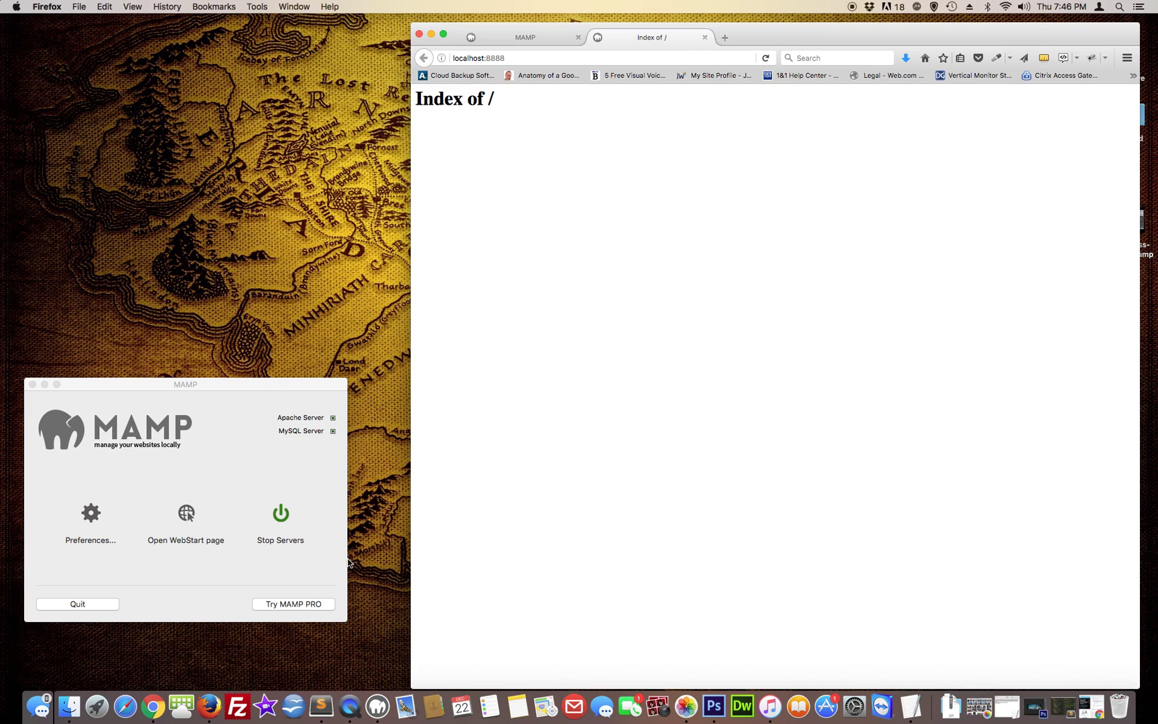
# Check in MAMP's Preferences that the Web Server document root is the htdocs folder
pyautogui.click(94, 516)
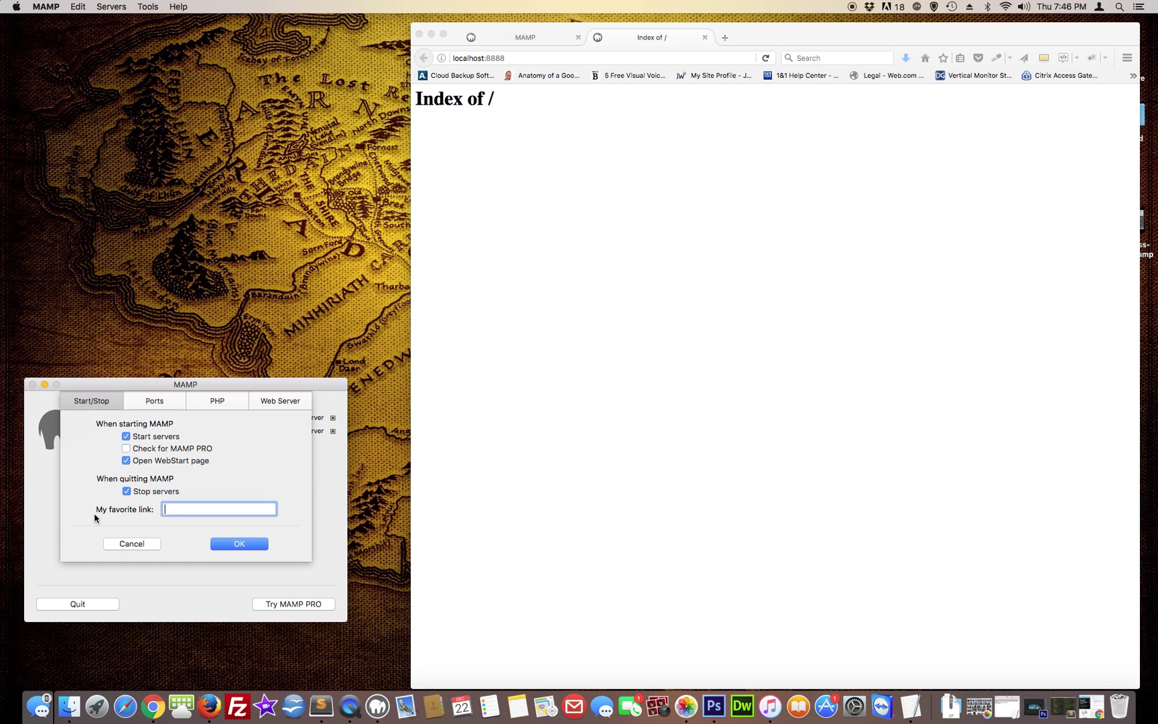
pyautogui.click(279, 402)
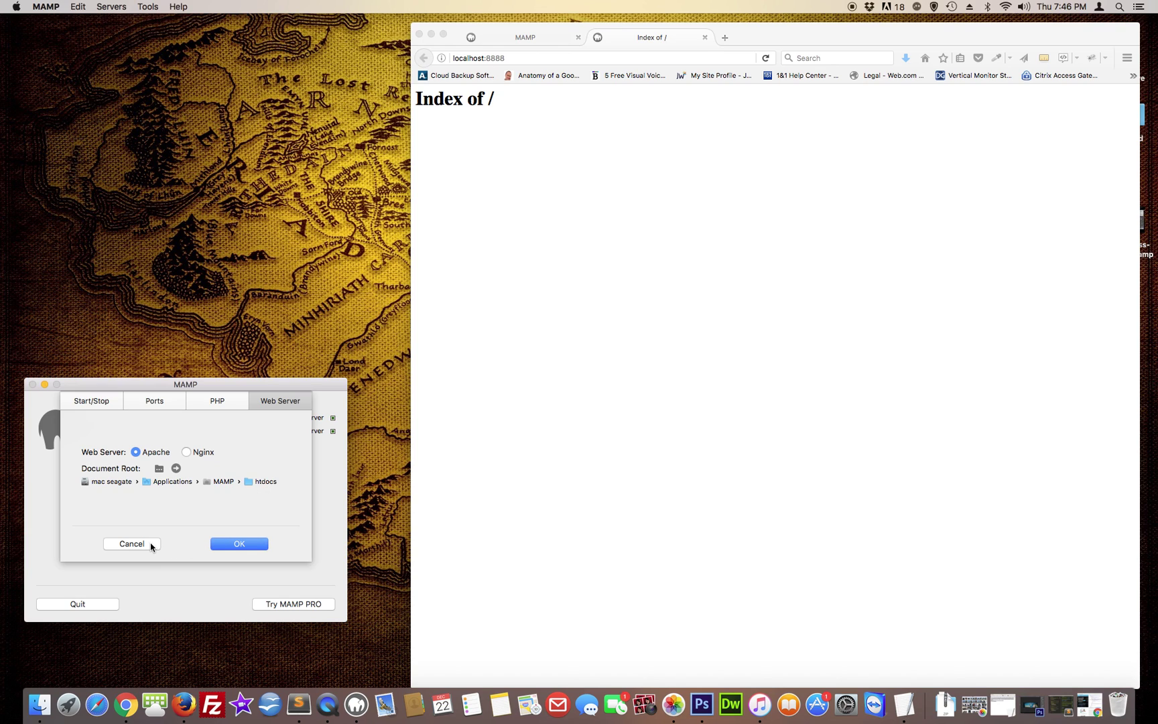
pyautogui.click(239, 544)
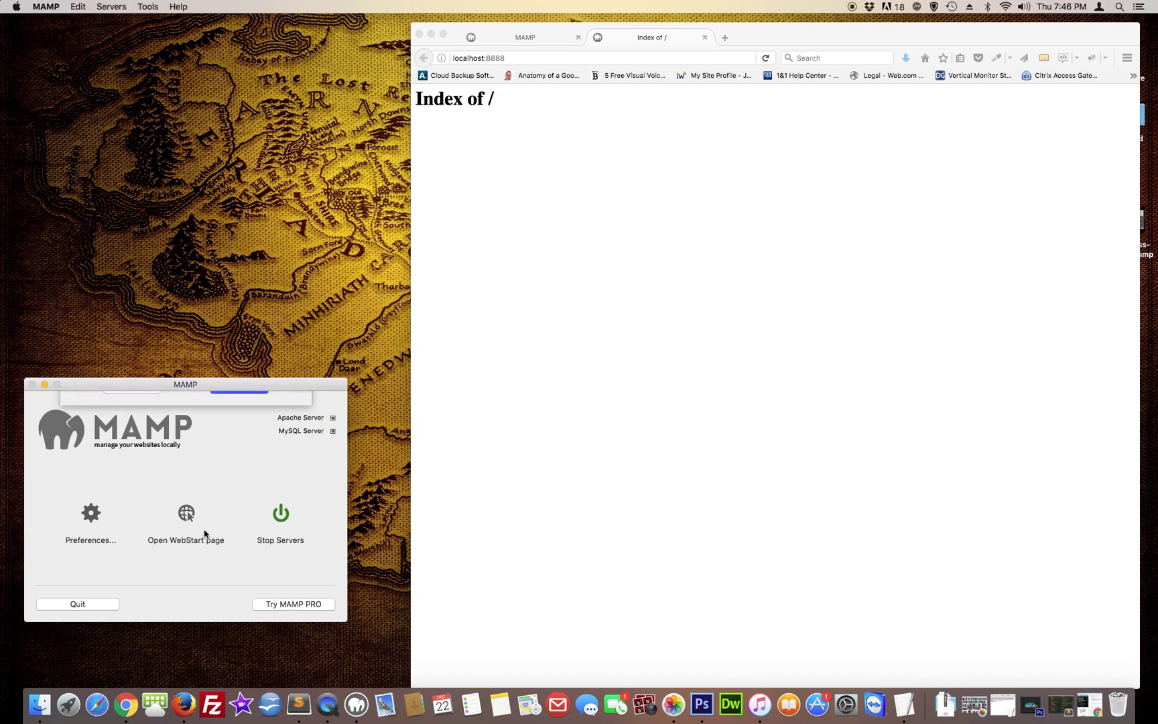
# Go to /Applications/MAMP in Finder and open the empty htdocs folder in a small window beside Firefox
pyautogui.rightClick(44, 703)
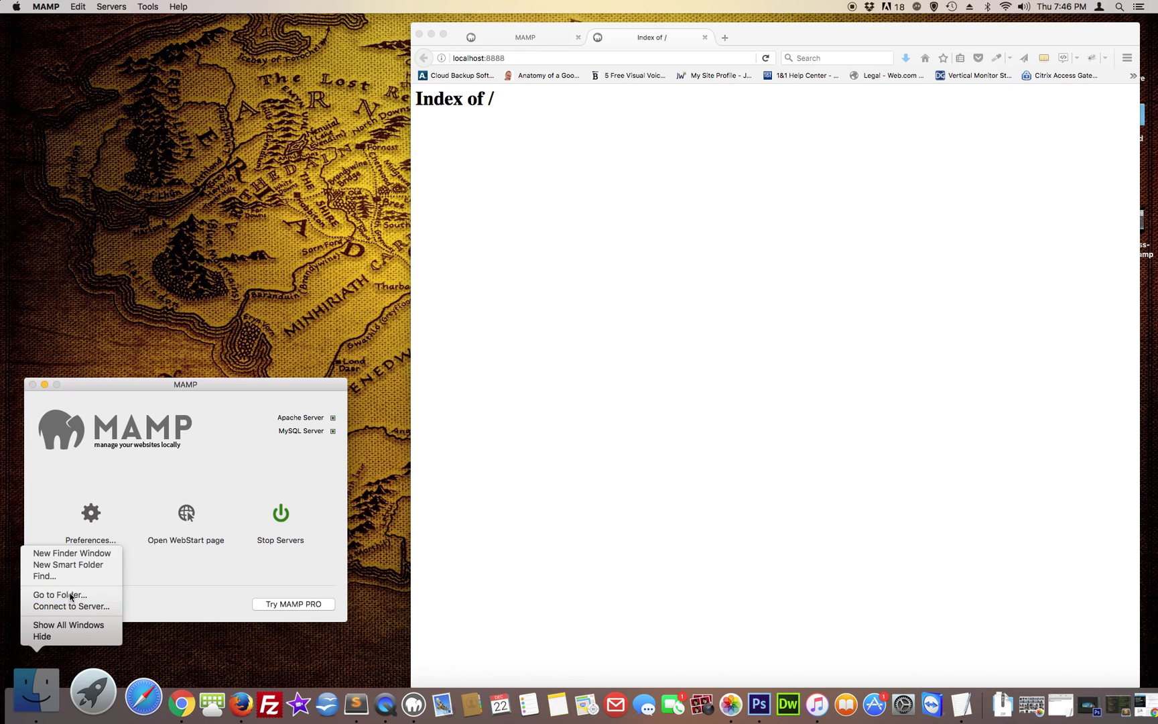
pyautogui.click(67, 595)
pyautogui.moveTo(534, 170); pyautogui.dragTo(170, 116)
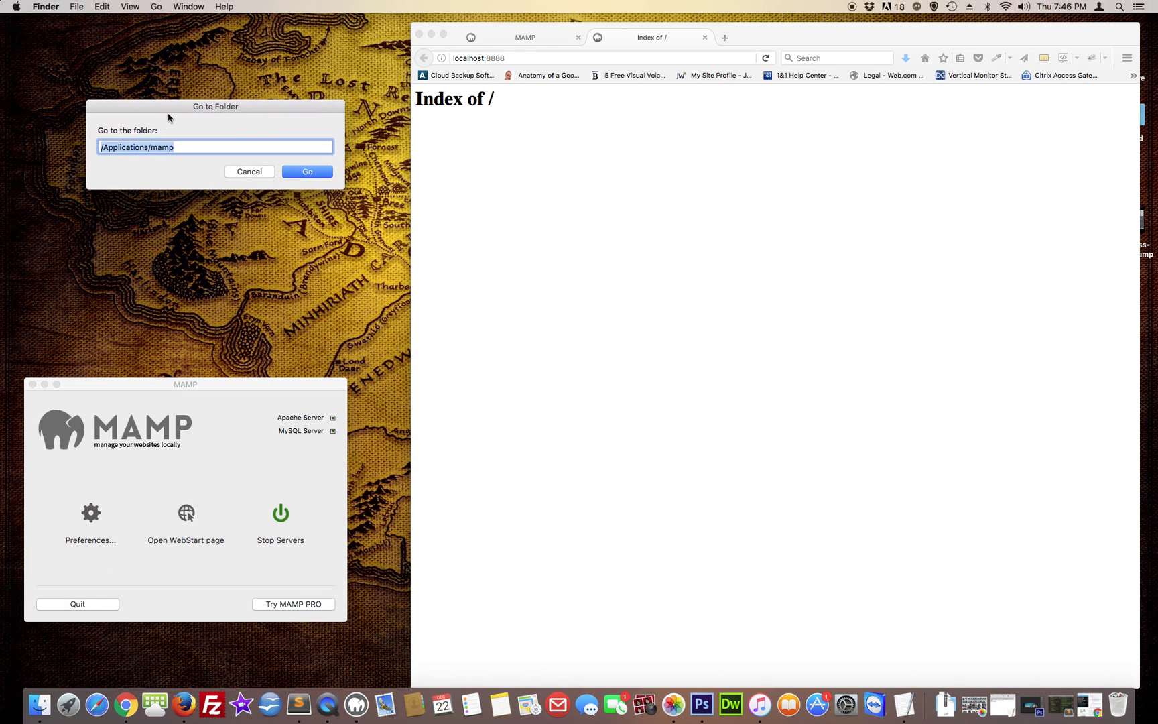
pyautogui.click(307, 173)
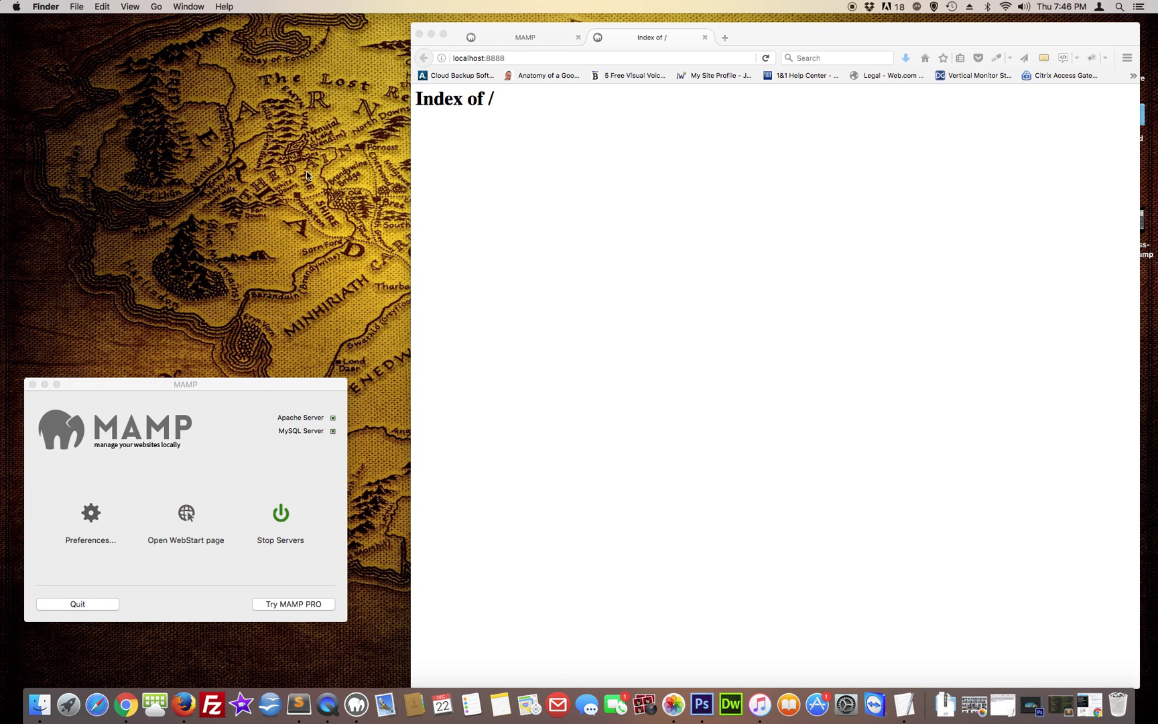
pyautogui.moveTo(115, 47); pyautogui.dragTo(91, 43)
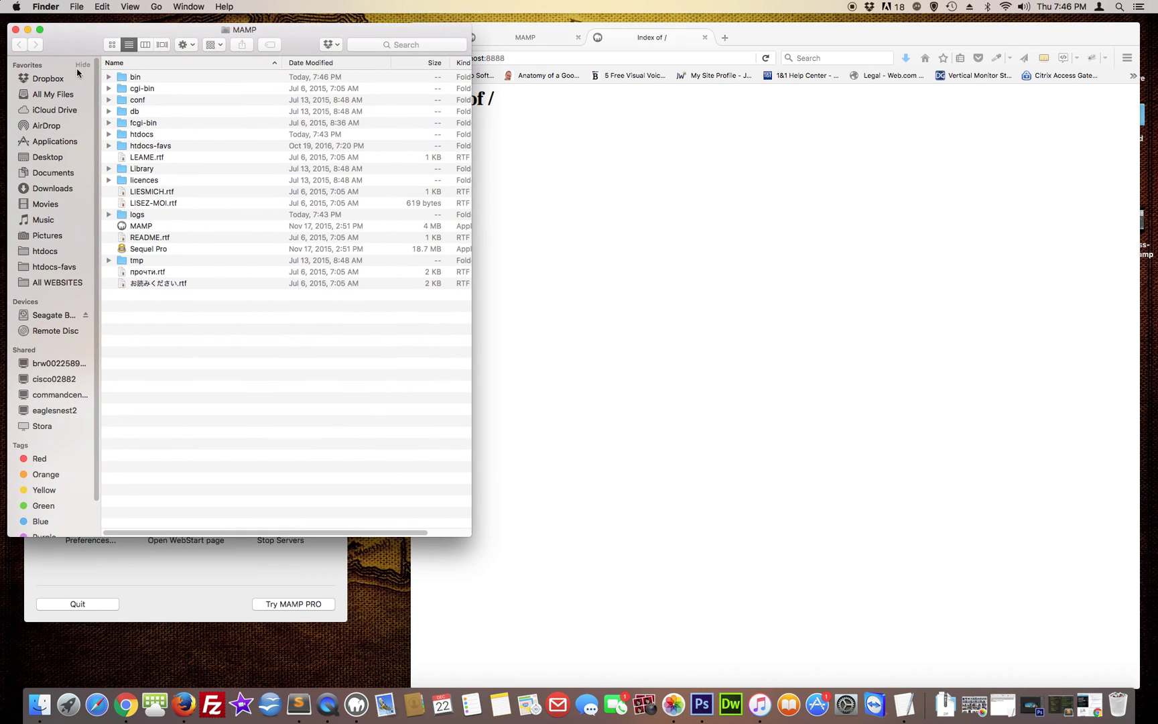
pyautogui.doubleClick(124, 136)
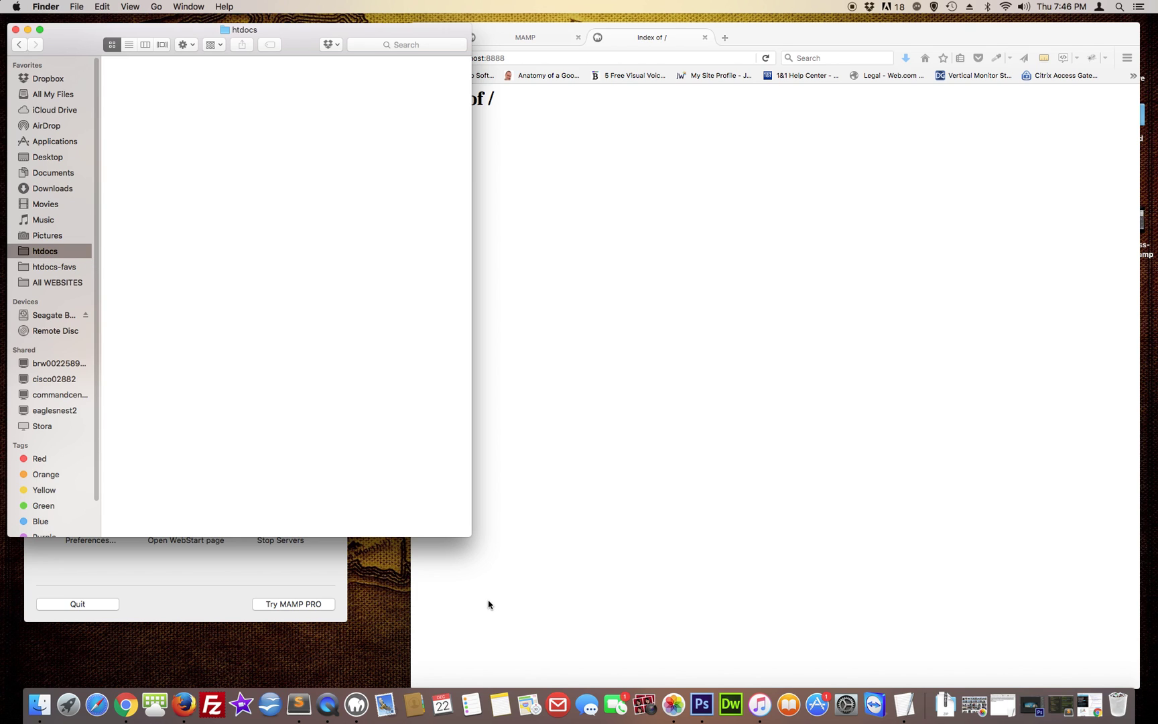
pyautogui.moveTo(469, 537); pyautogui.dragTo(353, 350)
pyautogui.click(525, 312)
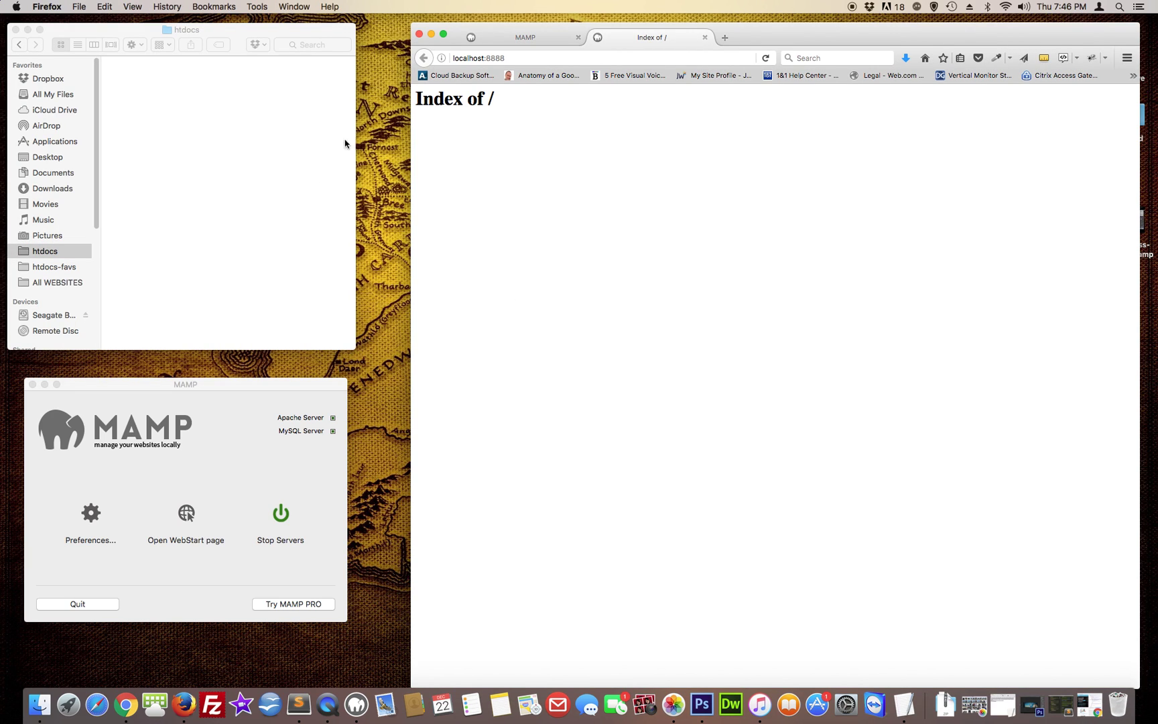
# Save the WordPress 4.7 zip (wordpress-4.7.zip) from wordpress.org's download page
pyautogui.click(726, 39)
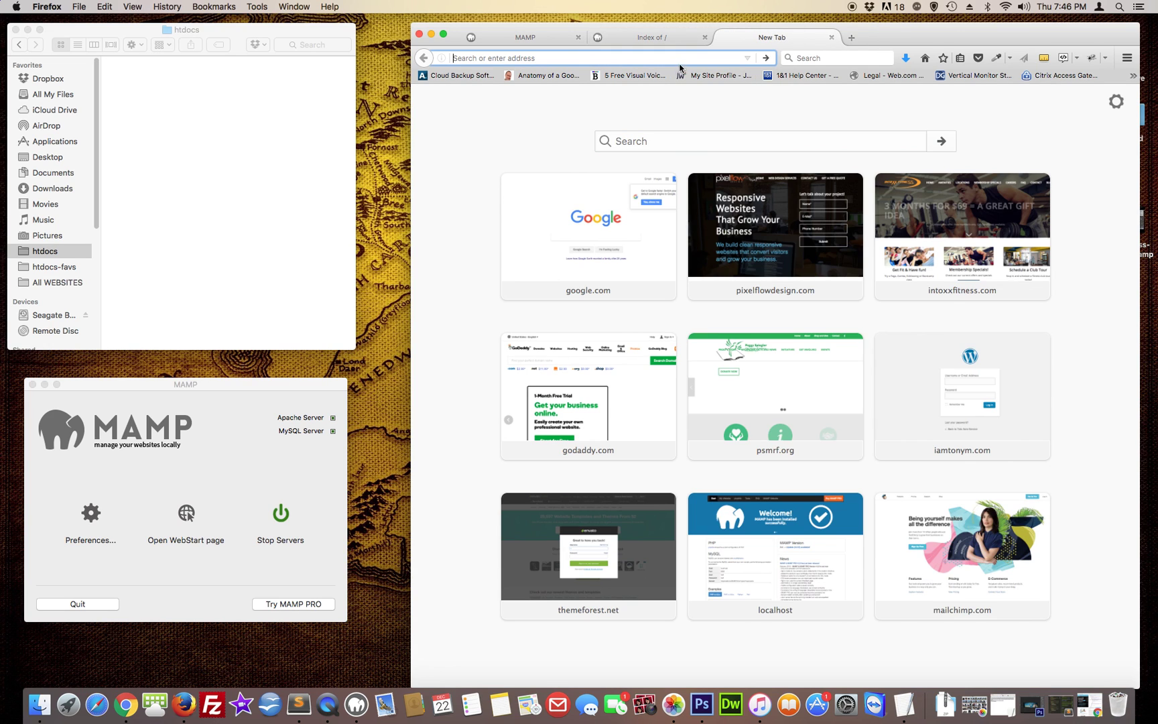
pyautogui.write('www.wor')
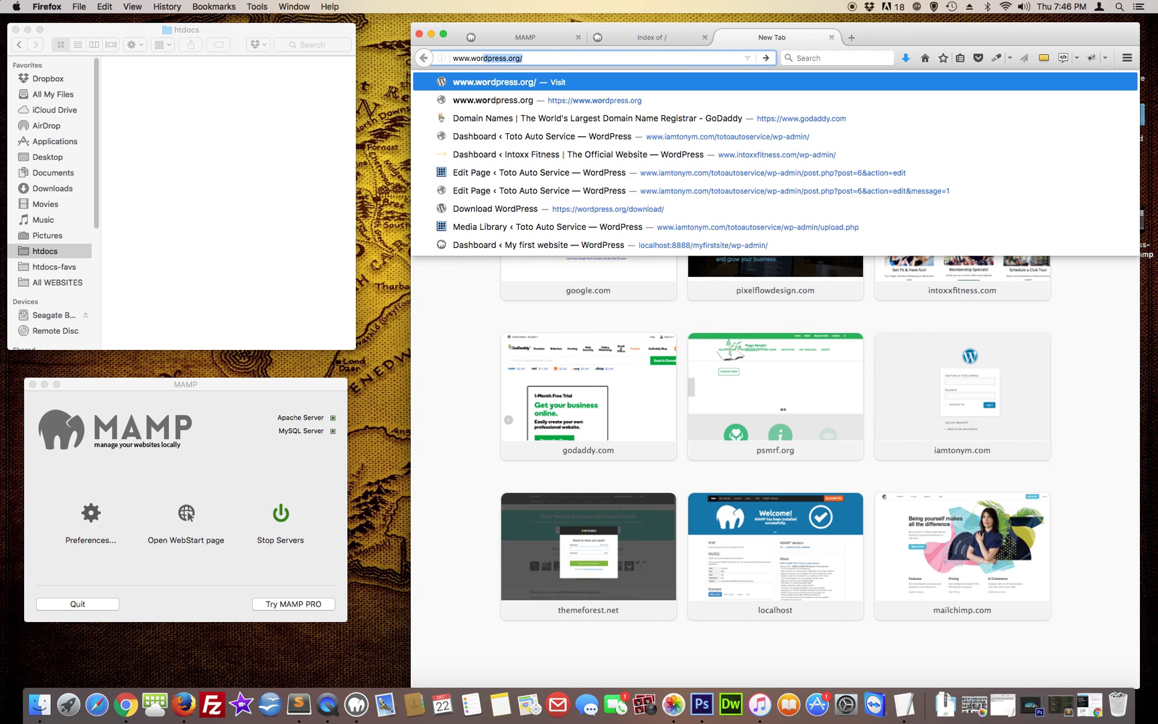
pyautogui.press('Return')
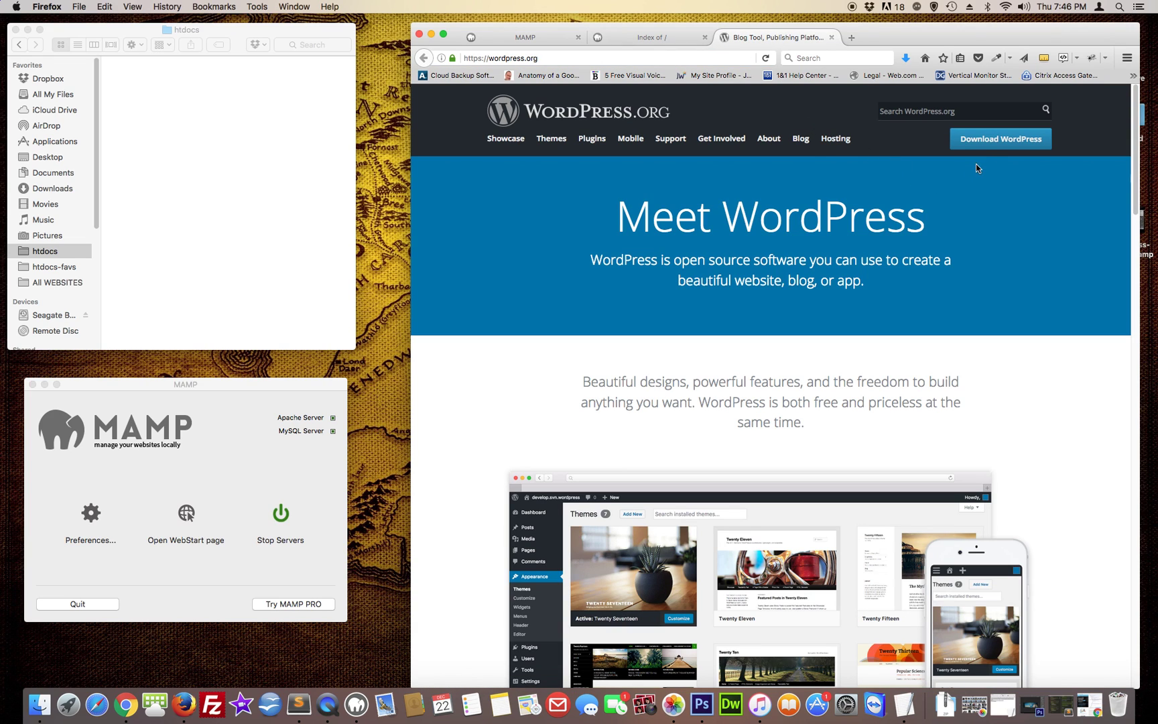
pyautogui.click(995, 140)
pyautogui.click(983, 224)
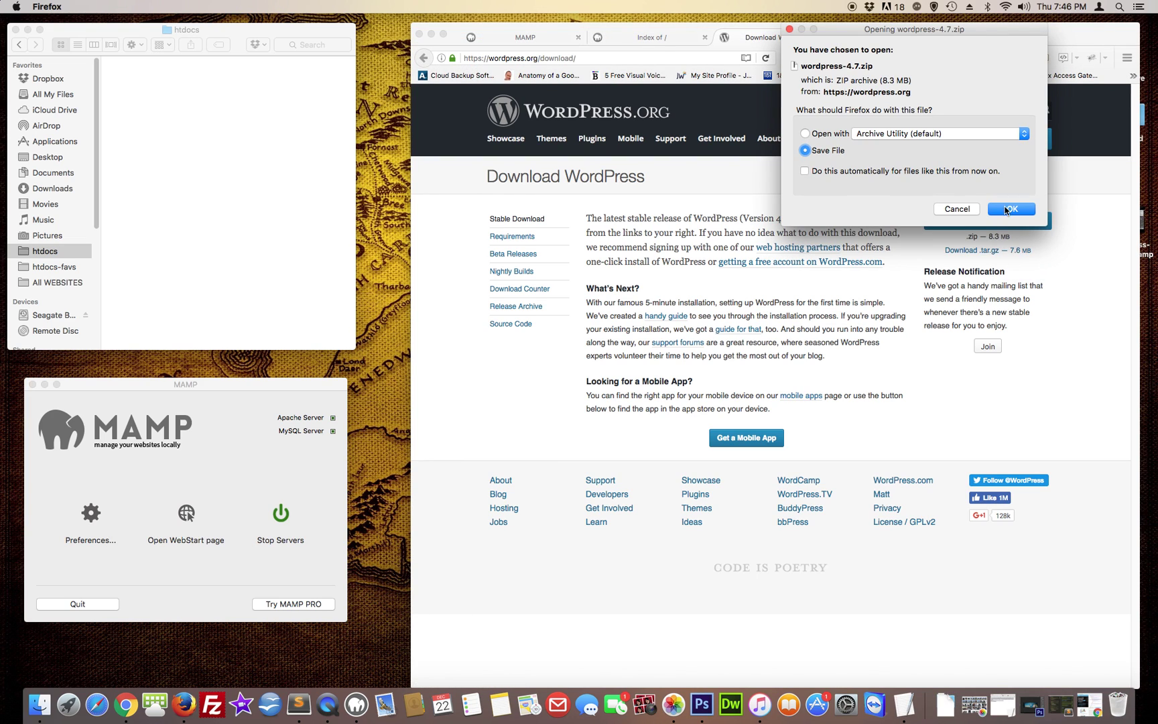
pyautogui.click(1010, 209)
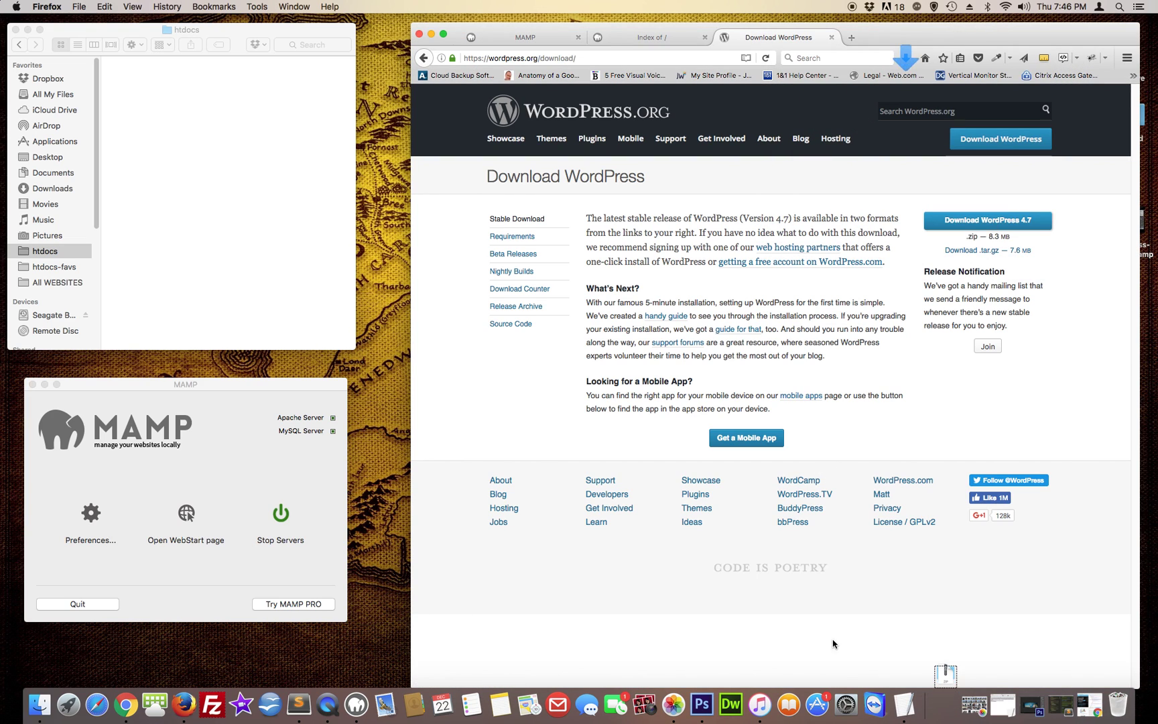
pyautogui.rightClick(947, 699)
# Unzip wordpress-4.7.zip in Downloads and move the wordpress folder into htdocs
pyautogui.click(980, 636)
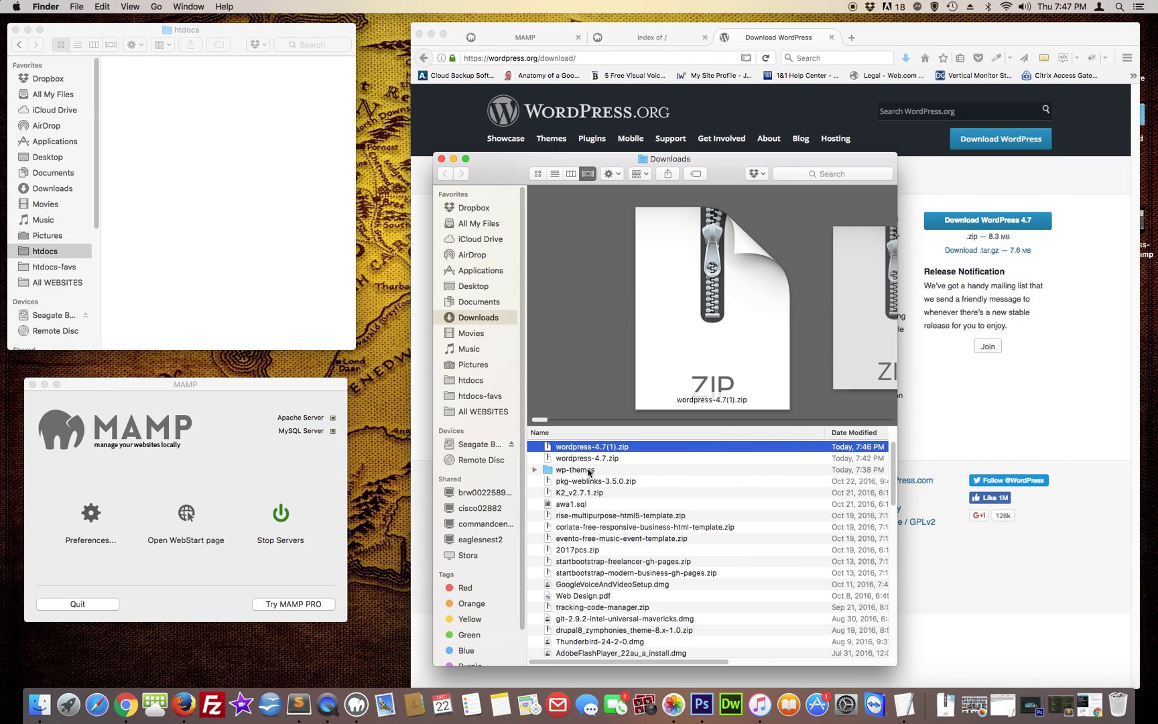
pyautogui.doubleClick(549, 459)
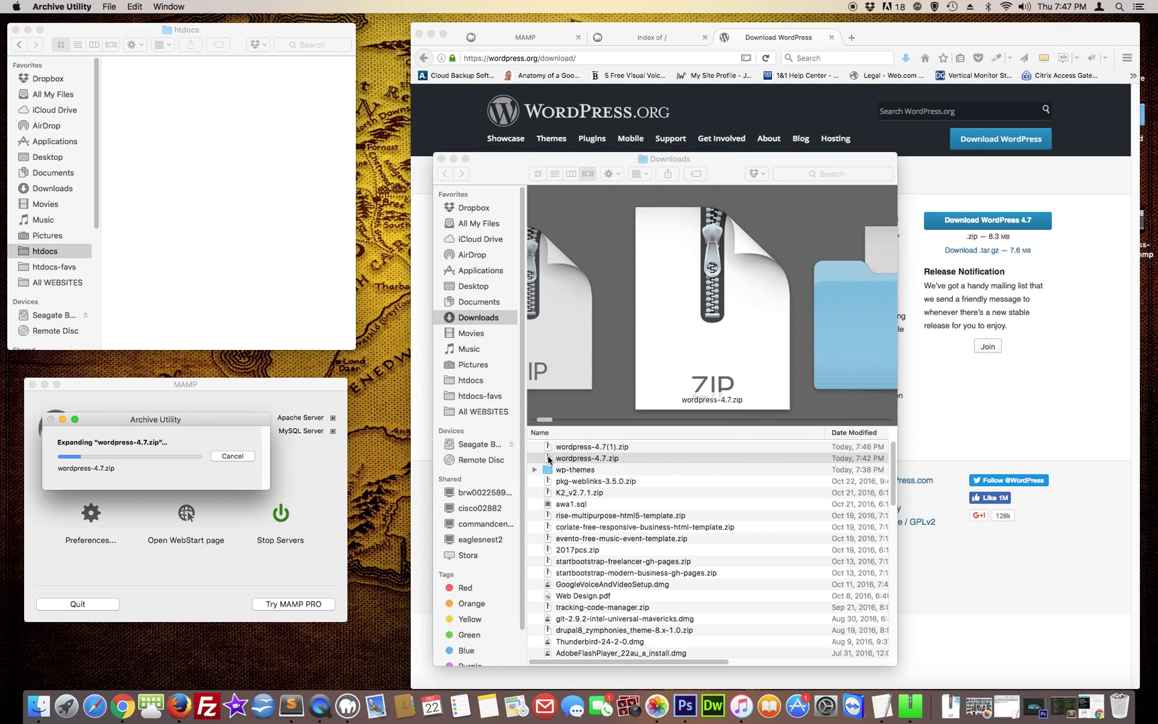
pyautogui.click(548, 478)
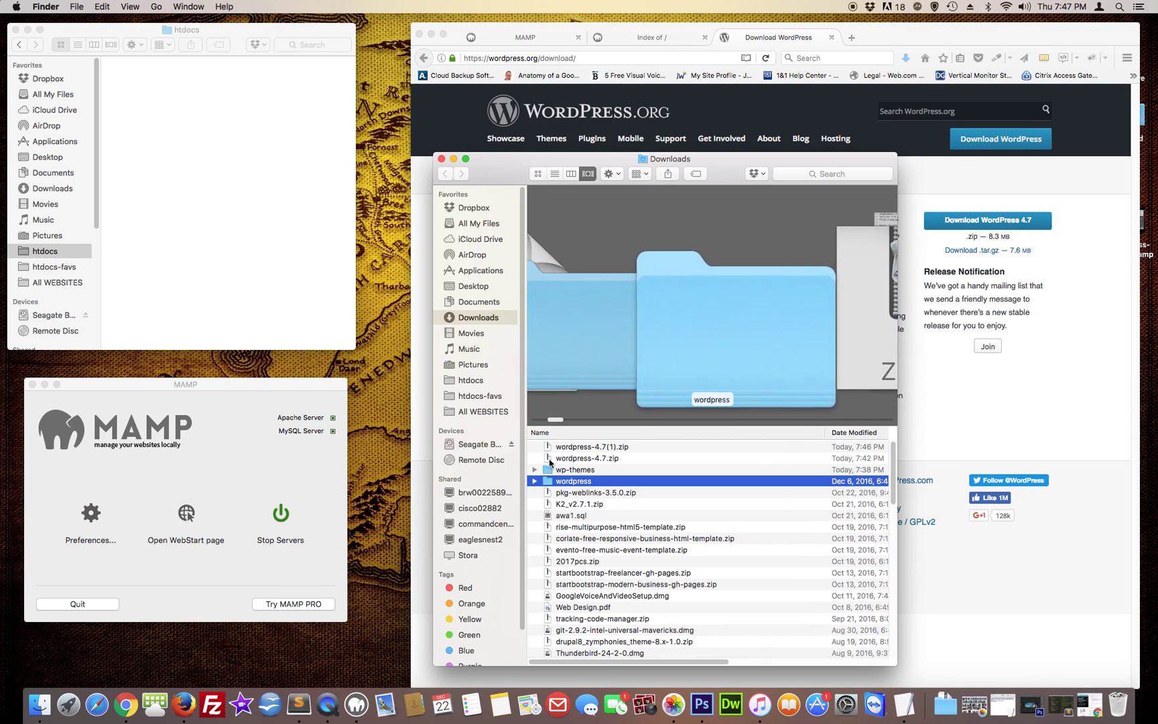
pyautogui.moveTo(549, 478); pyautogui.dragTo(264, 200)
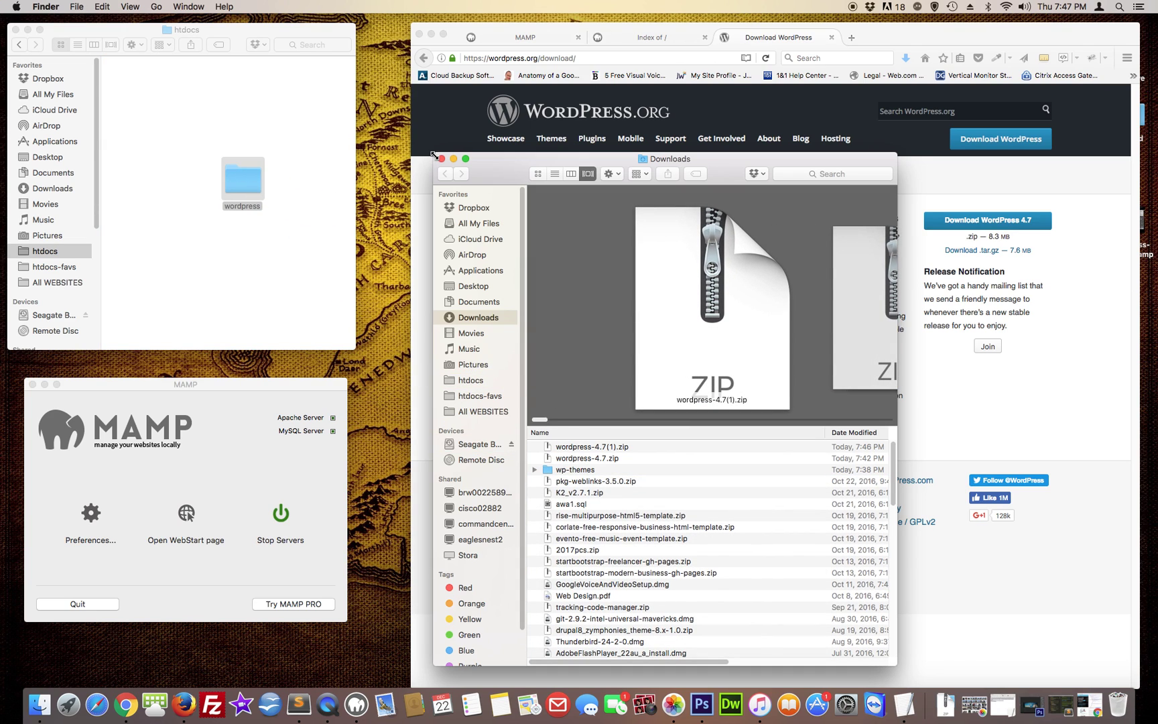
pyautogui.click(442, 159)
# Rename the wordpress folder to myfirstsite and view its files as a list
pyautogui.click(242, 206)
pyautogui.write('myfirstsite')
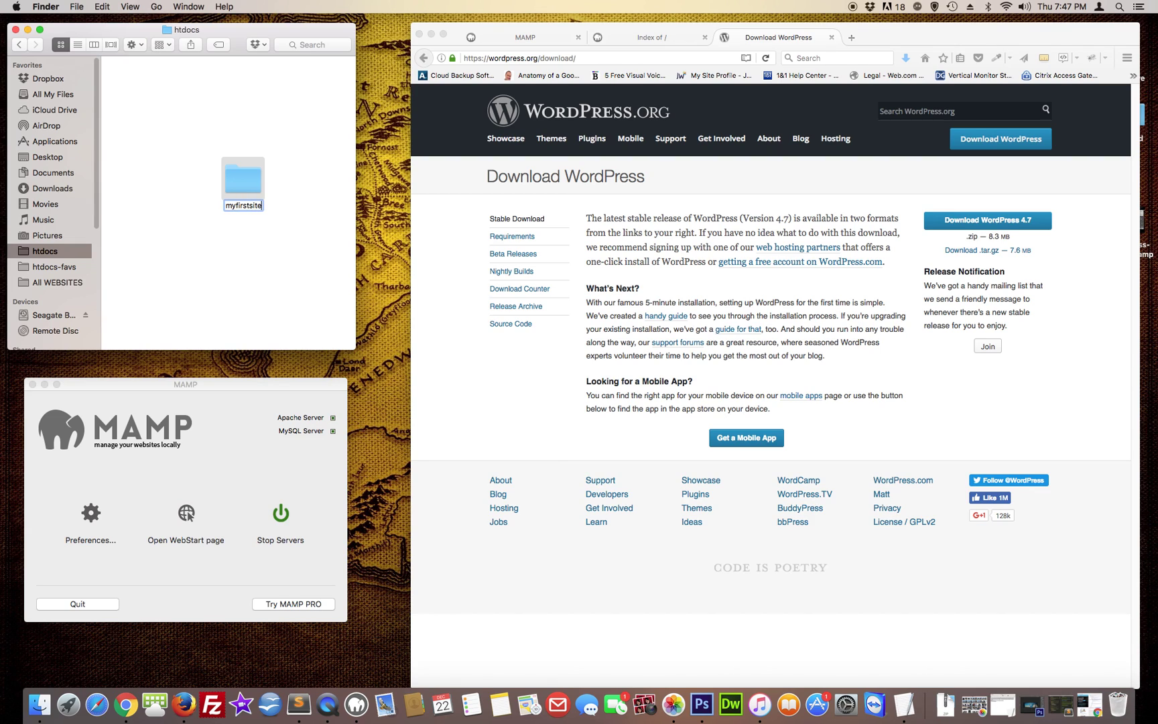
pyautogui.press('Return')
pyautogui.moveTo(243, 182); pyautogui.dragTo(144, 122)
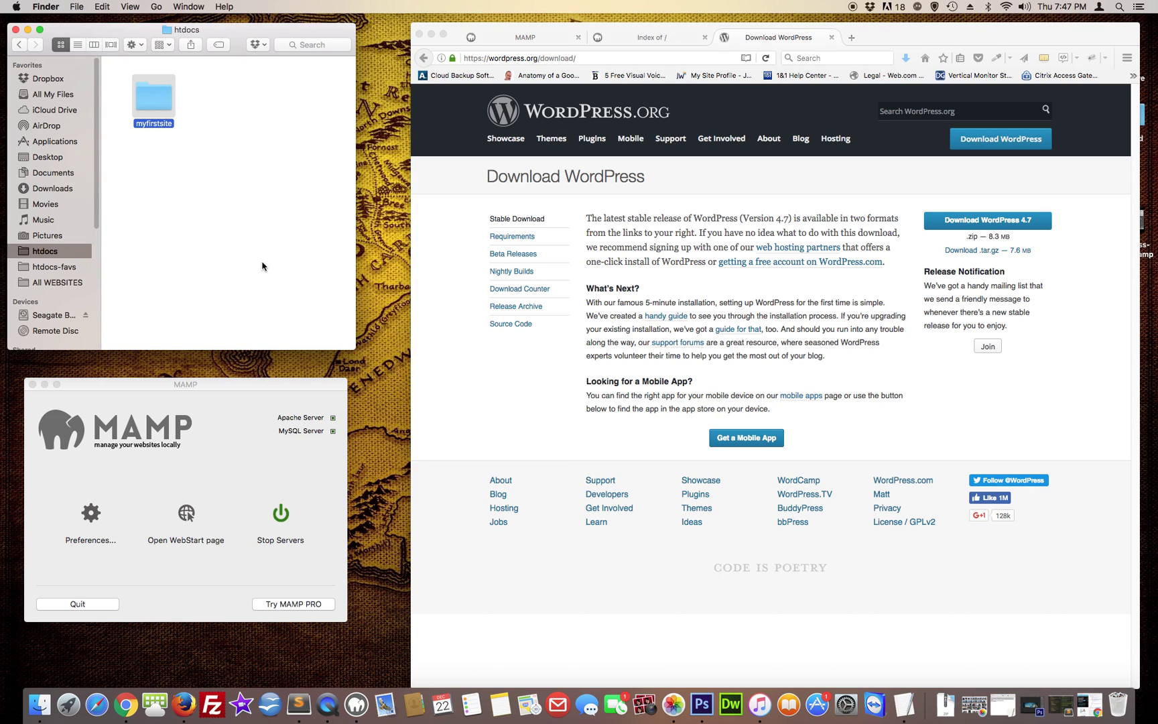
pyautogui.click(232, 217)
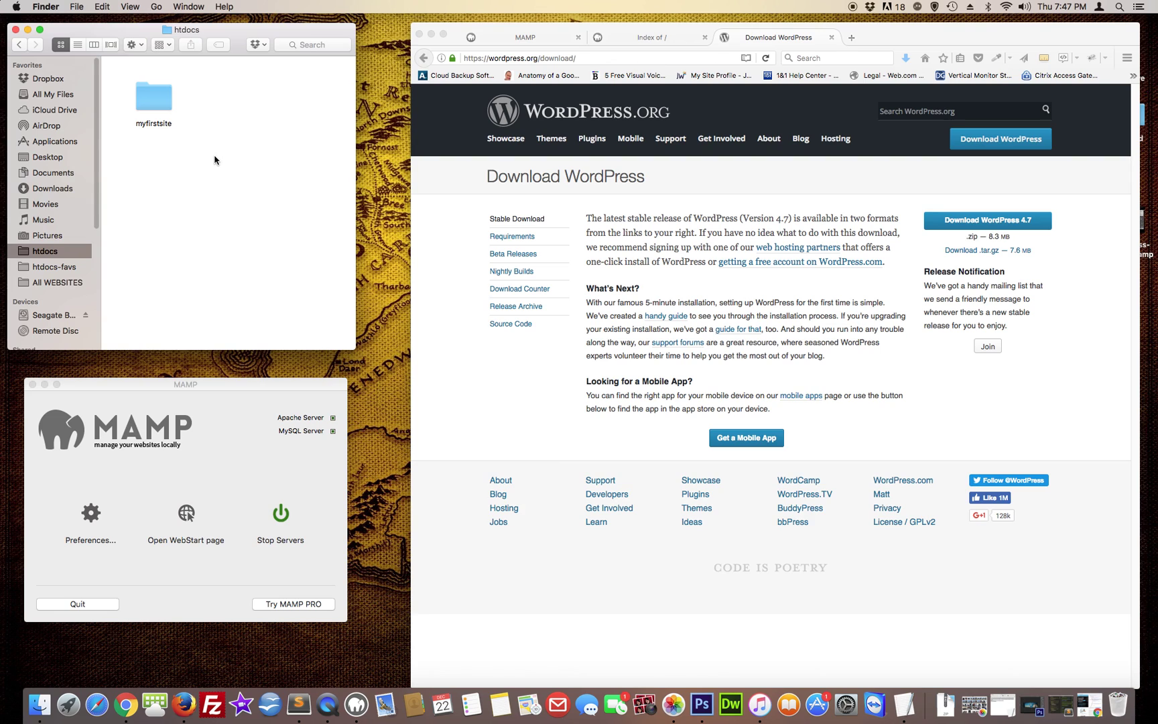
pyautogui.doubleClick(156, 100)
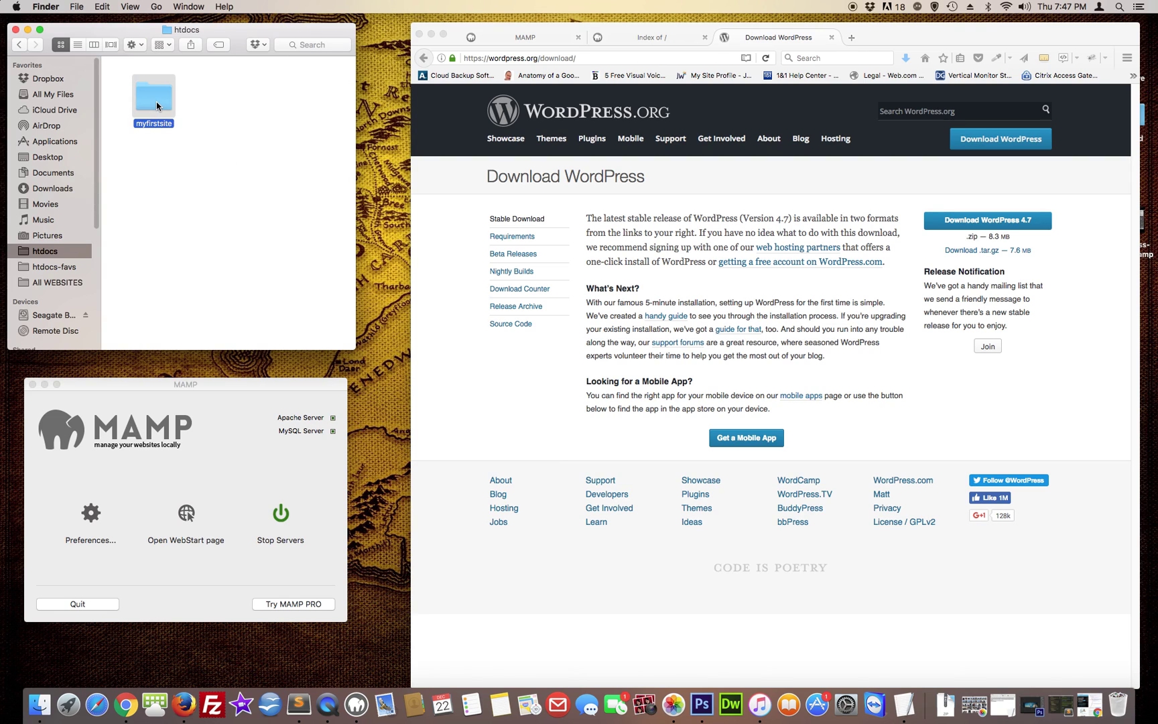
pyautogui.click(78, 45)
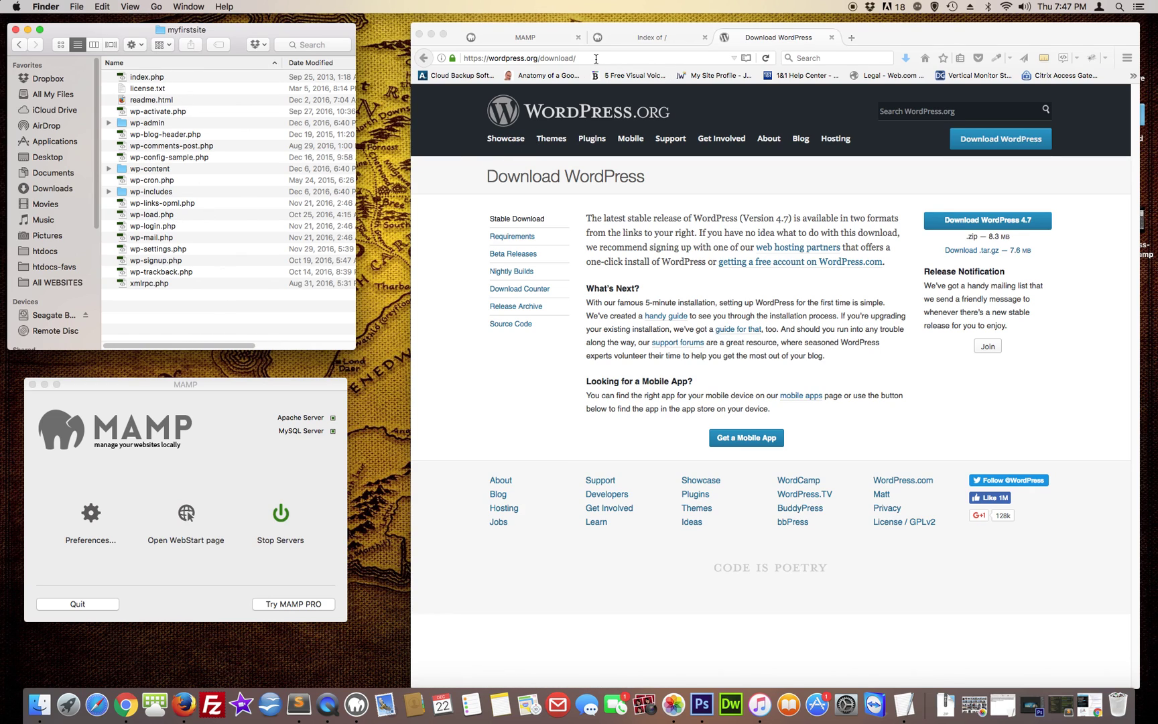
pyautogui.click(531, 40)
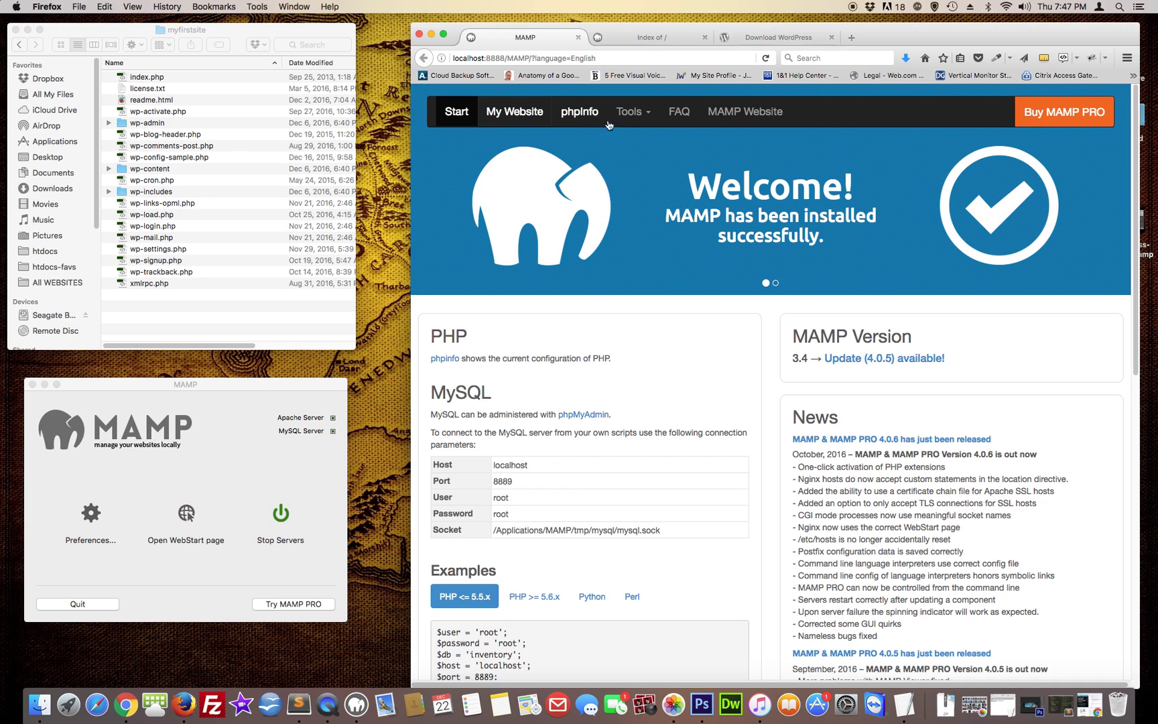
# Open phpMyAdmin from MAMP's Tools and create an empty database named mysitedb
pyautogui.click(629, 114)
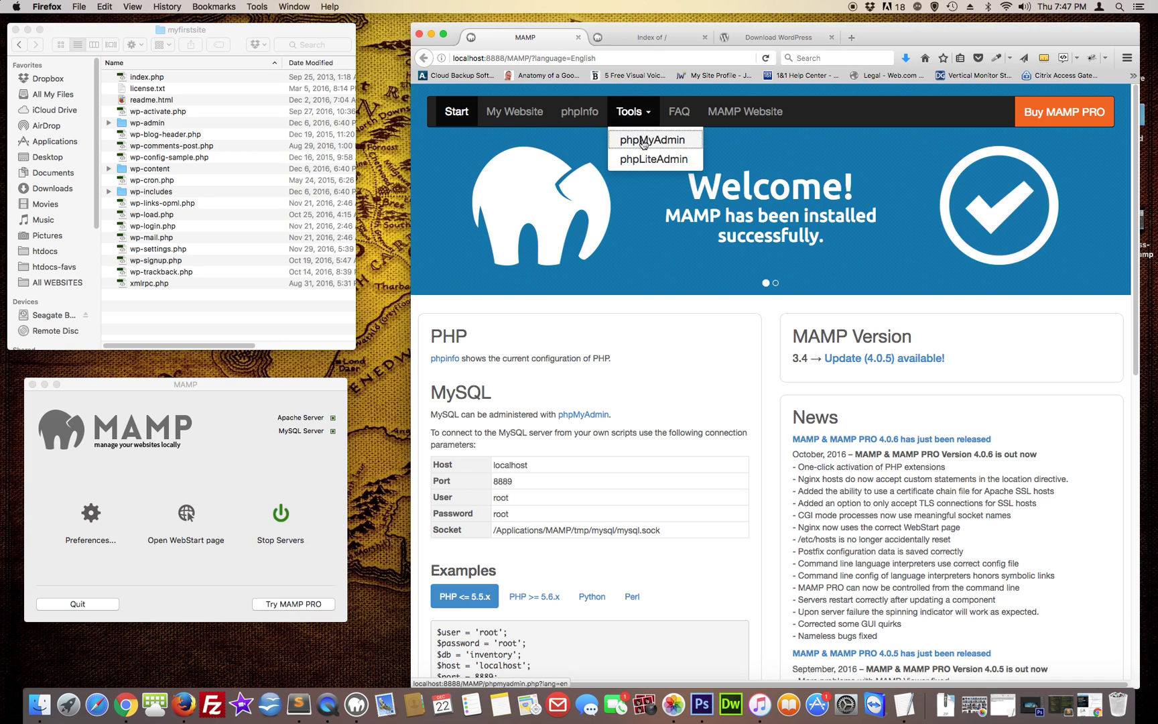
pyautogui.click(644, 142)
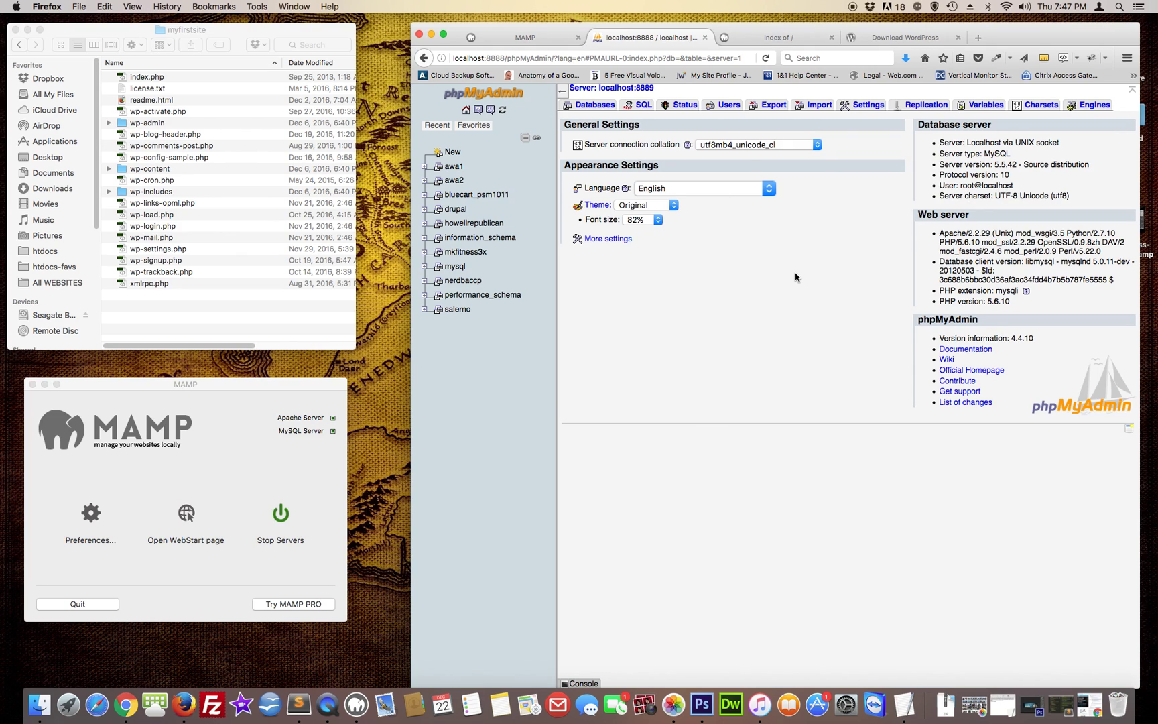
pyautogui.click(600, 107)
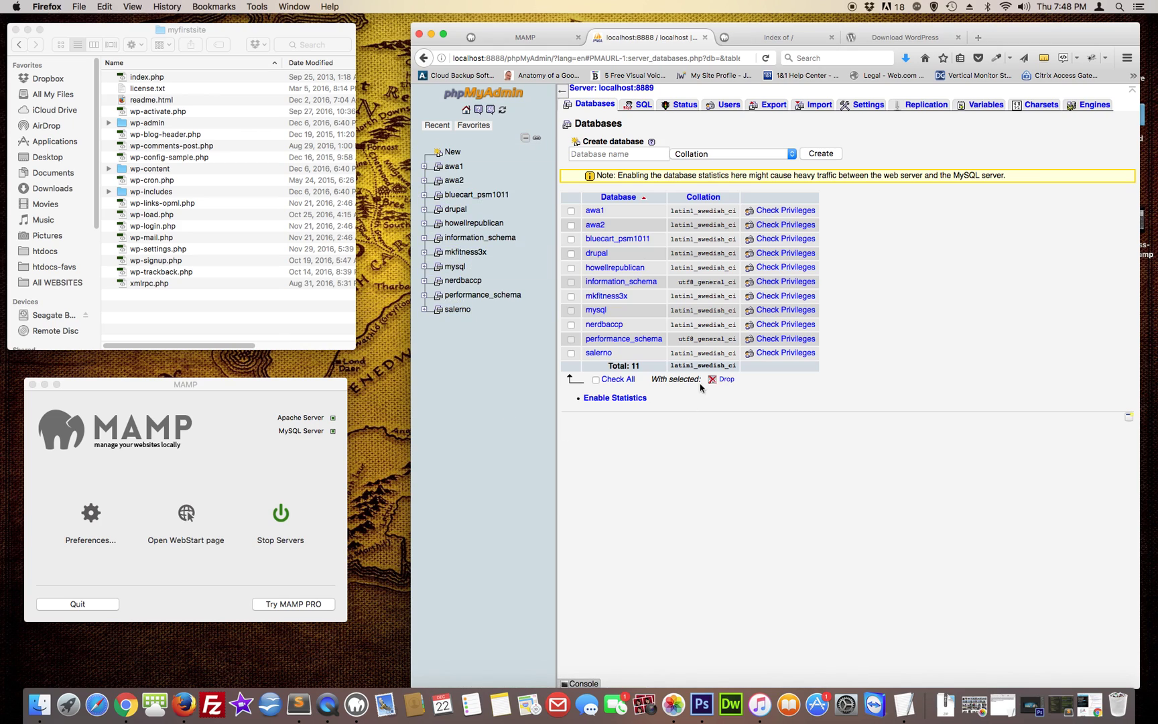
pyautogui.click(602, 155)
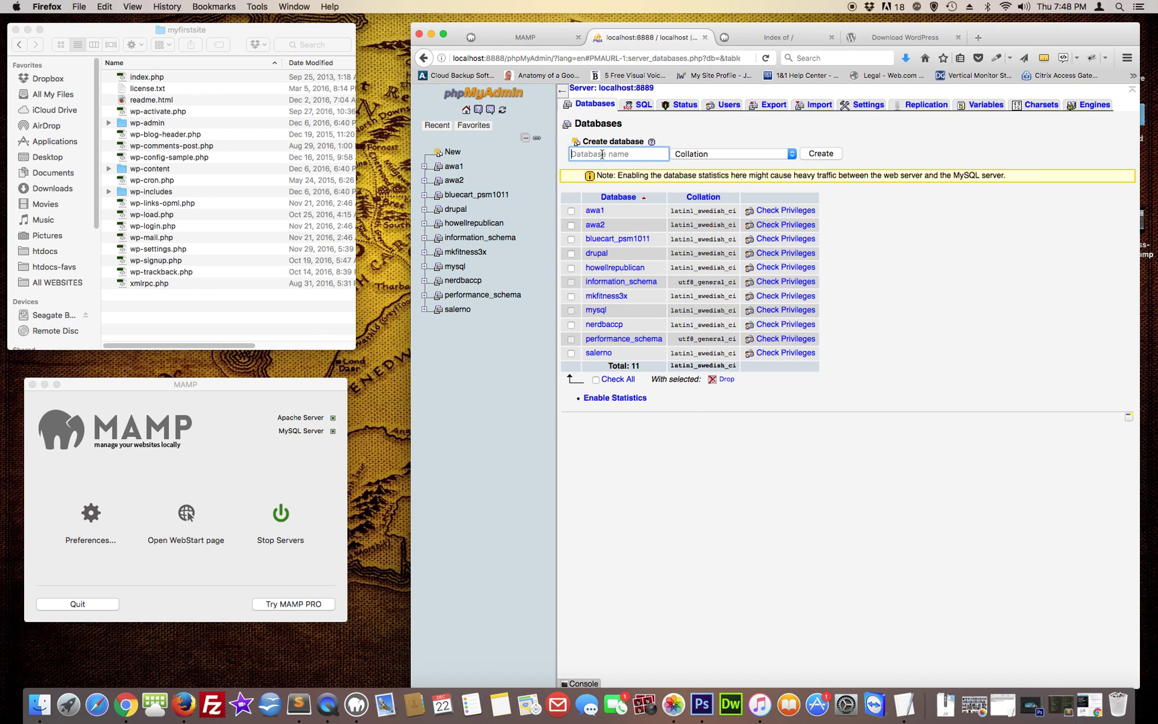
pyautogui.write('my')
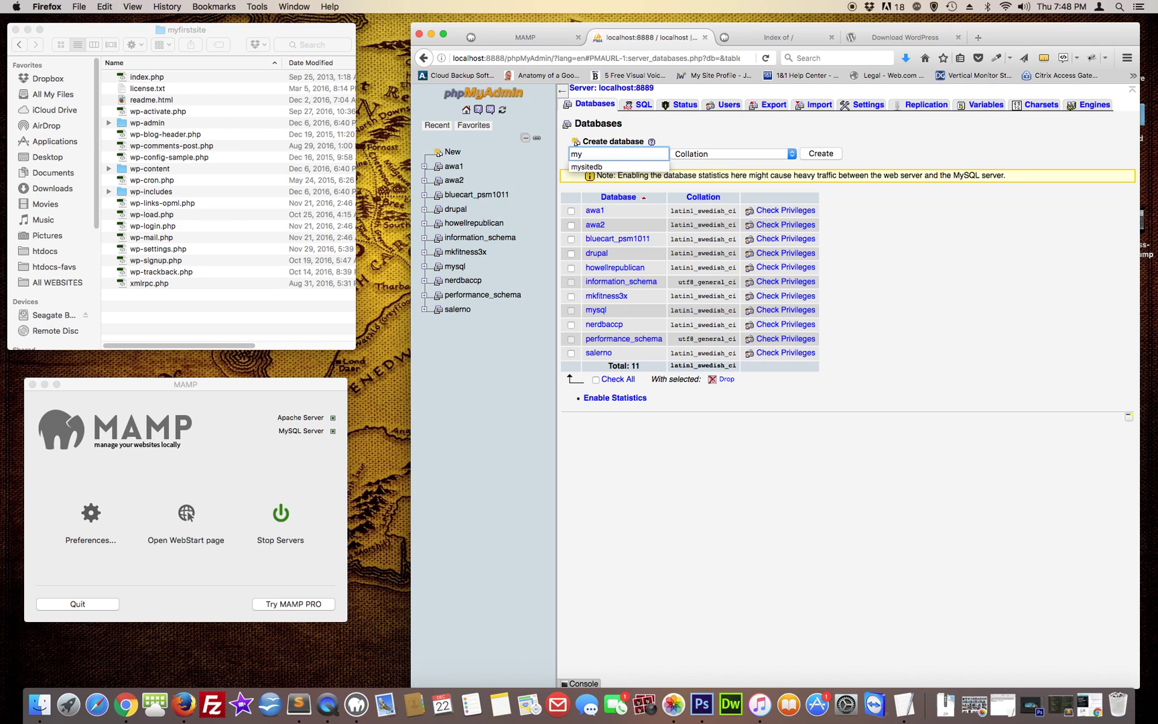
pyautogui.click(587, 167)
pyautogui.click(825, 155)
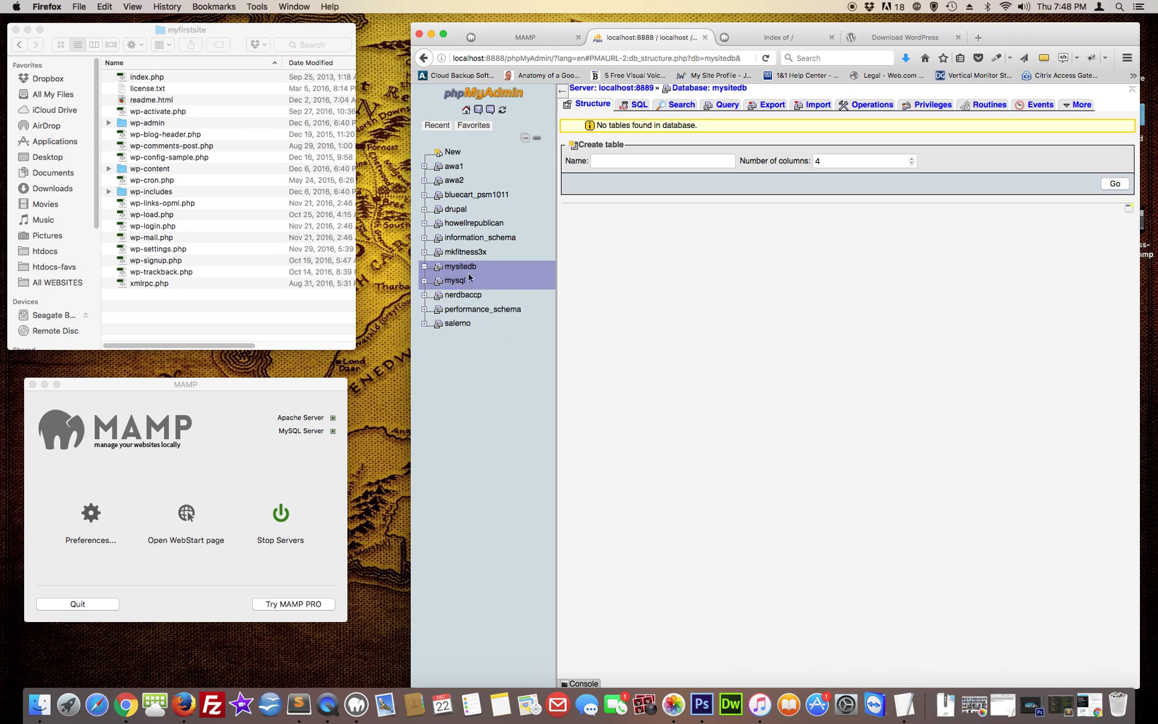
pyautogui.click(460, 267)
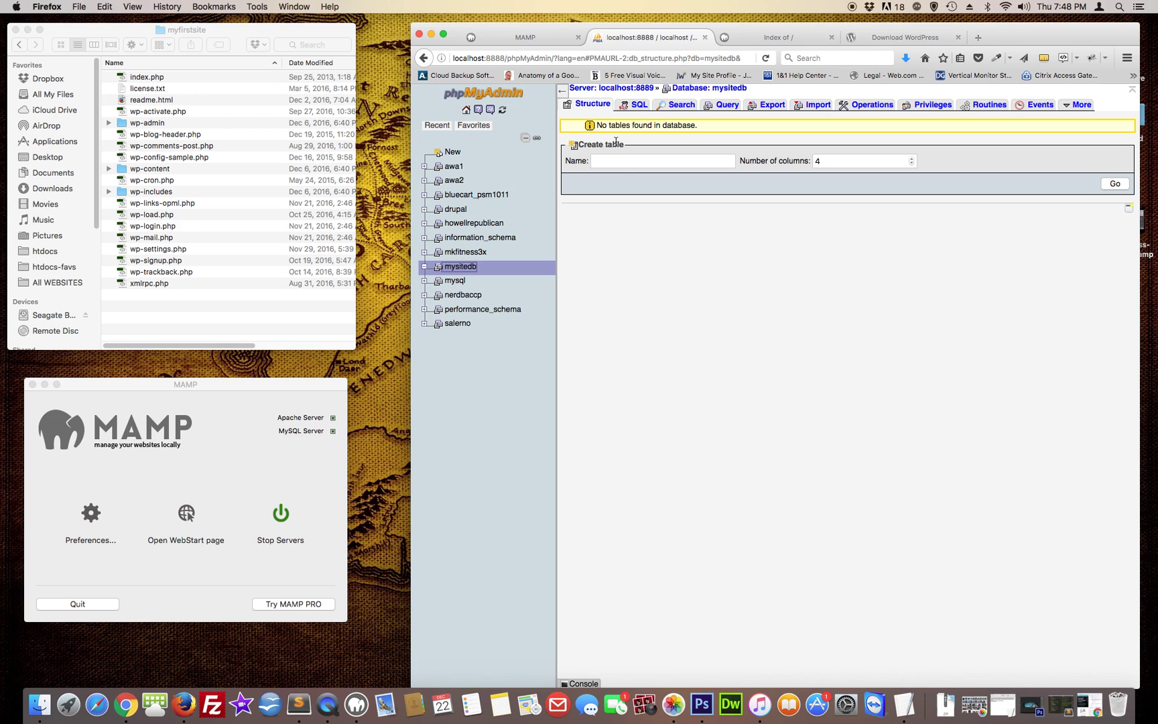
# Reload the localhost:8888 listing and open myfirstsite to start the WordPress setup
pyautogui.click(787, 38)
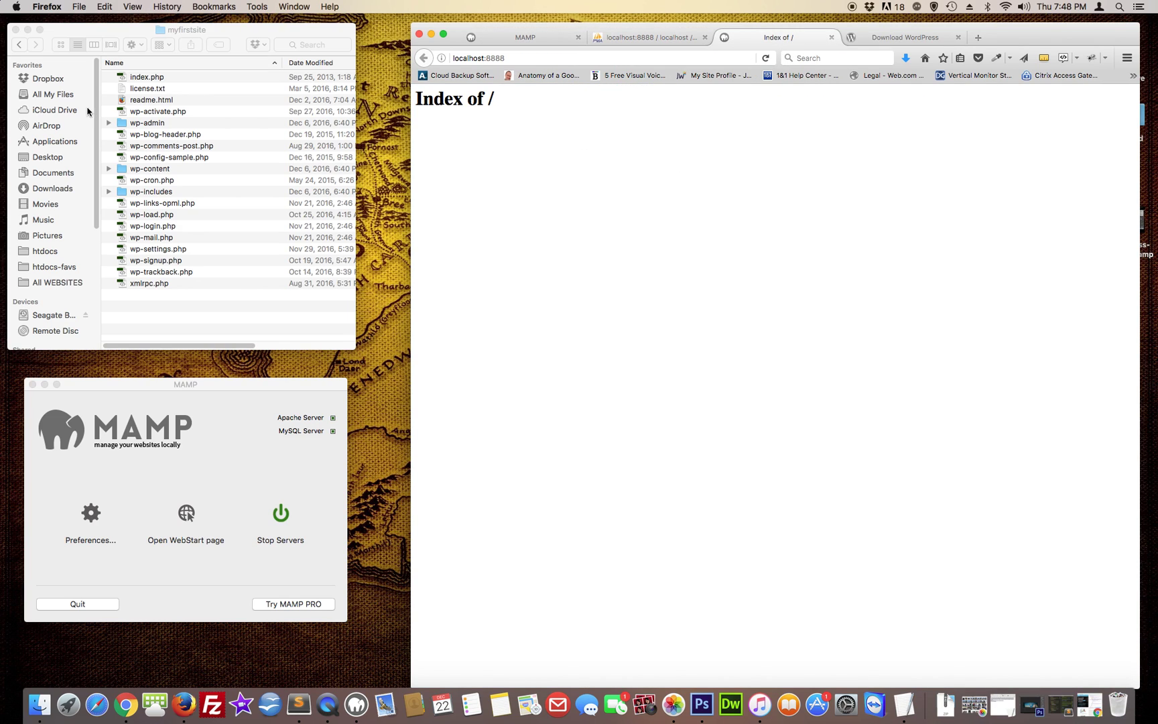
pyautogui.click(78, 34)
pyautogui.click(19, 45)
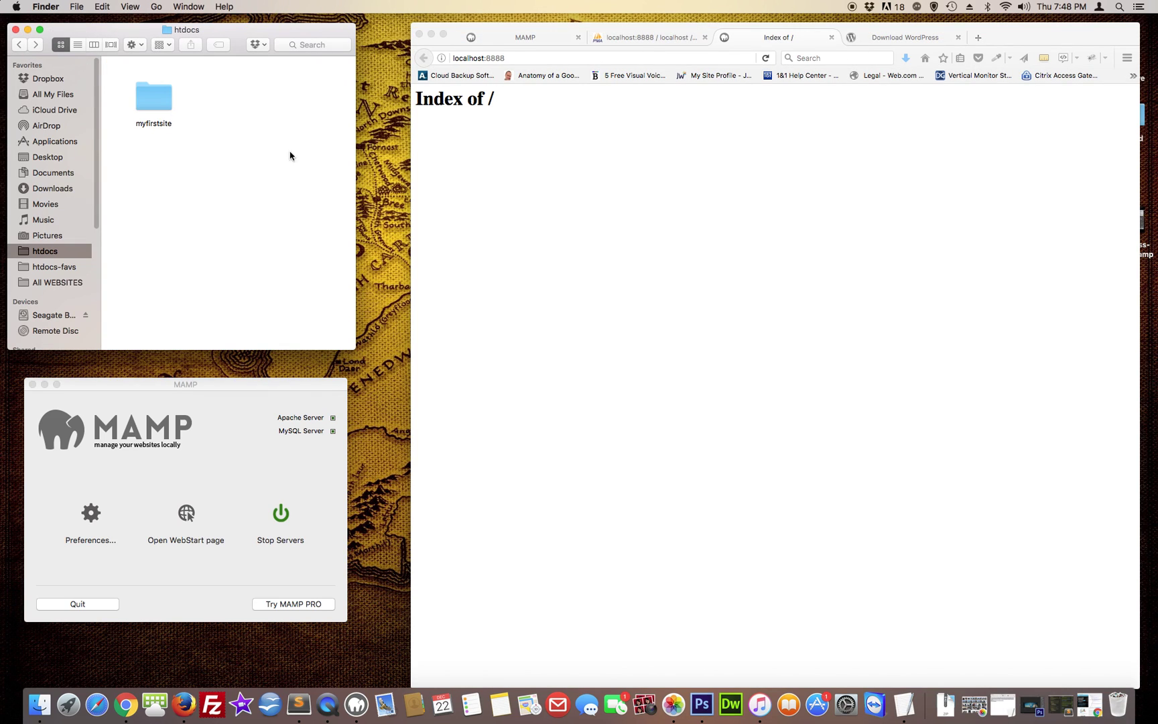
pyautogui.click(576, 151)
pyautogui.click(766, 58)
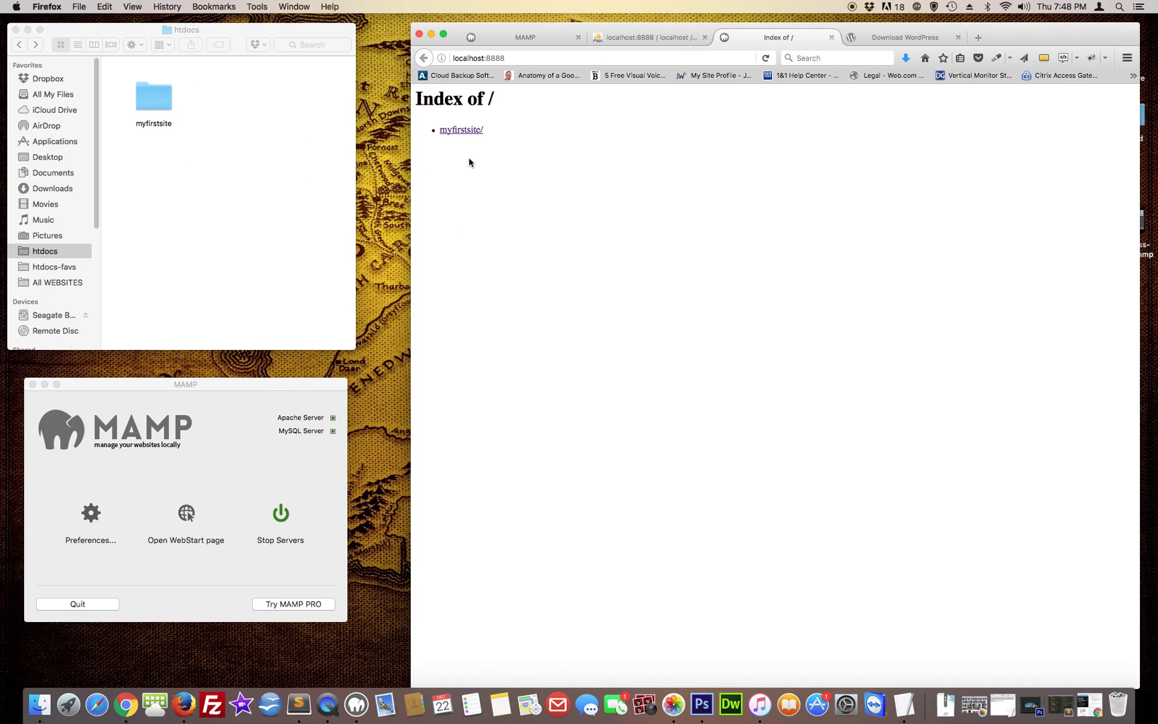
pyautogui.click(198, 132)
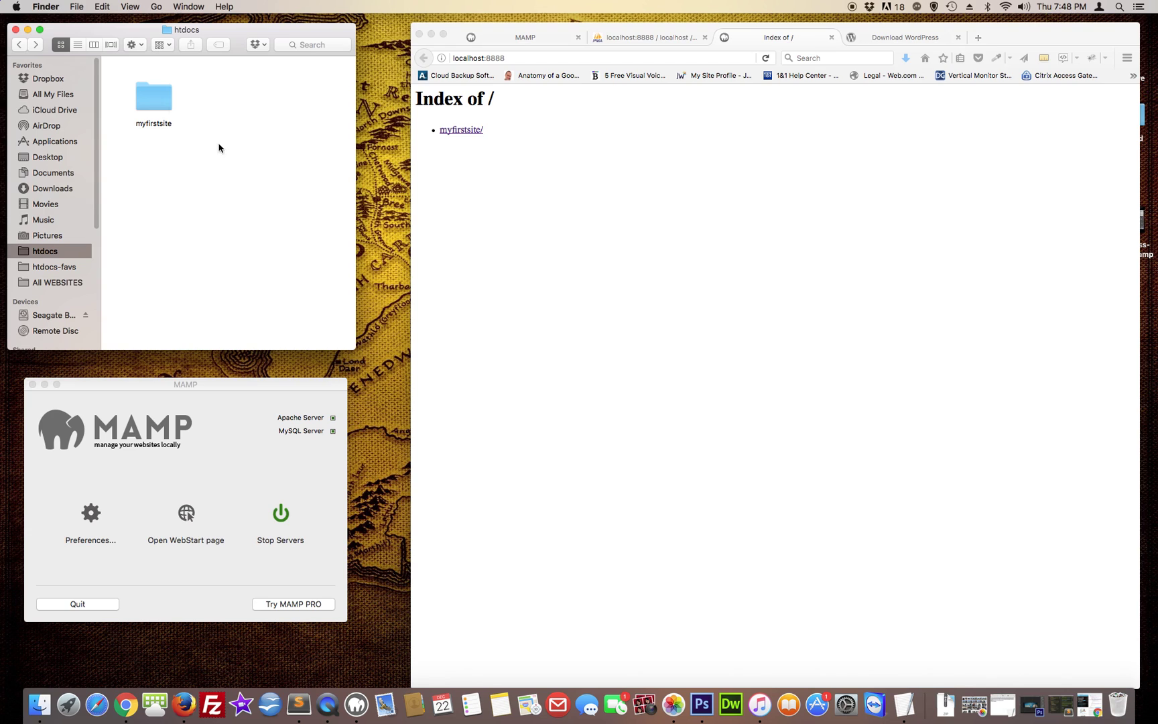
pyautogui.click(484, 181)
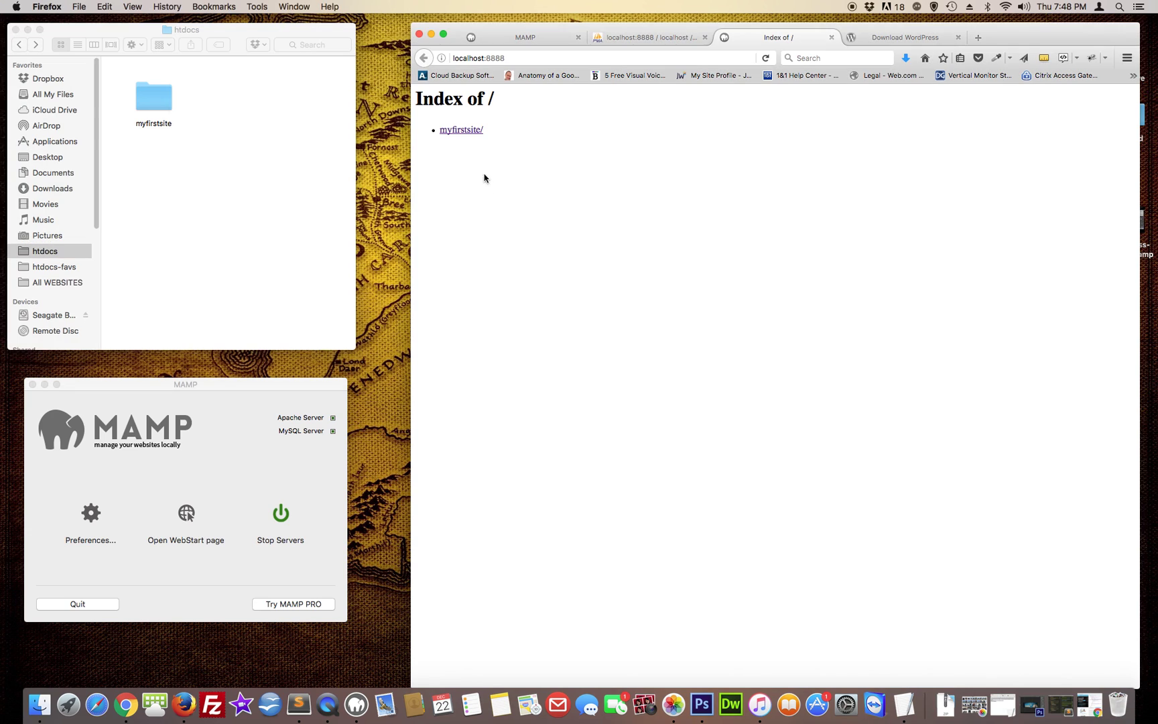
pyautogui.click(462, 132)
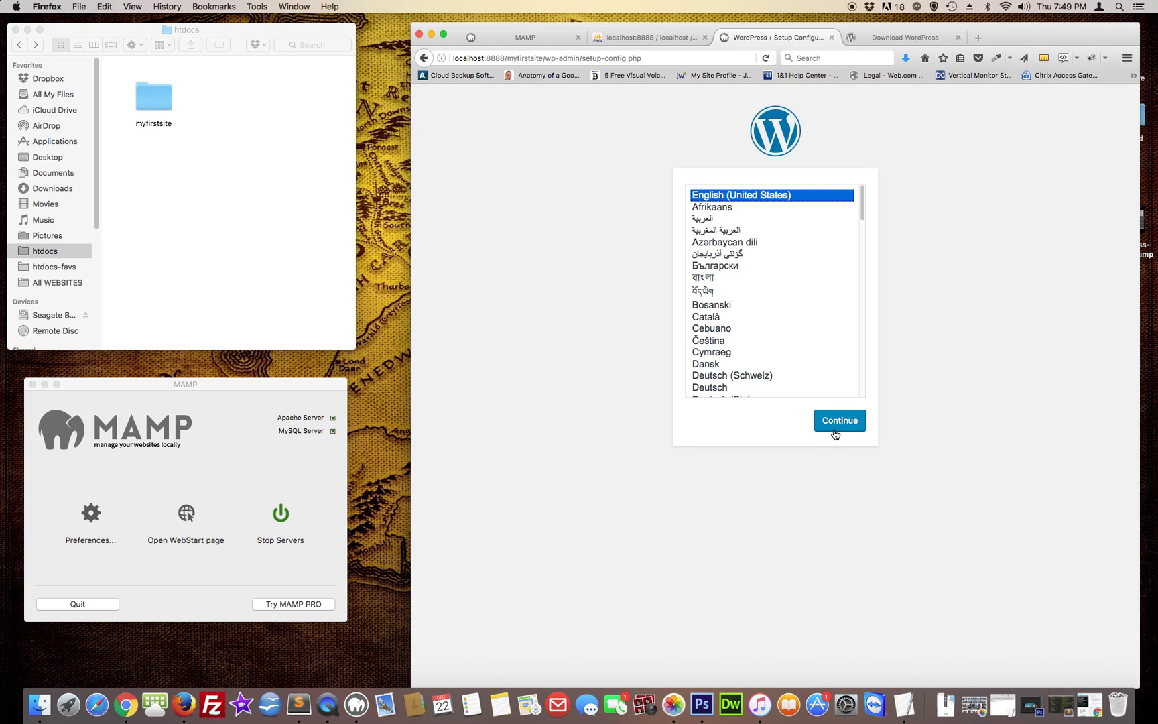
# Continue in English (United States), review the required database details, and proceed with Let's go!
pyautogui.click(840, 421)
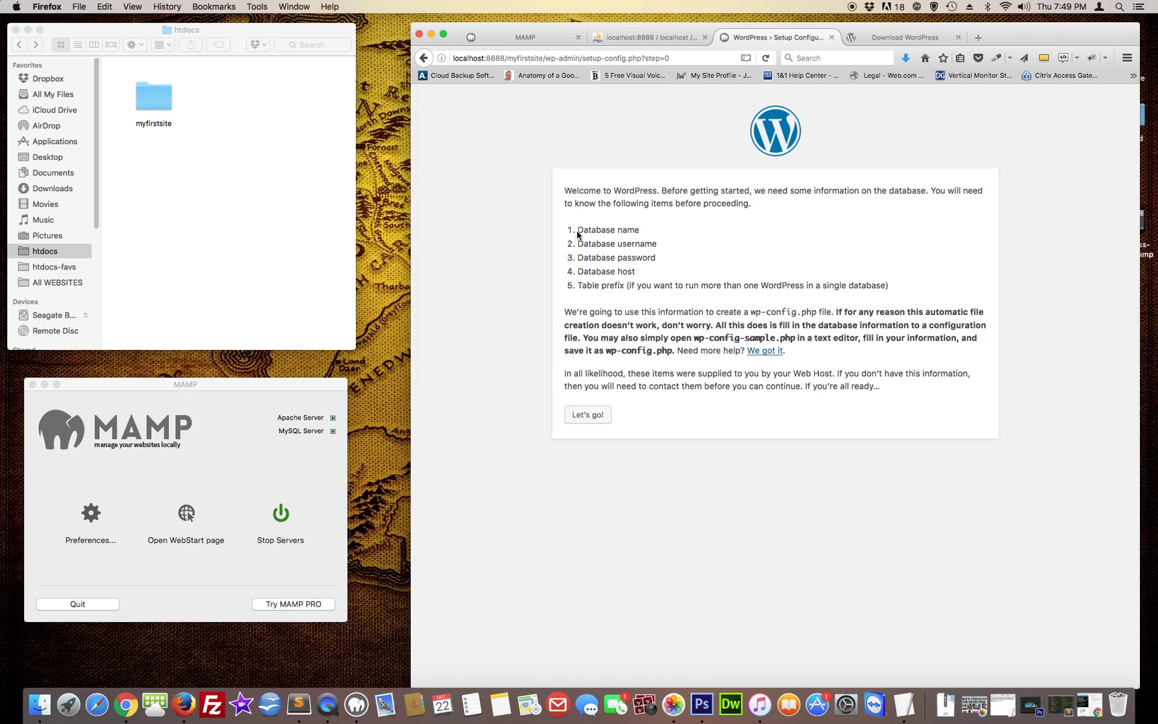
pyautogui.doubleClick(607, 230)
pyautogui.click(651, 38)
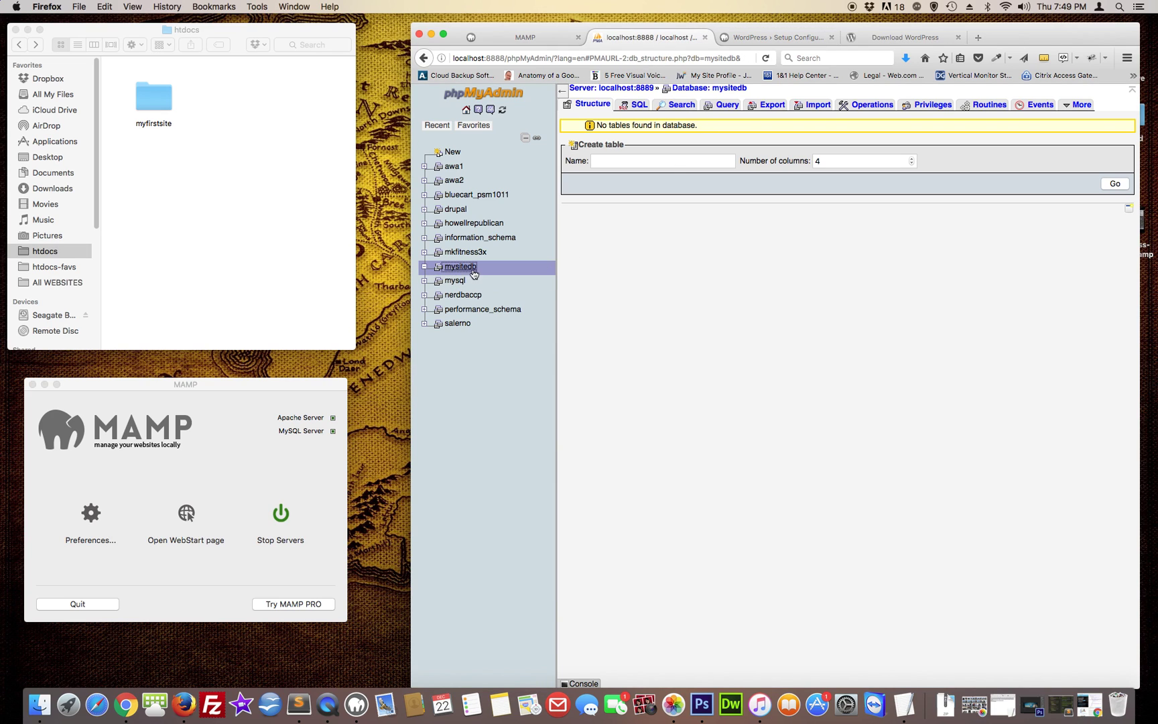
pyautogui.click(763, 39)
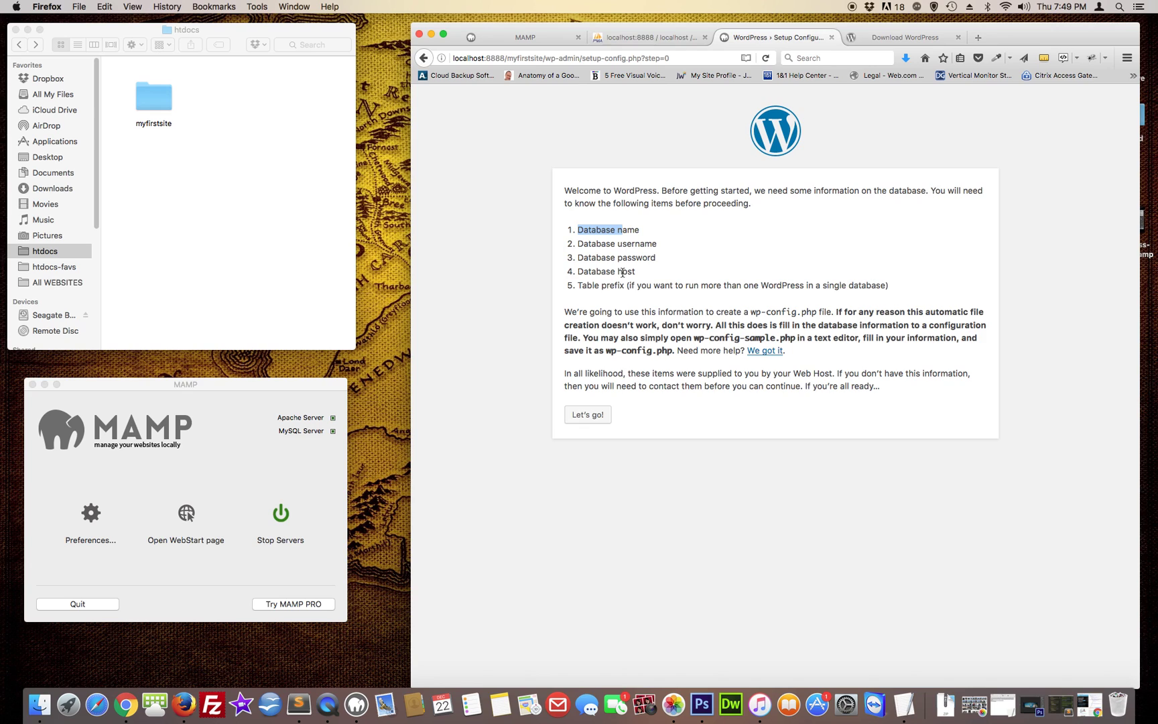
pyautogui.click(593, 472)
pyautogui.click(593, 418)
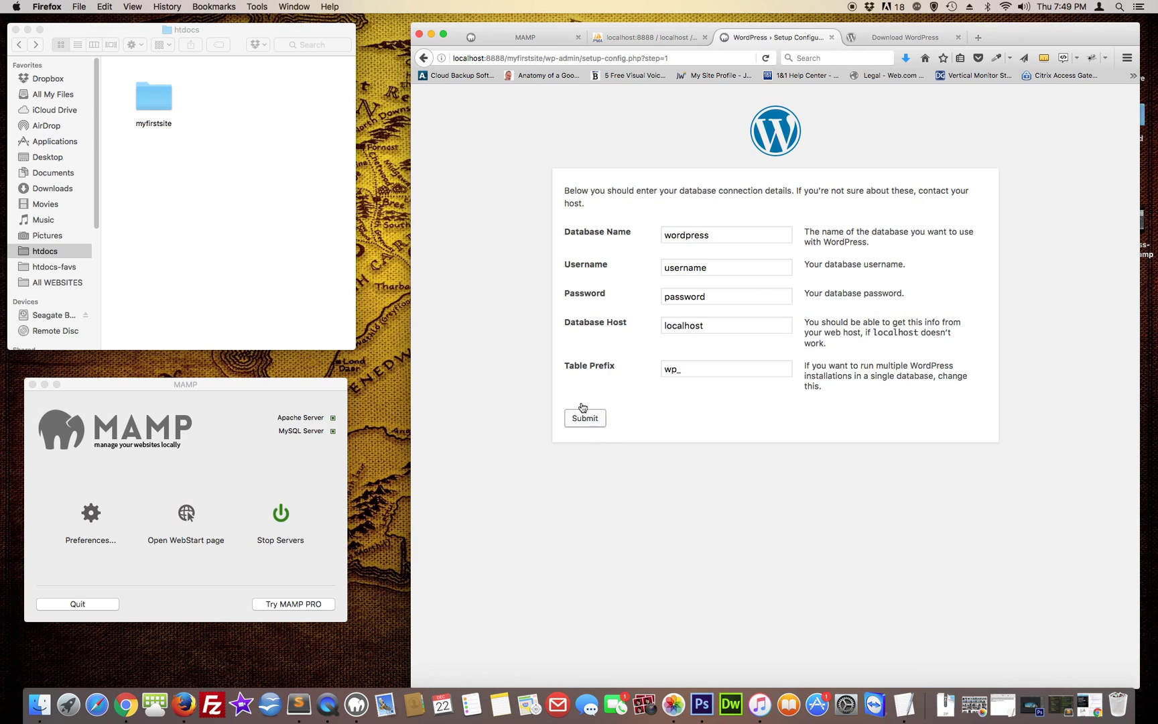
# Fill the Database Name with mysitedb and the Username with root
pyautogui.moveTo(713, 234); pyautogui.dragTo(649, 237)
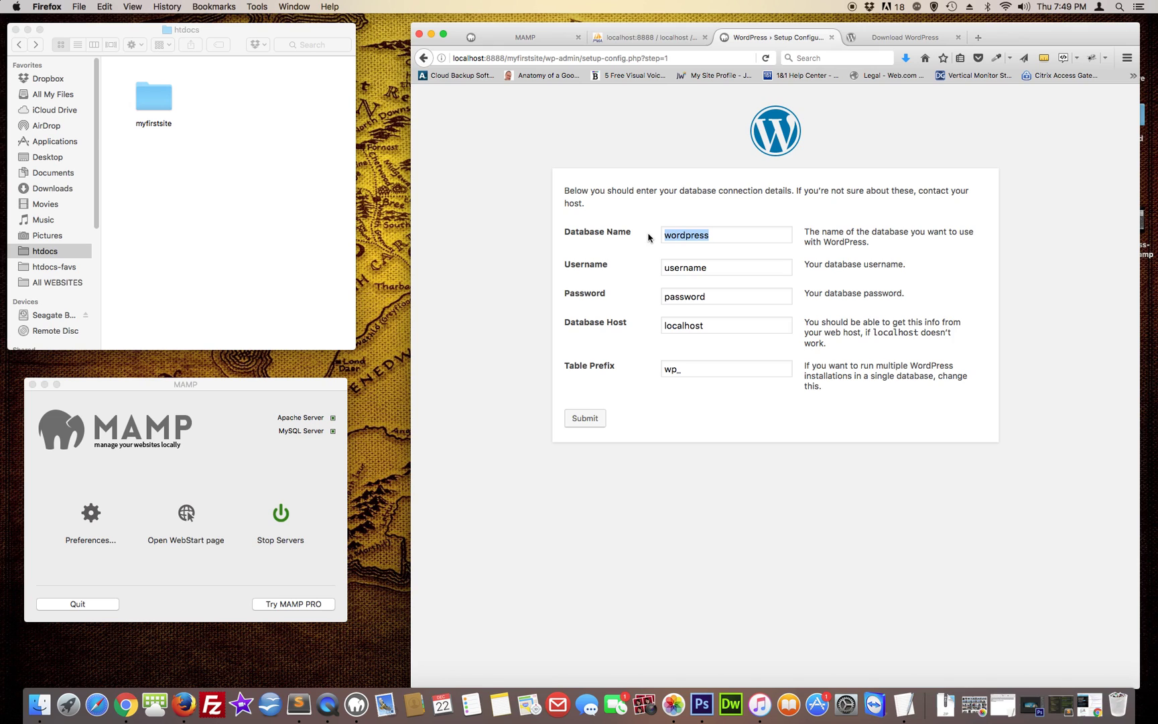
pyautogui.write('mysi')
pyautogui.click(670, 249)
pyautogui.moveTo(725, 270); pyautogui.dragTo(655, 267)
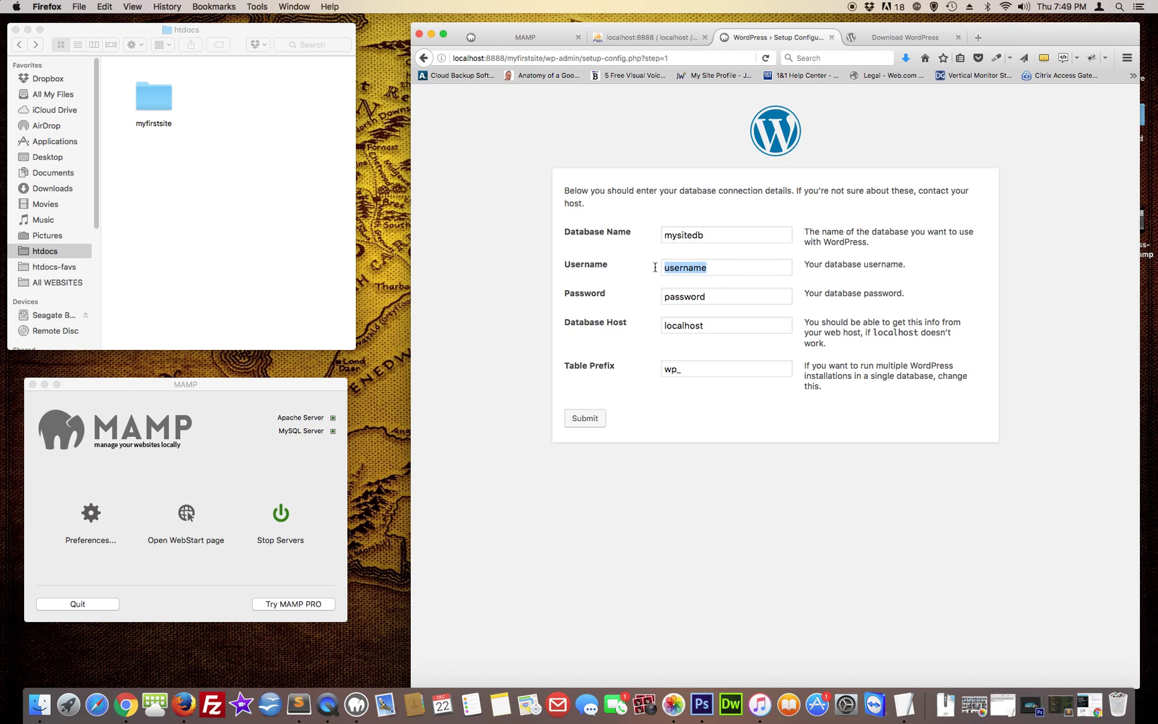
pyautogui.write('root')
pyautogui.press('Tab')
# Enter the database password, keep host localhost, submit, and verify mysitedb in phpMyAdmin
pyautogui.write('root')
pyautogui.press('Tab')
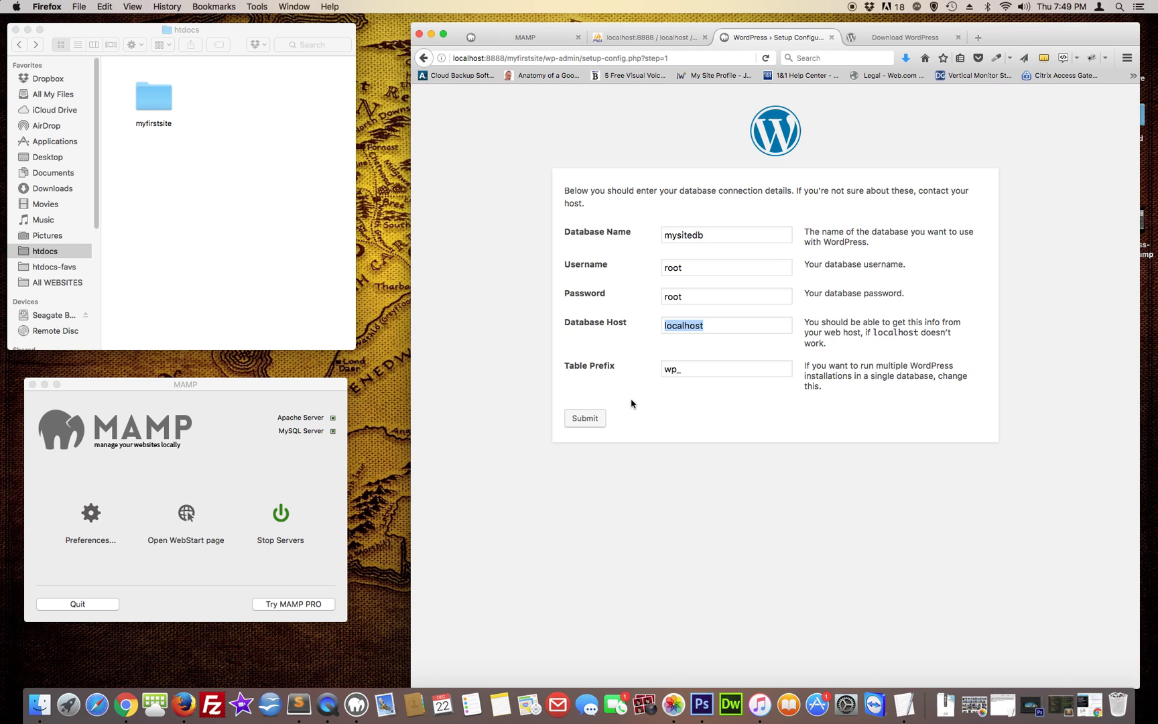
pyautogui.click(655, 403)
pyautogui.click(583, 420)
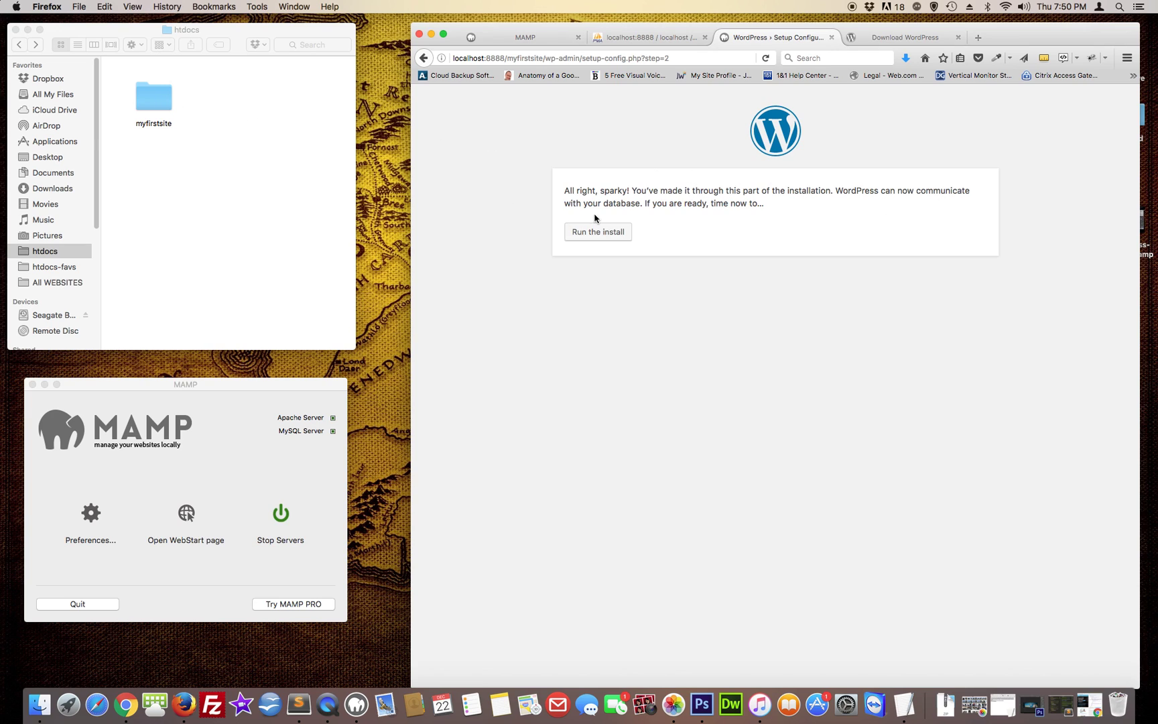
pyautogui.click(657, 41)
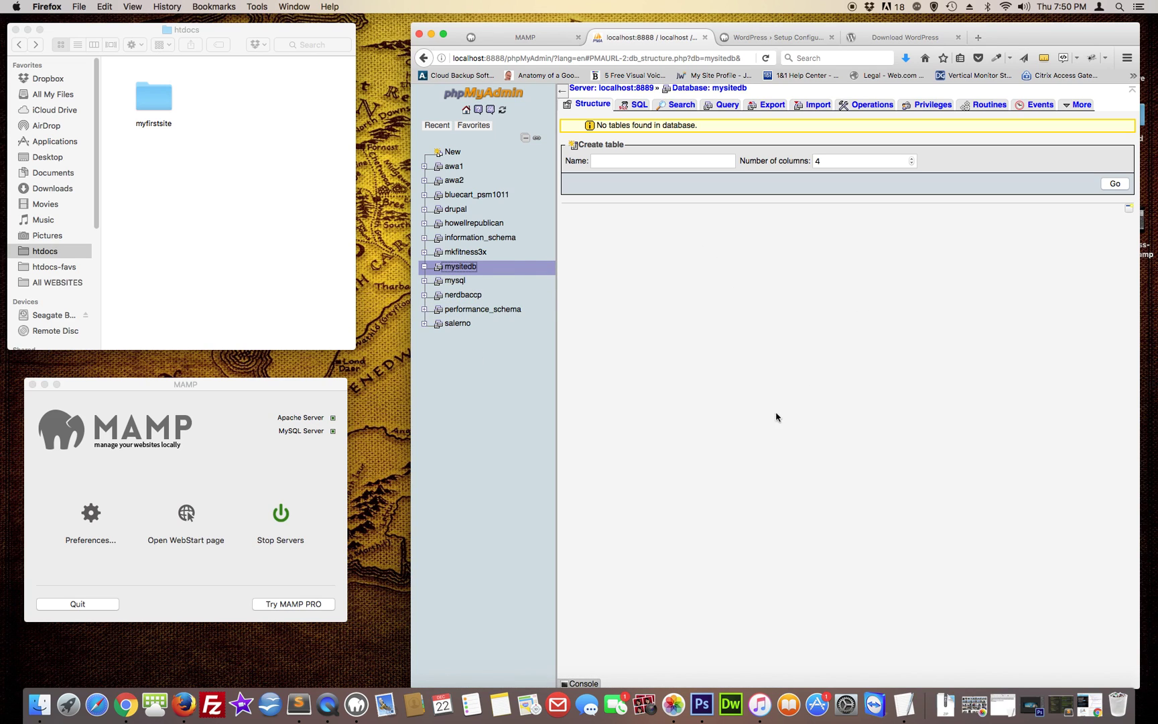
pyautogui.click(771, 38)
# Start the install, title the site 'My first website' and enter the admin username
pyautogui.click(598, 232)
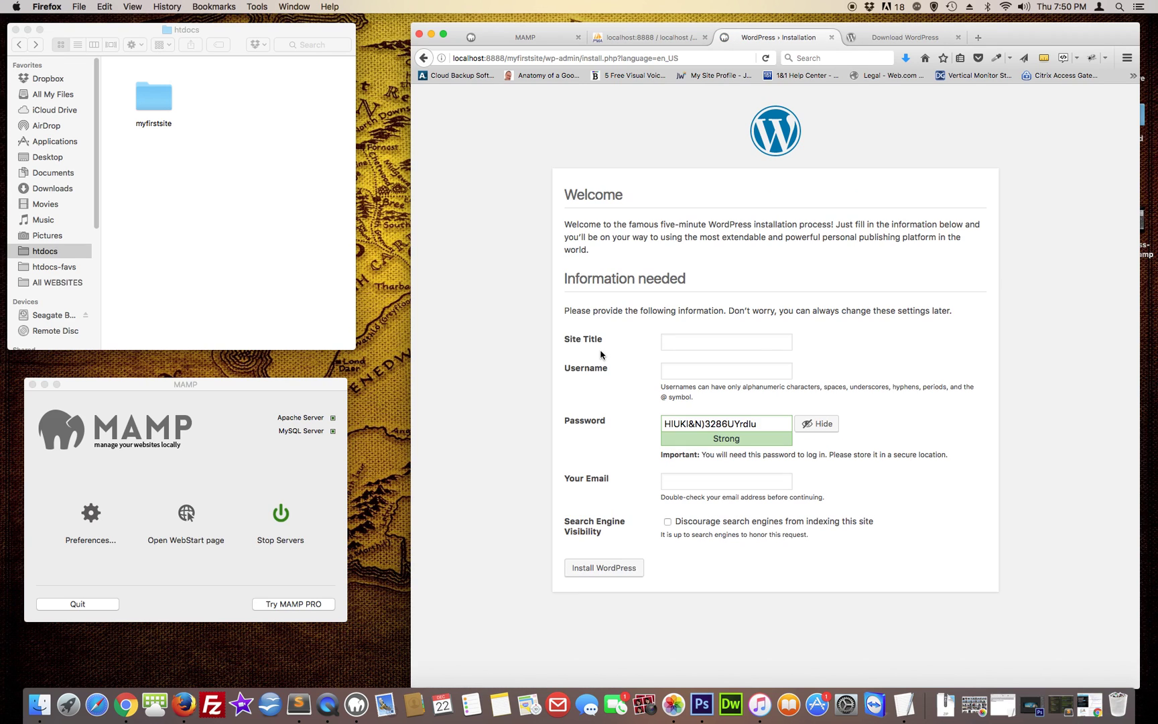
pyautogui.click(706, 345)
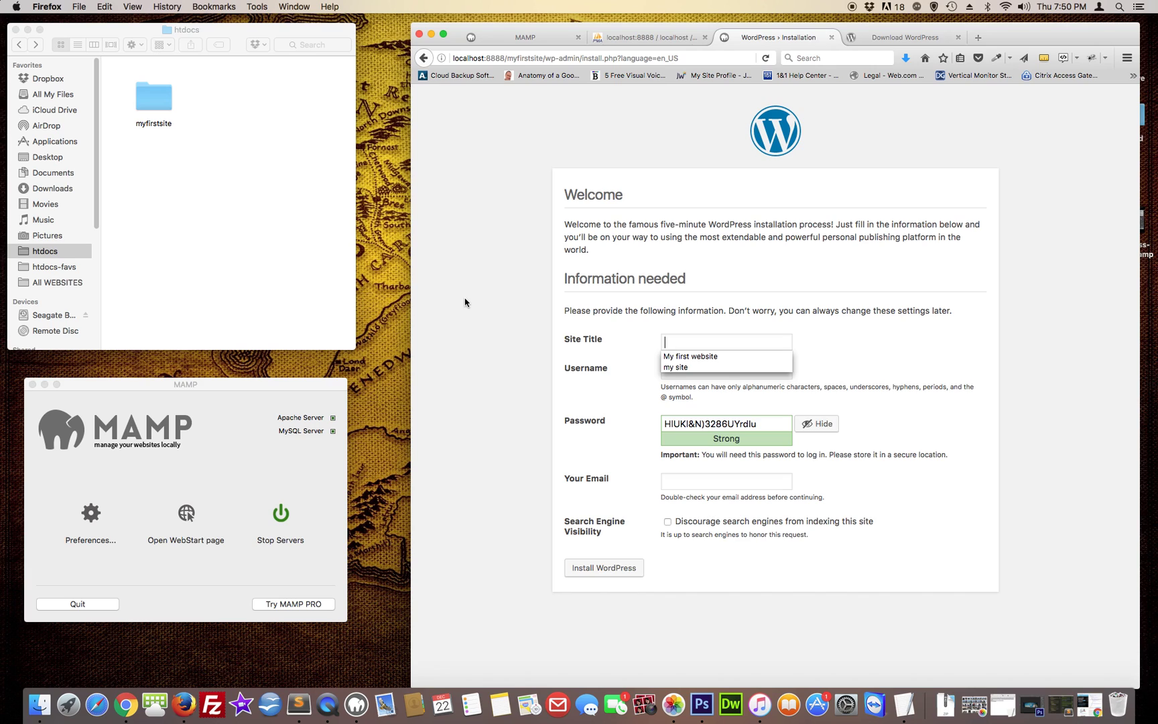
pyautogui.click(691, 357)
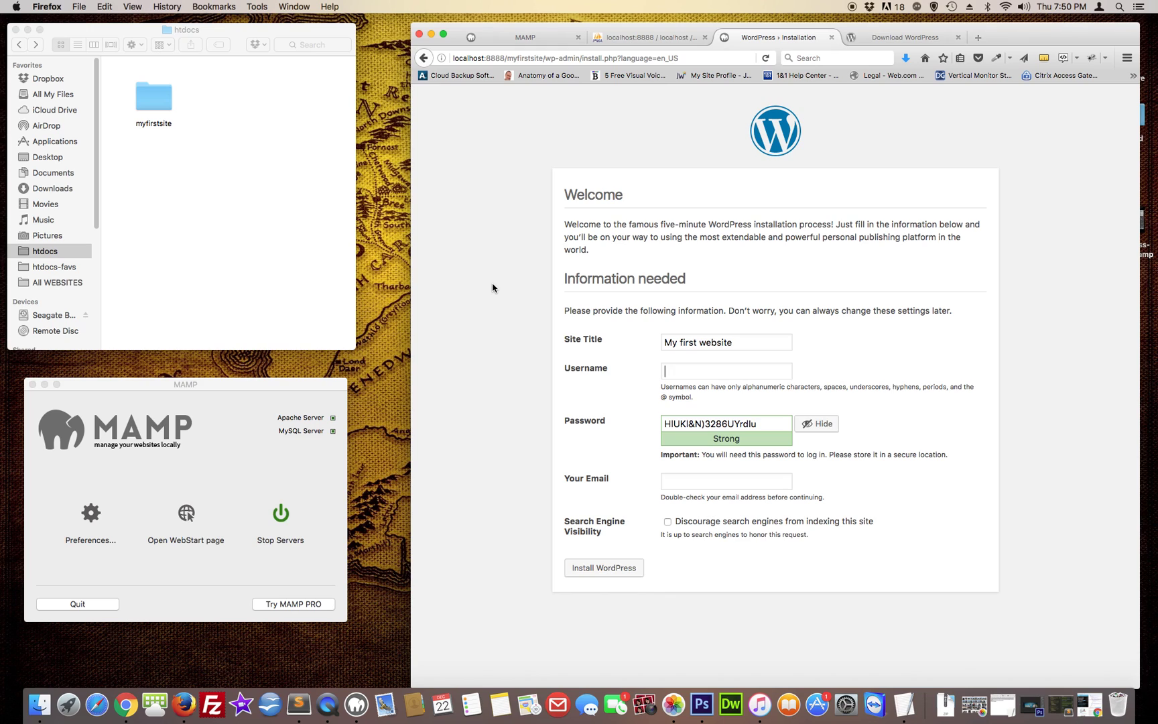
pyautogui.write('tony')
pyautogui.press('Tab')
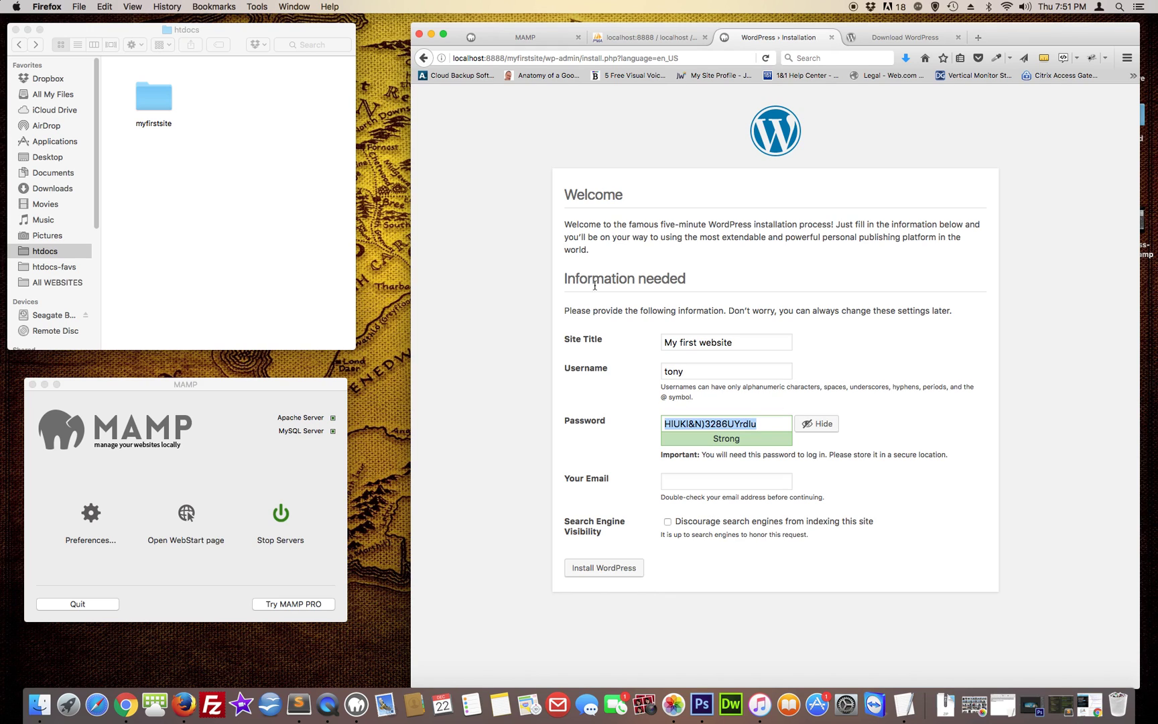
# Replace the generated password with a weak one, confirm it, and fill the admin e-mail
pyautogui.click(771, 425)
pyautogui.moveTo(763, 423); pyautogui.dragTo(628, 426)
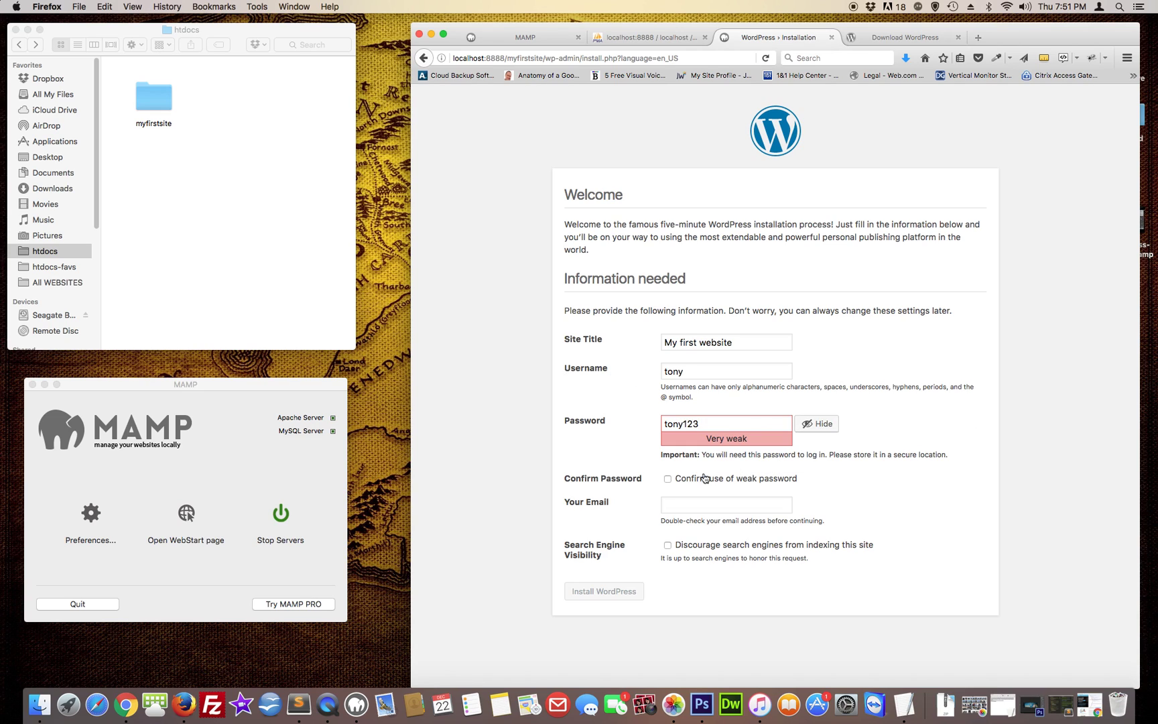
pyautogui.click(668, 479)
pyautogui.click(685, 504)
pyautogui.click(691, 519)
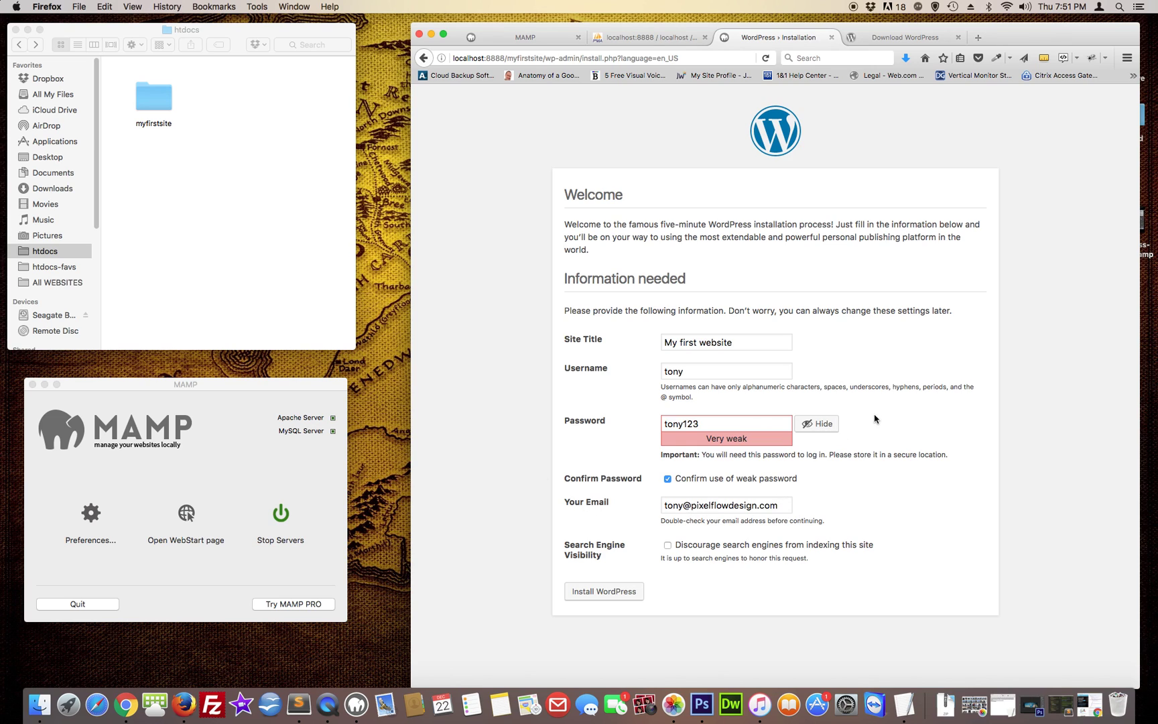
pyautogui.moveTo(1019, 34); pyautogui.dragTo(1007, 27)
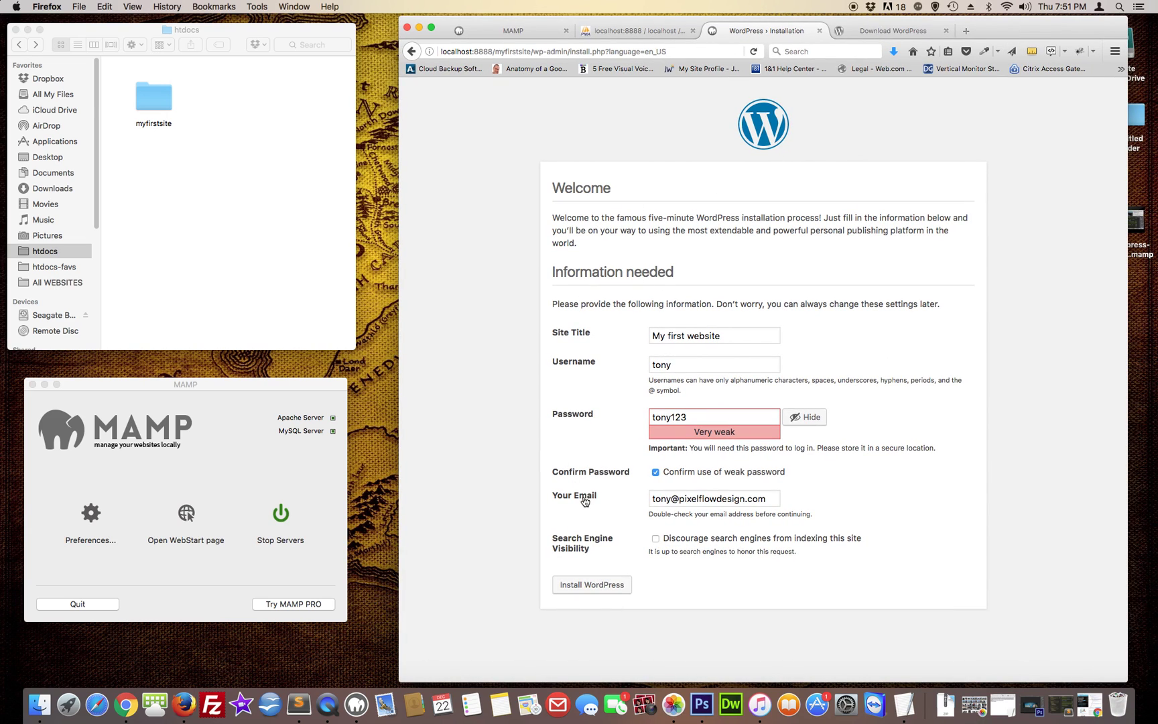
pyautogui.moveTo(654, 502); pyautogui.dragTo(776, 500)
pyautogui.click(864, 489)
# Submit the installation and log in with the admin password, declining to save the login
pyautogui.click(601, 587)
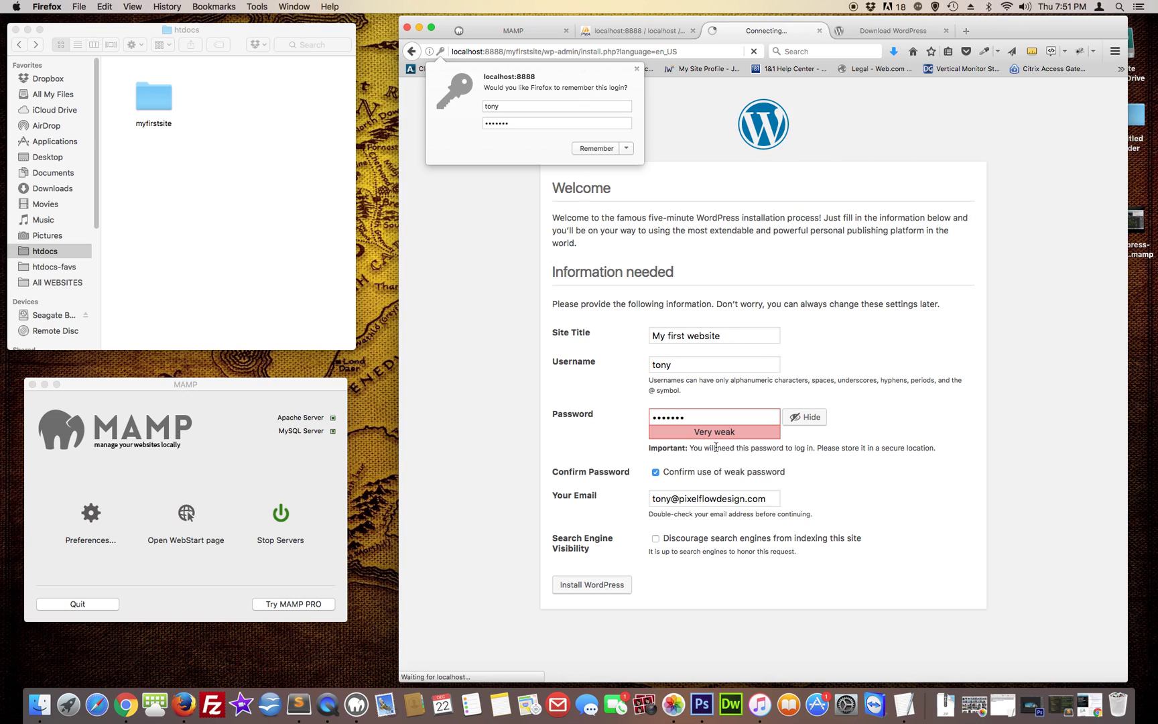
pyautogui.click(636, 69)
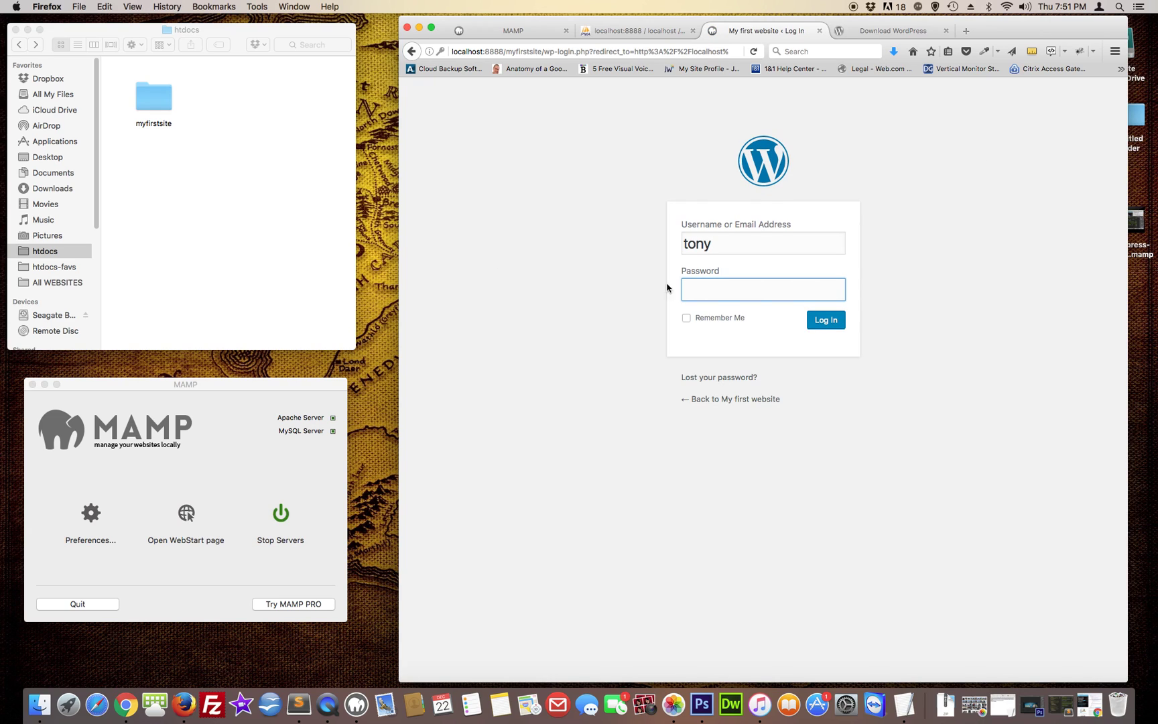
pyautogui.write('•••••••')
pyautogui.press('Return')
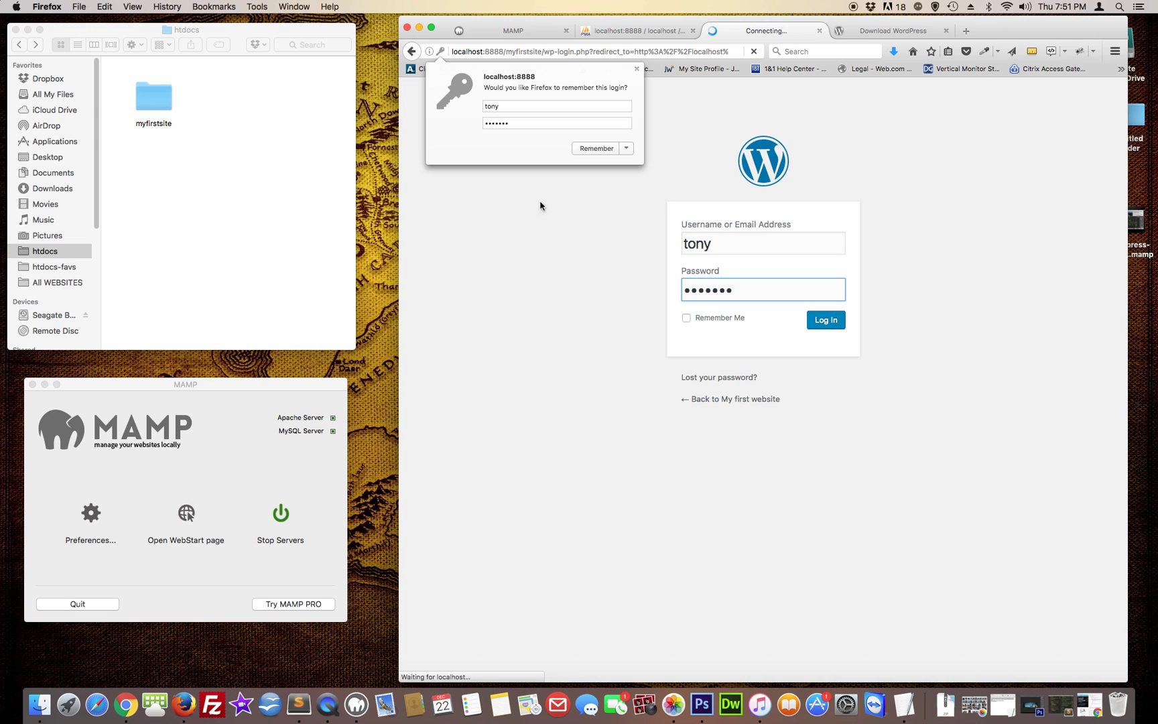
pyautogui.click(637, 69)
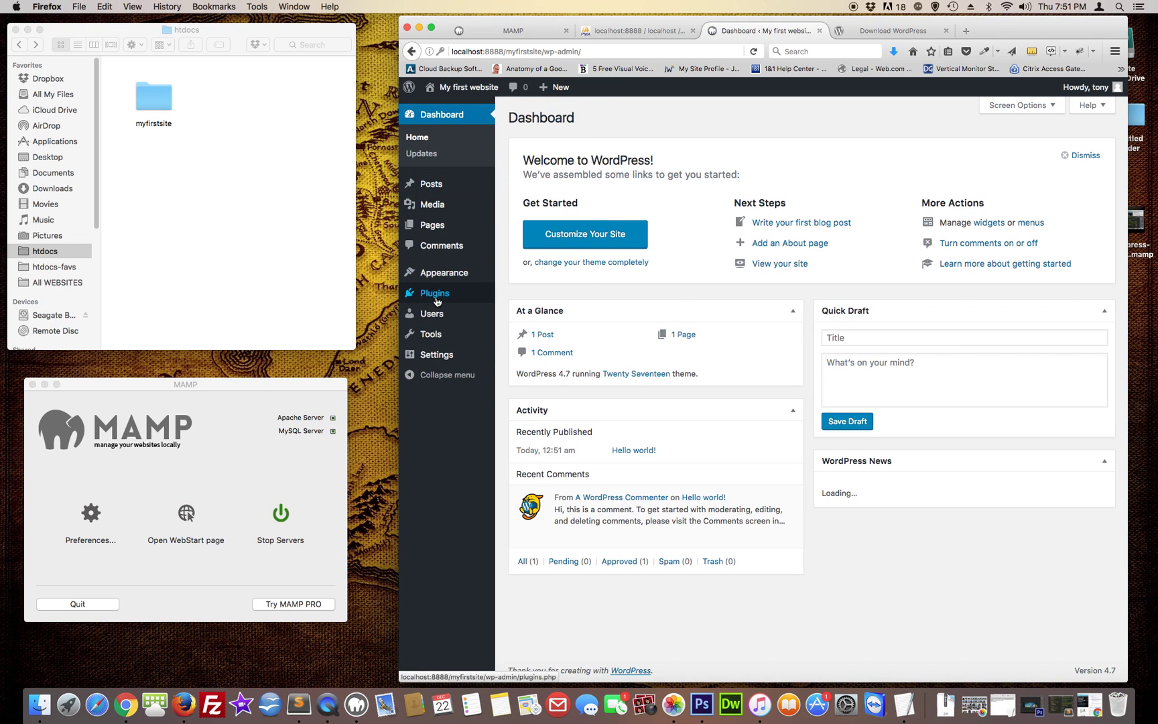
# Open Visit Site in a new tab and scroll the front page's Hello world! post
pyautogui.moveTo(443, 227)
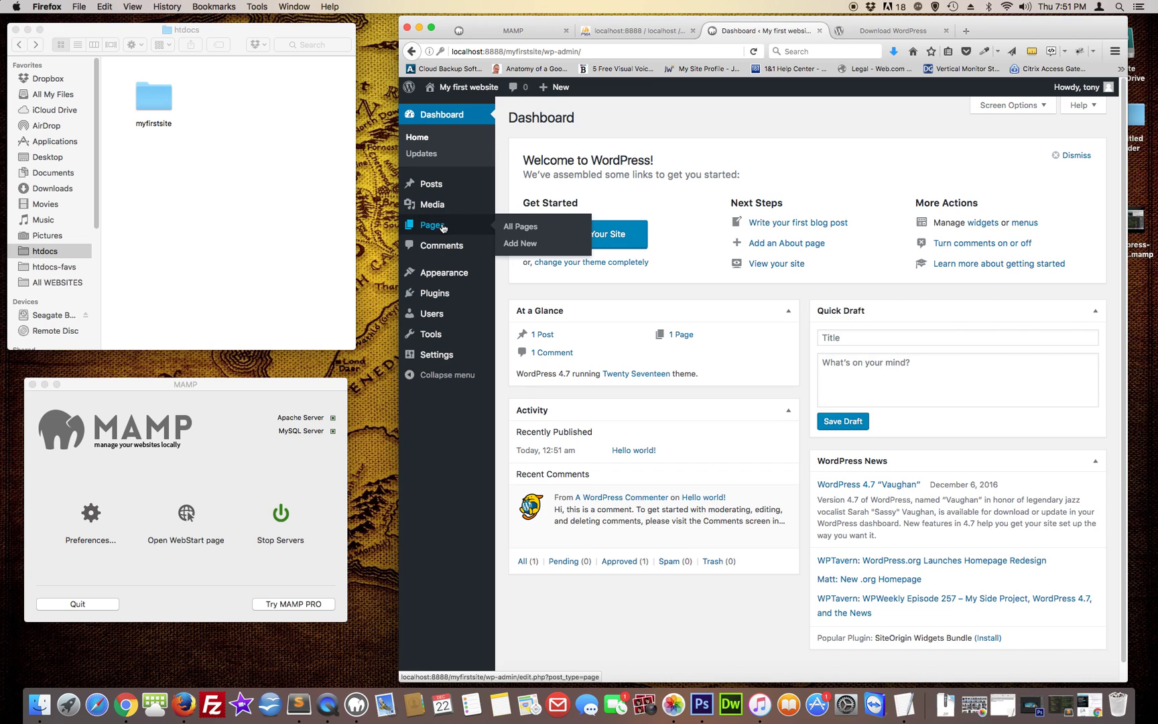
pyautogui.rightClick(443, 108)
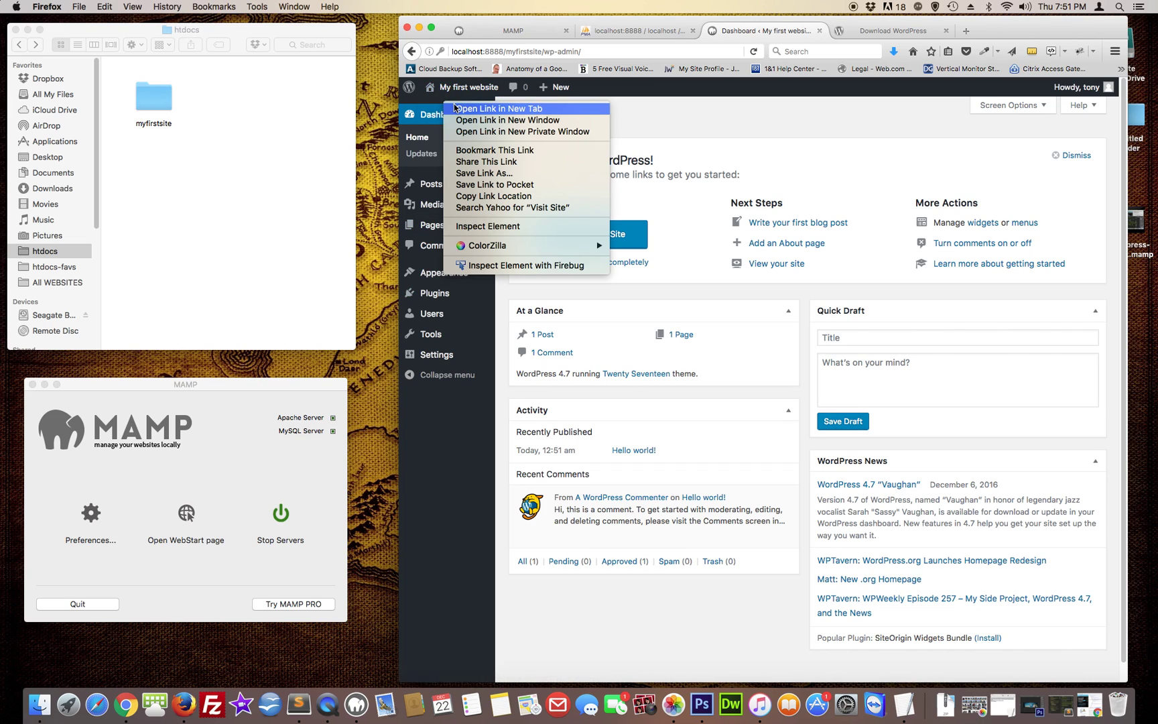
pyautogui.click(472, 108)
pyautogui.click(905, 28)
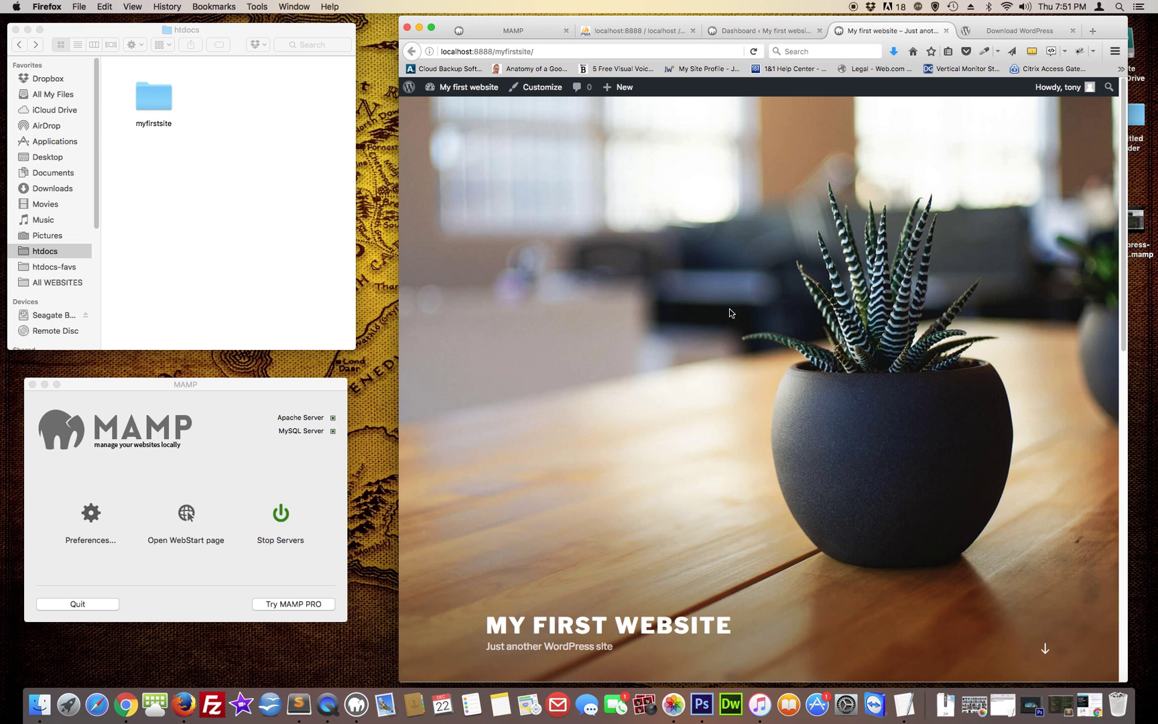
pyautogui.scroll(-10, 715, 318)
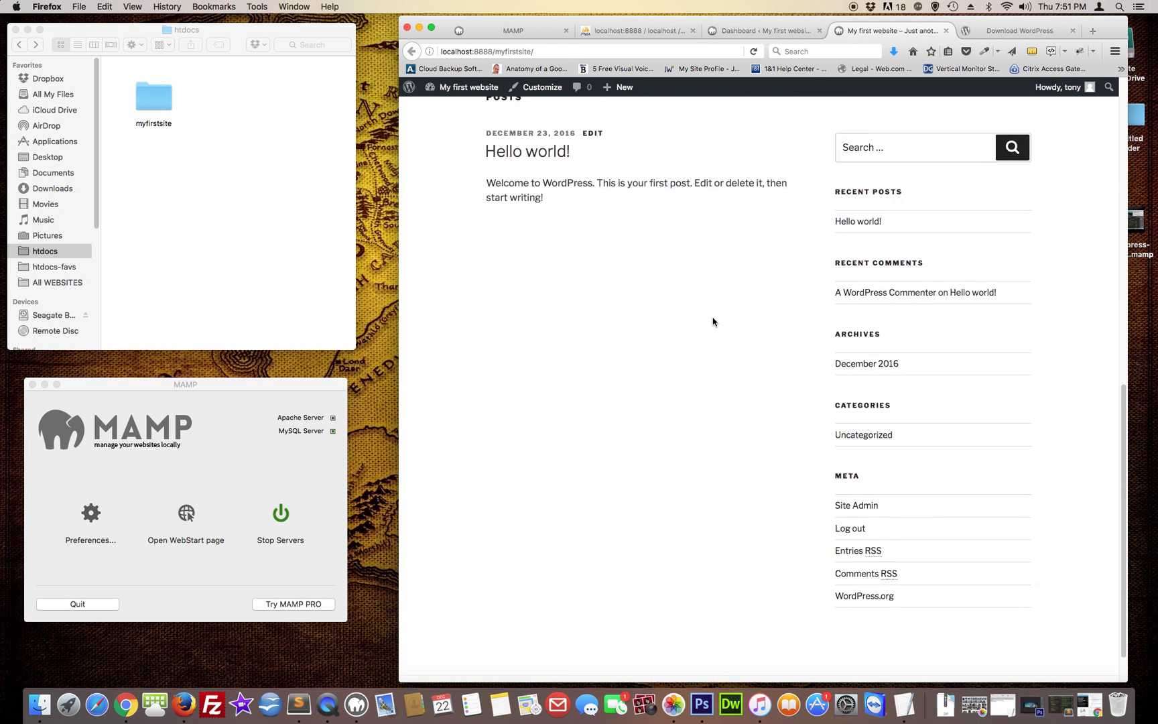
pyautogui.scroll(10, 715, 325)
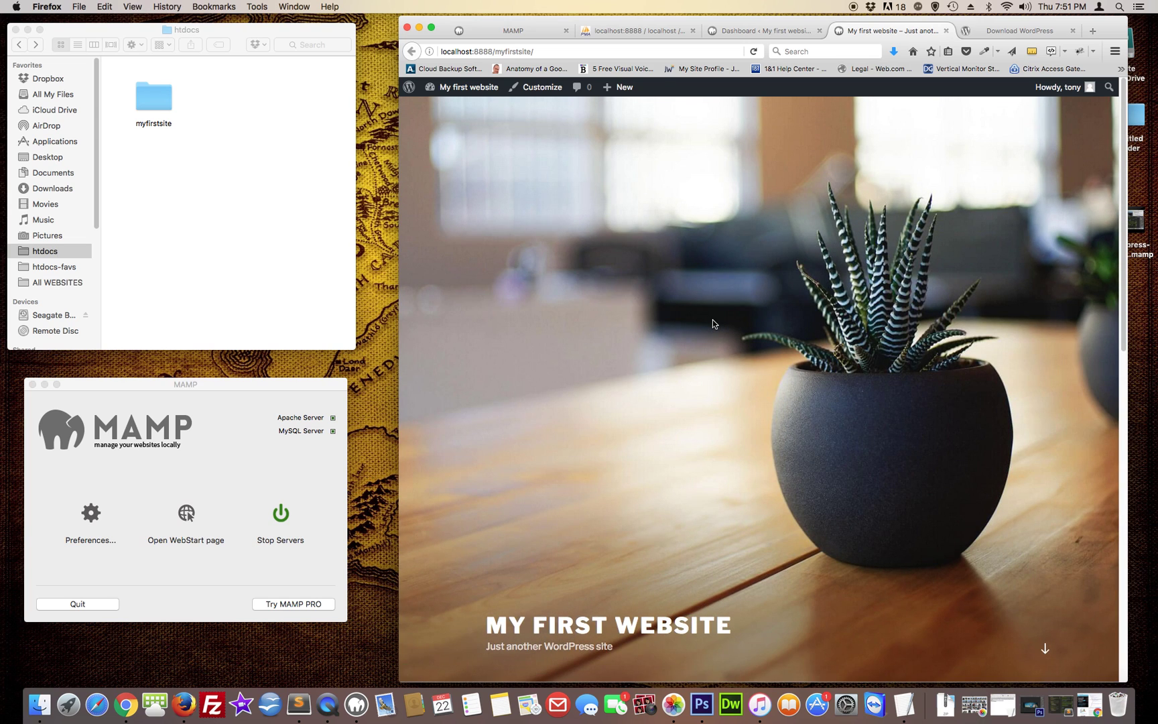
pyautogui.moveTo(399, 135); pyautogui.dragTo(380, 137)
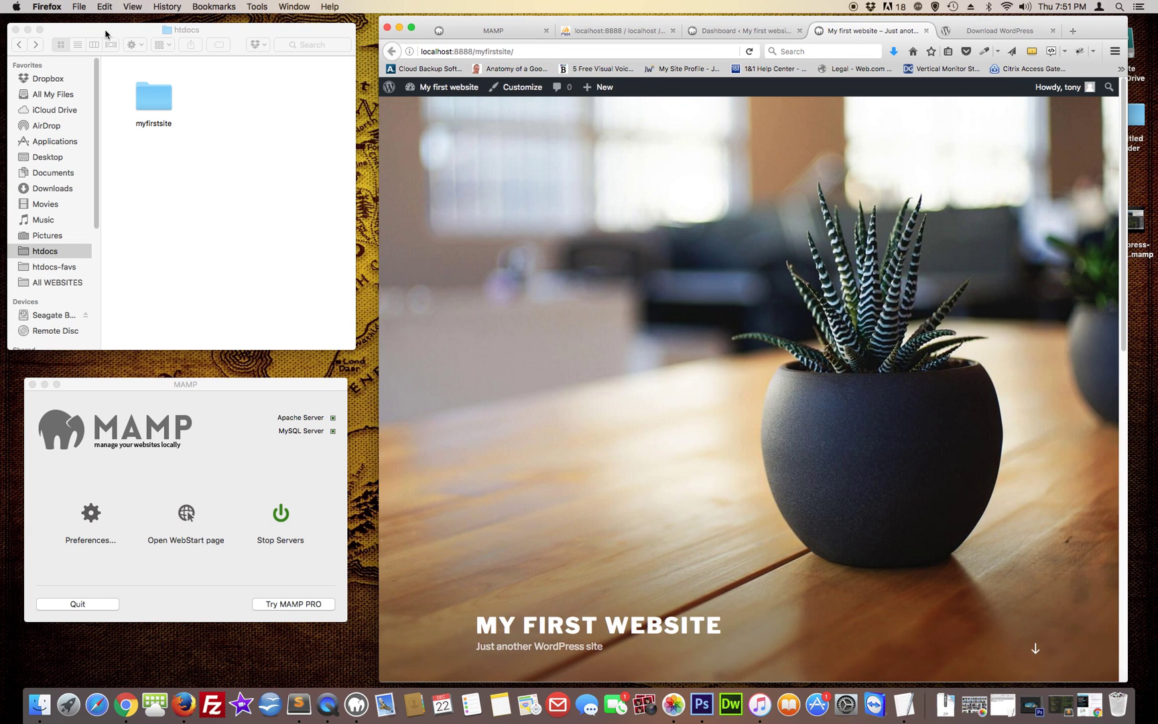
pyautogui.moveTo(105, 34); pyautogui.dragTo(93, 33)
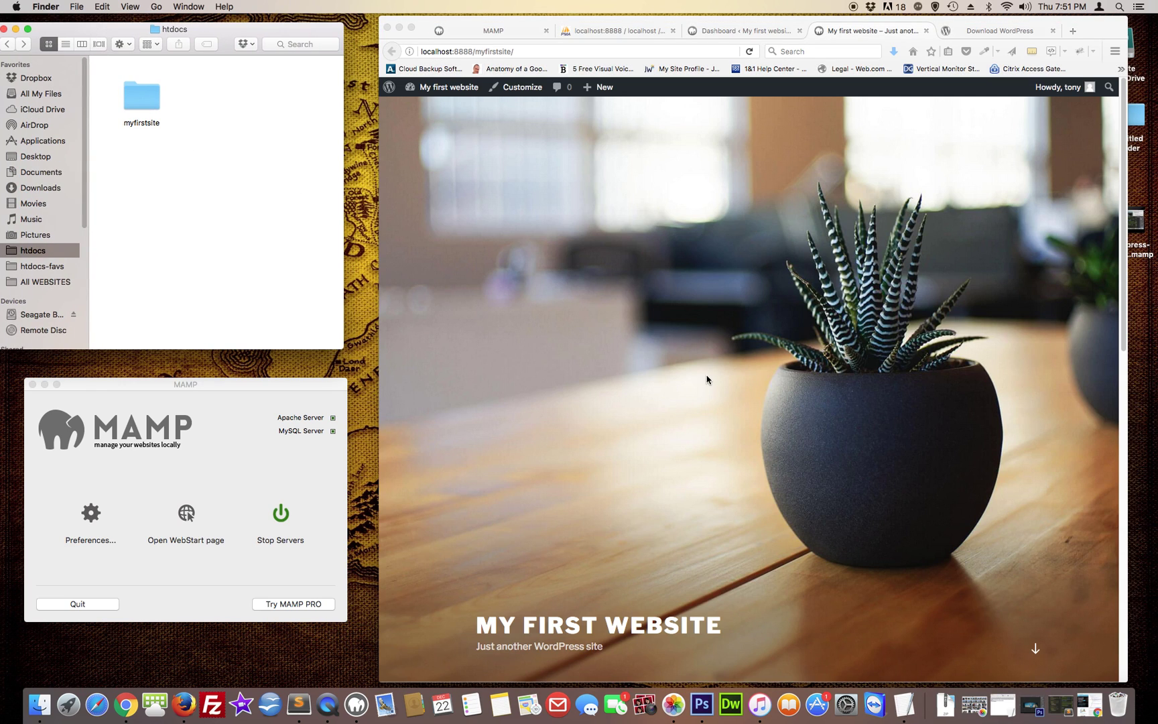
pyautogui.scroll(-5, 706, 380)
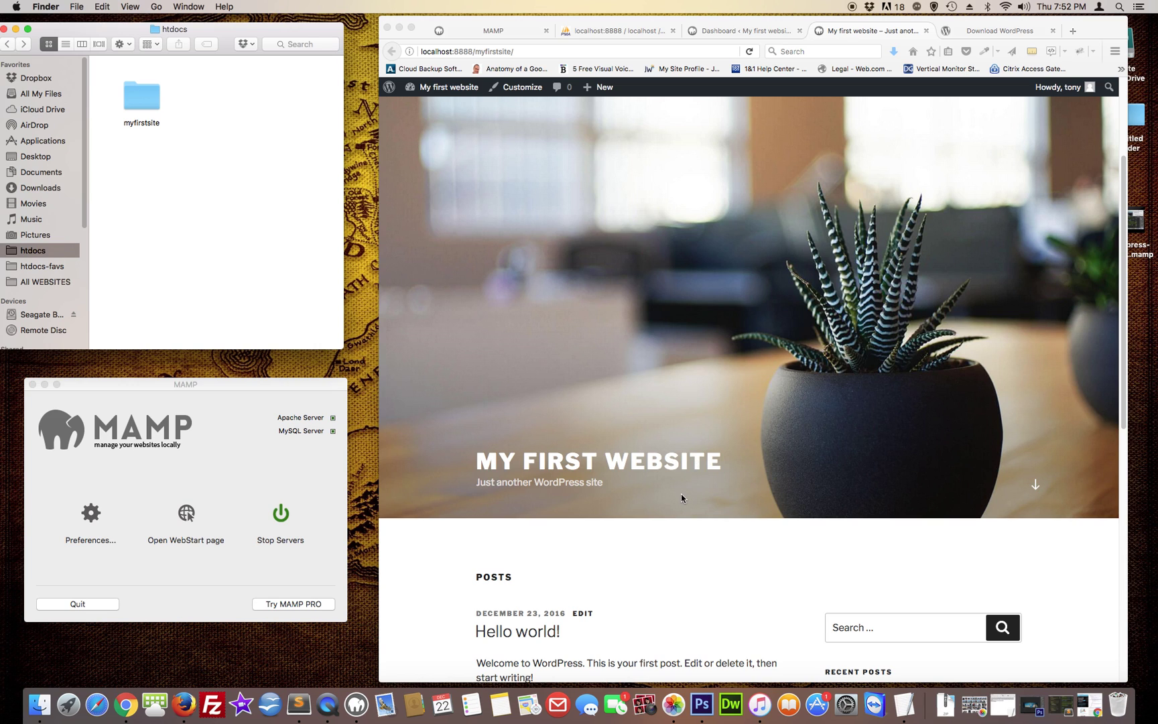
pyautogui.scroll(-10, 668, 578)
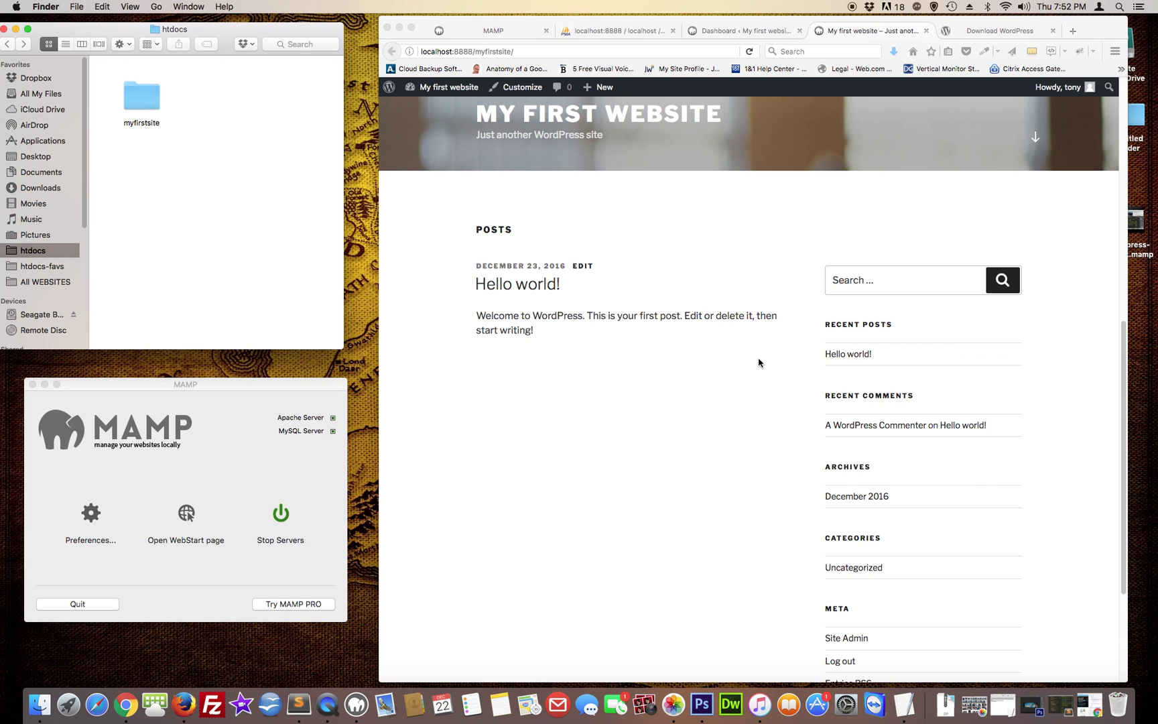
pyautogui.scroll(-5, 758, 363)
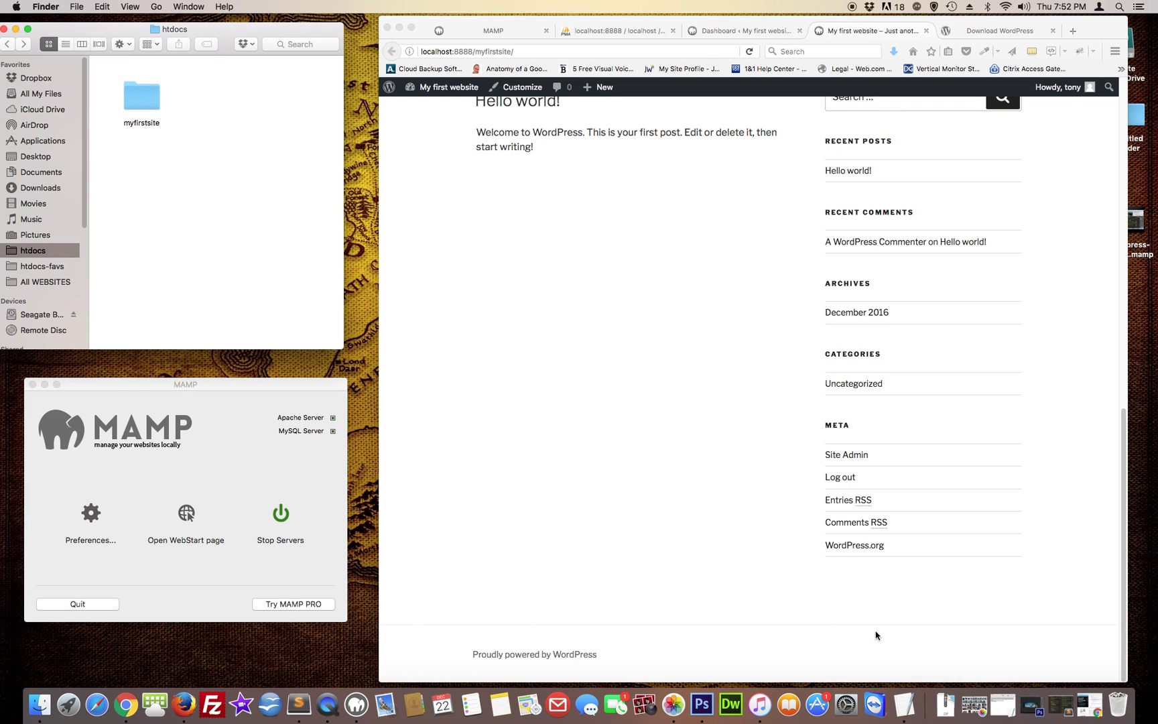
# From the Downloads folder's wp-themes folder, unzip the Enfold theme archive
pyautogui.rightClick(944, 690)
pyautogui.click(955, 637)
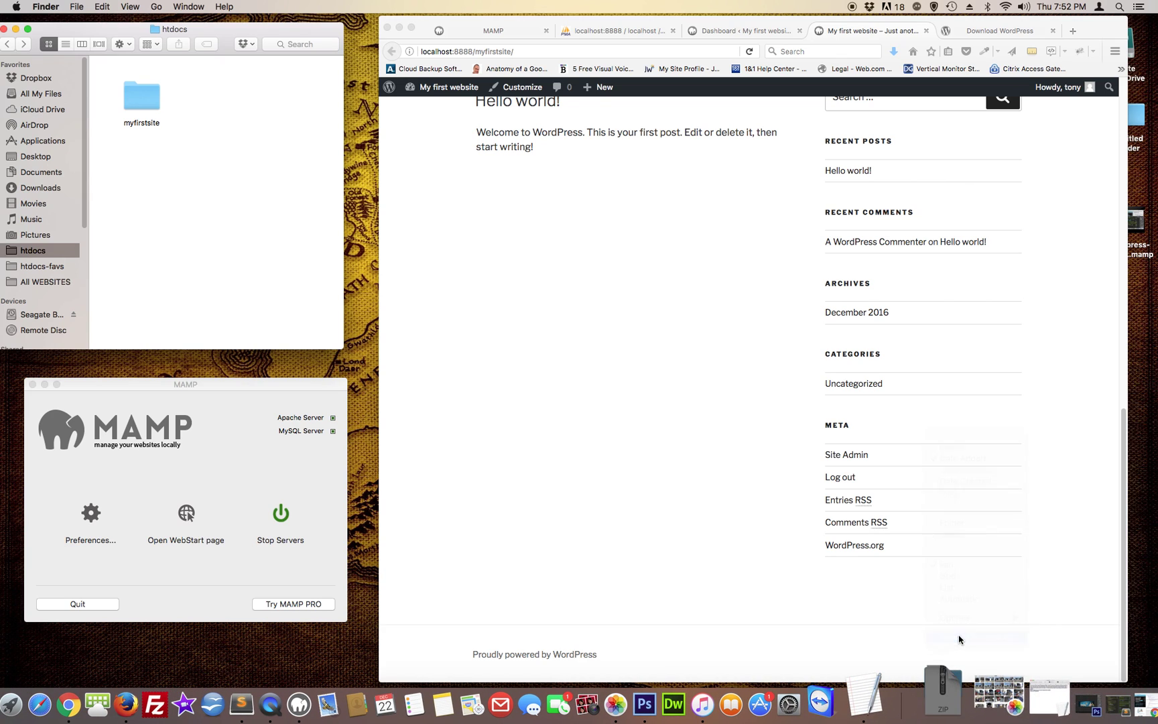
pyautogui.moveTo(507, 161); pyautogui.dragTo(511, 113)
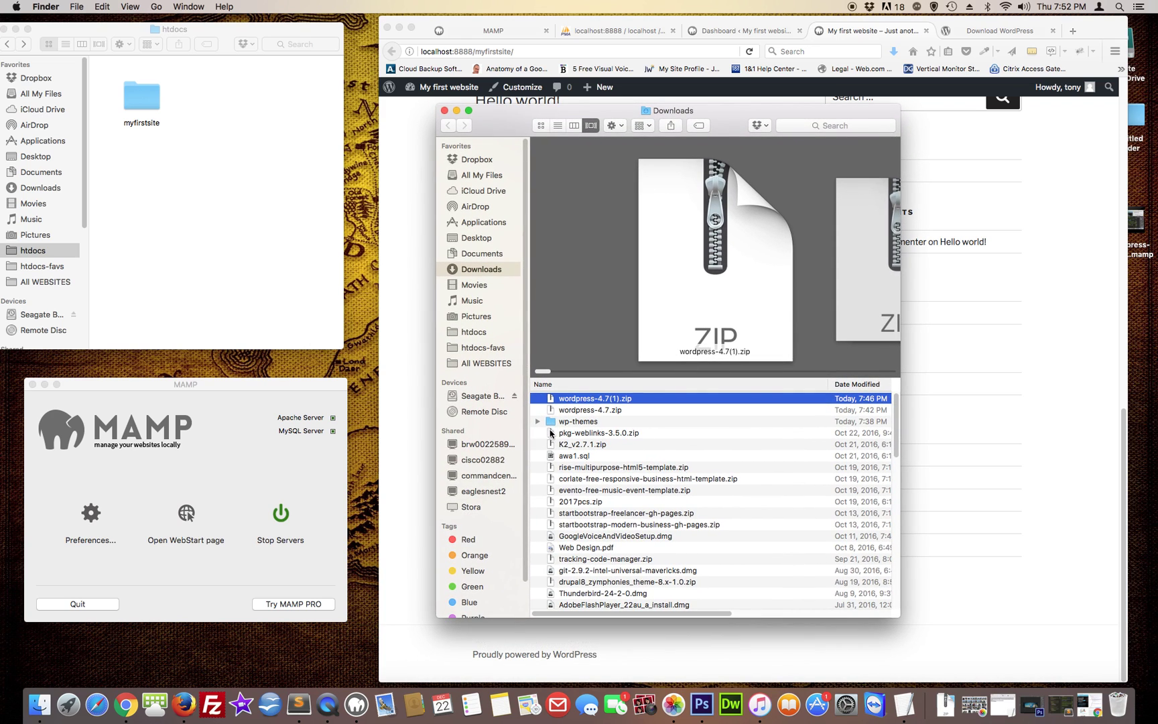
pyautogui.doubleClick(551, 422)
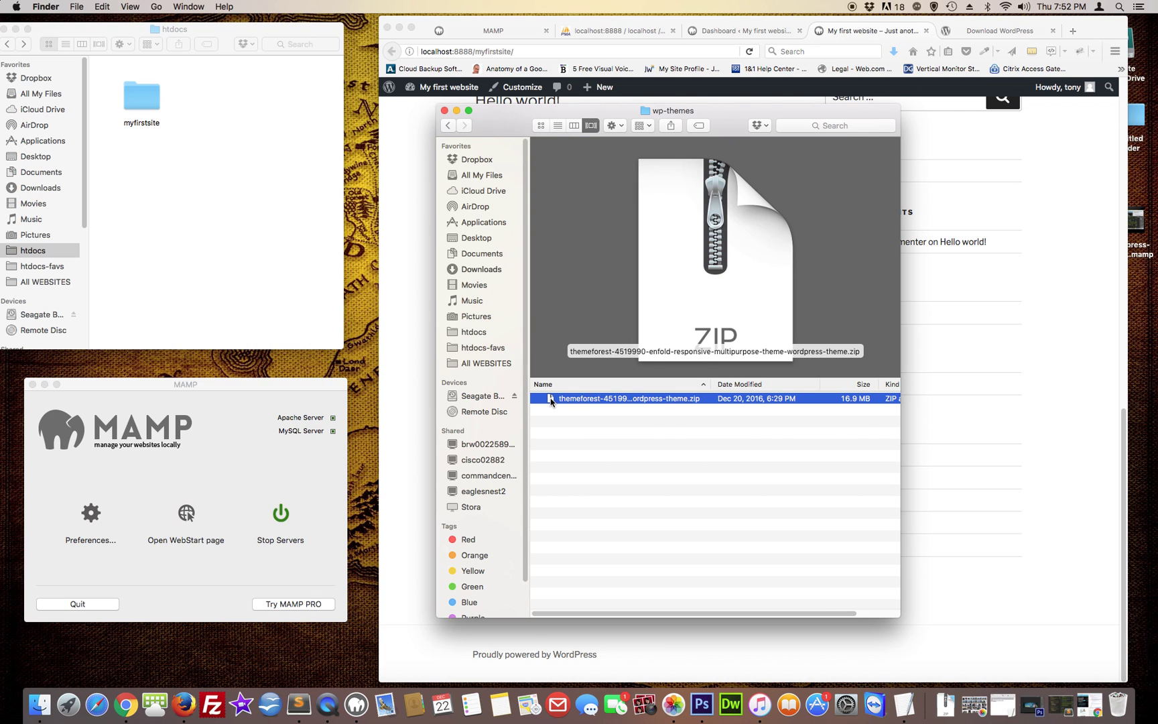
pyautogui.doubleClick(551, 399)
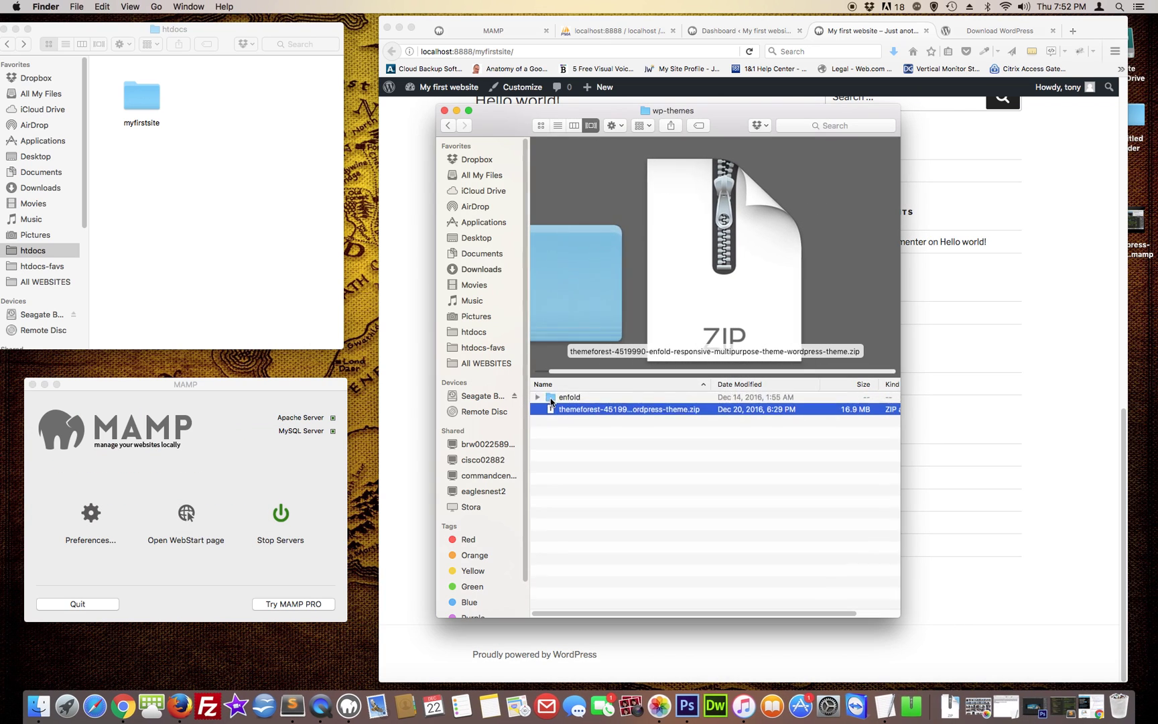
pyautogui.click(551, 397)
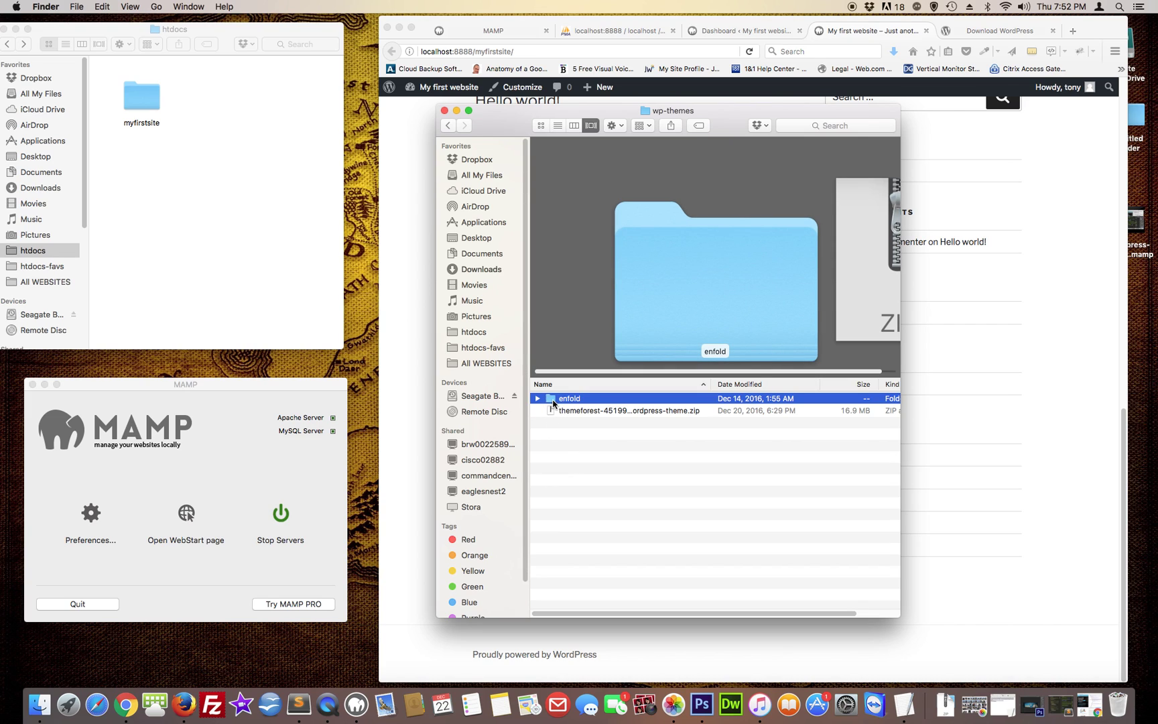
# Drag the extracted enfold folder into myfirstsite/wp-content/themes, viewed as a list
pyautogui.click(143, 105)
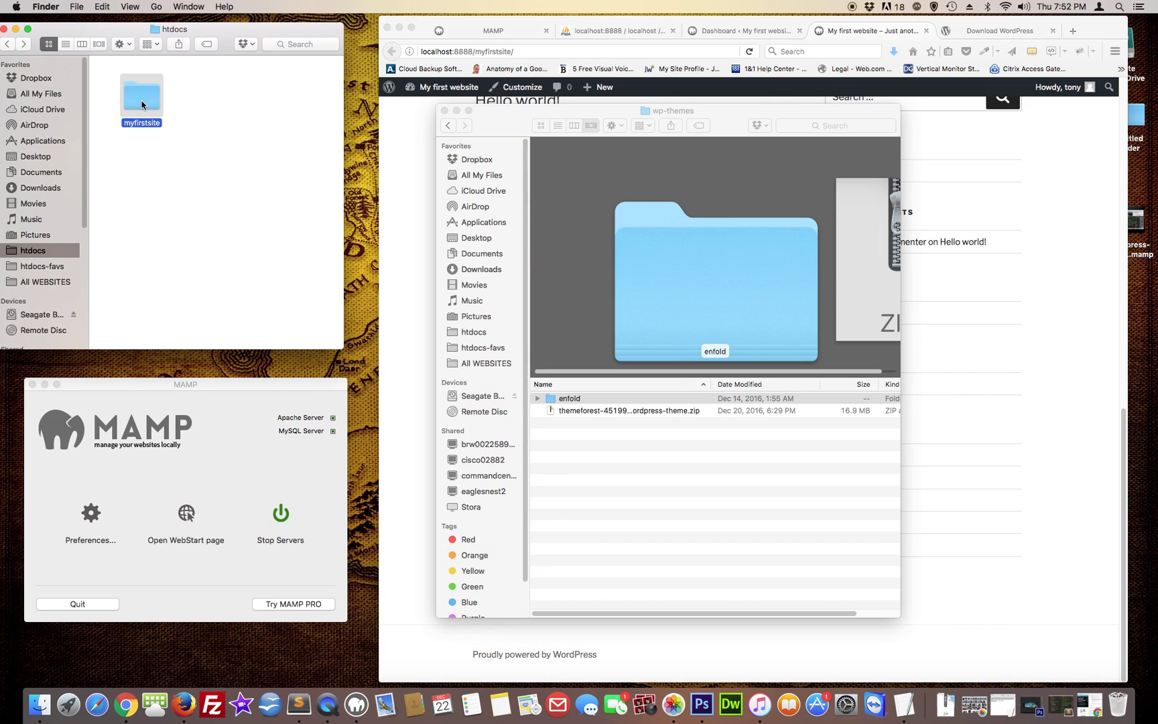
pyautogui.doubleClick(142, 105)
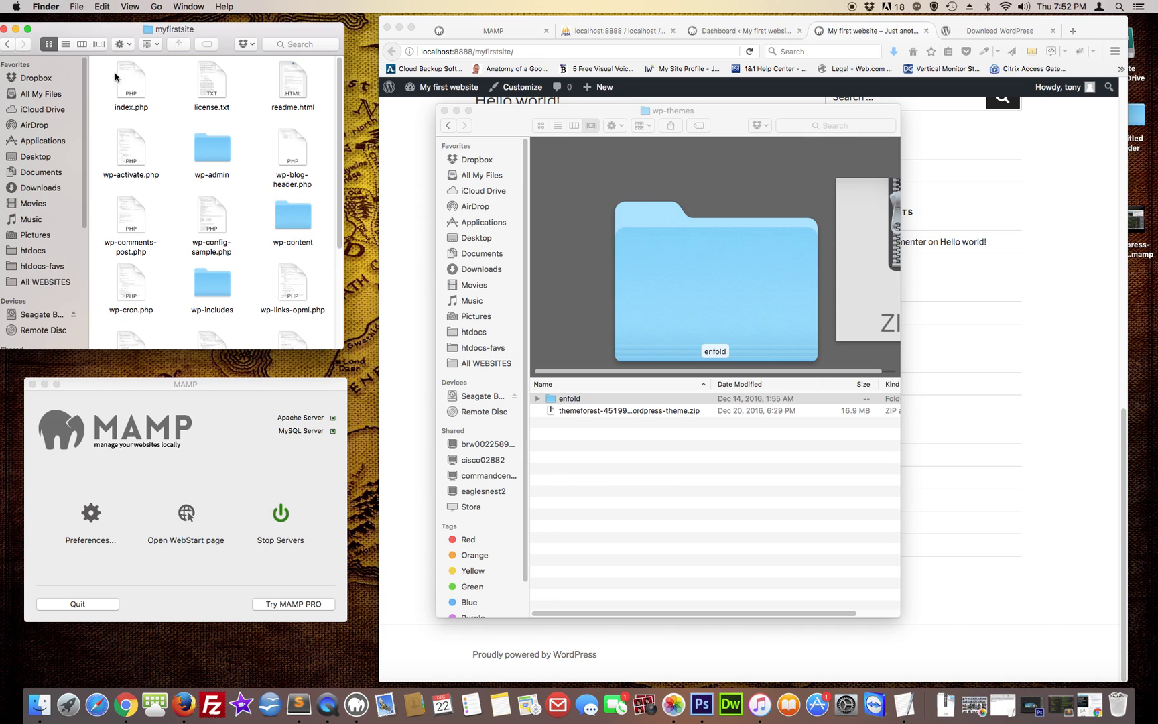
pyautogui.click(66, 44)
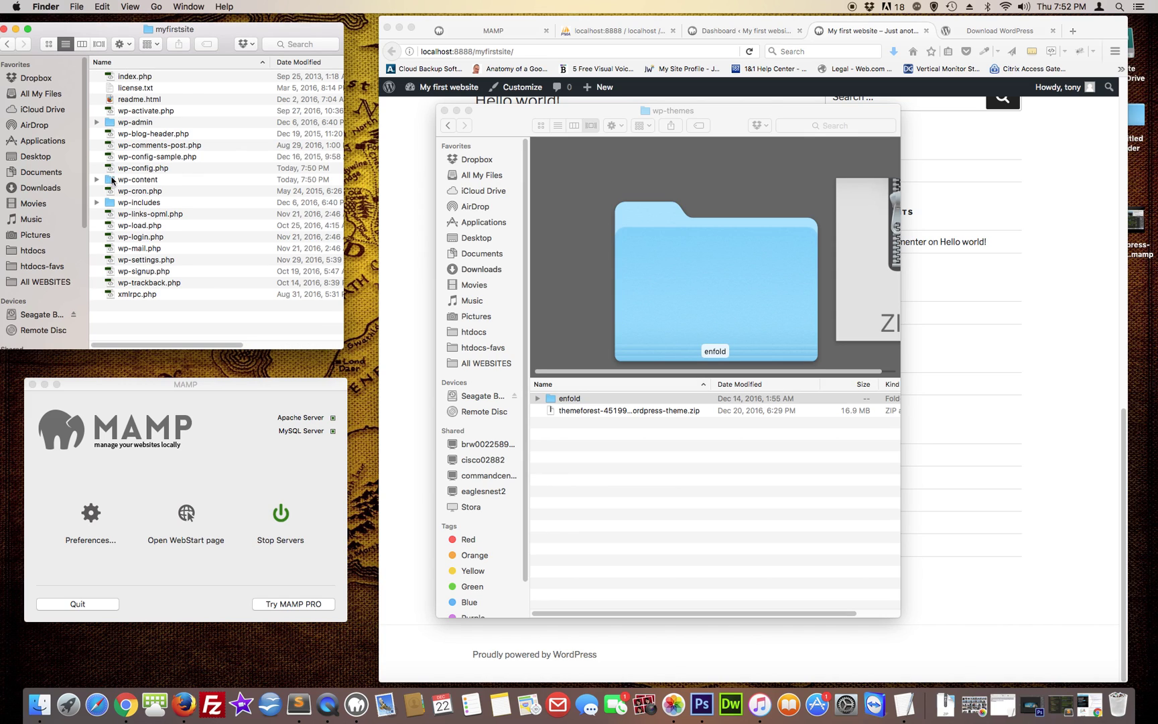
pyautogui.doubleClick(112, 180)
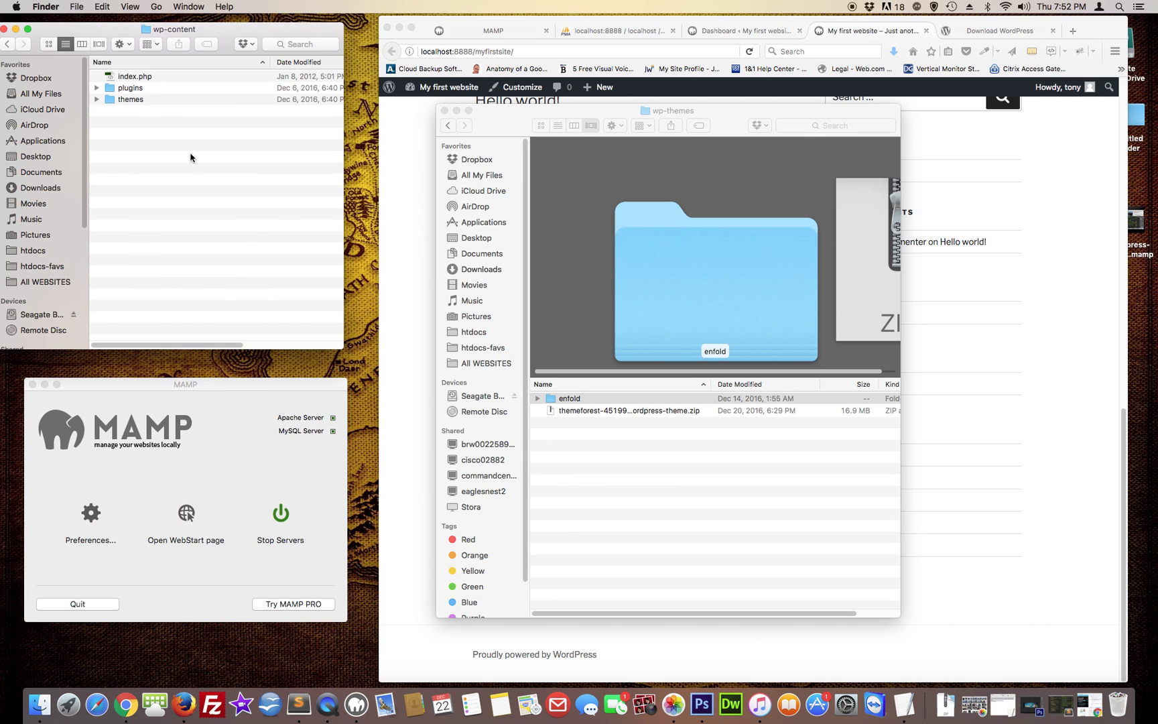
pyautogui.doubleClick(111, 100)
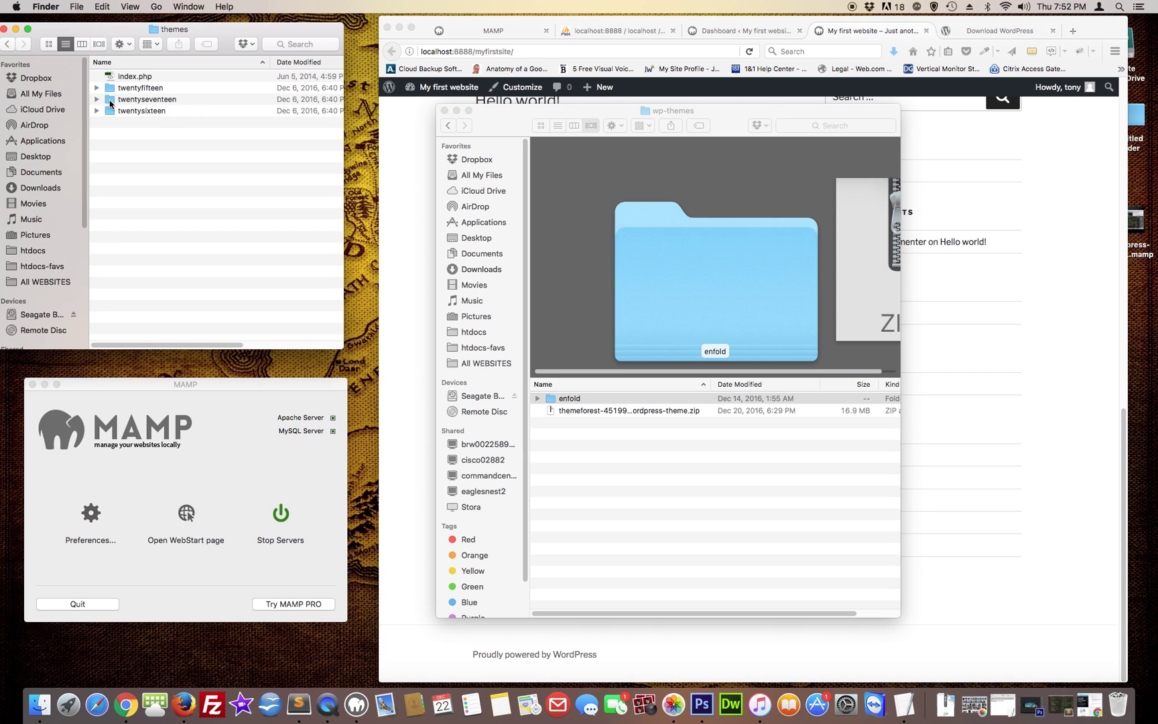
pyautogui.click(552, 400)
pyautogui.moveTo(552, 400); pyautogui.dragTo(188, 187)
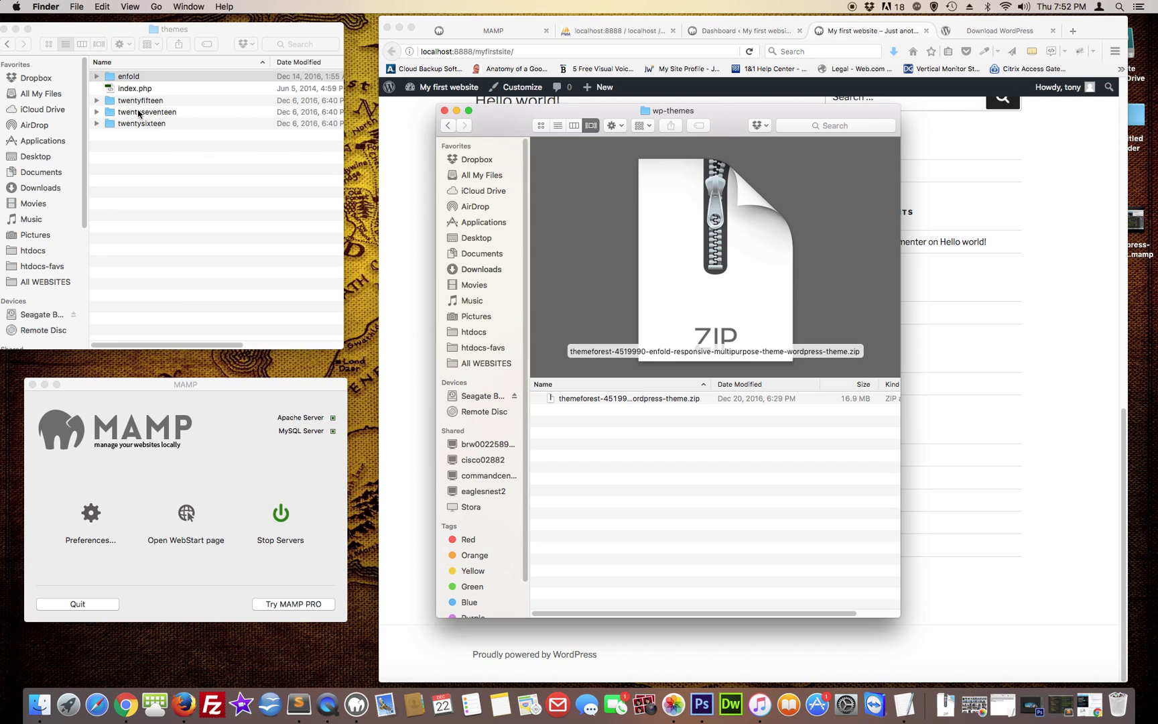
pyautogui.click(396, 149)
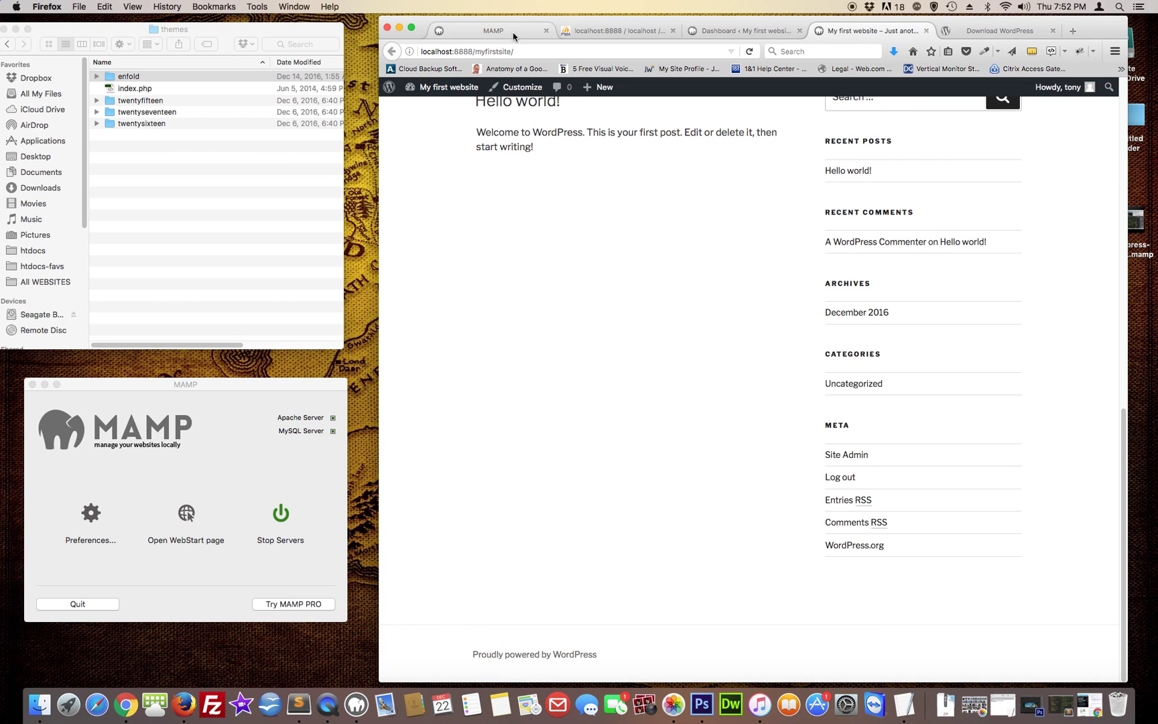
# Activate the Enfold theme from Appearance > Themes in the dashboard
pyautogui.click(764, 35)
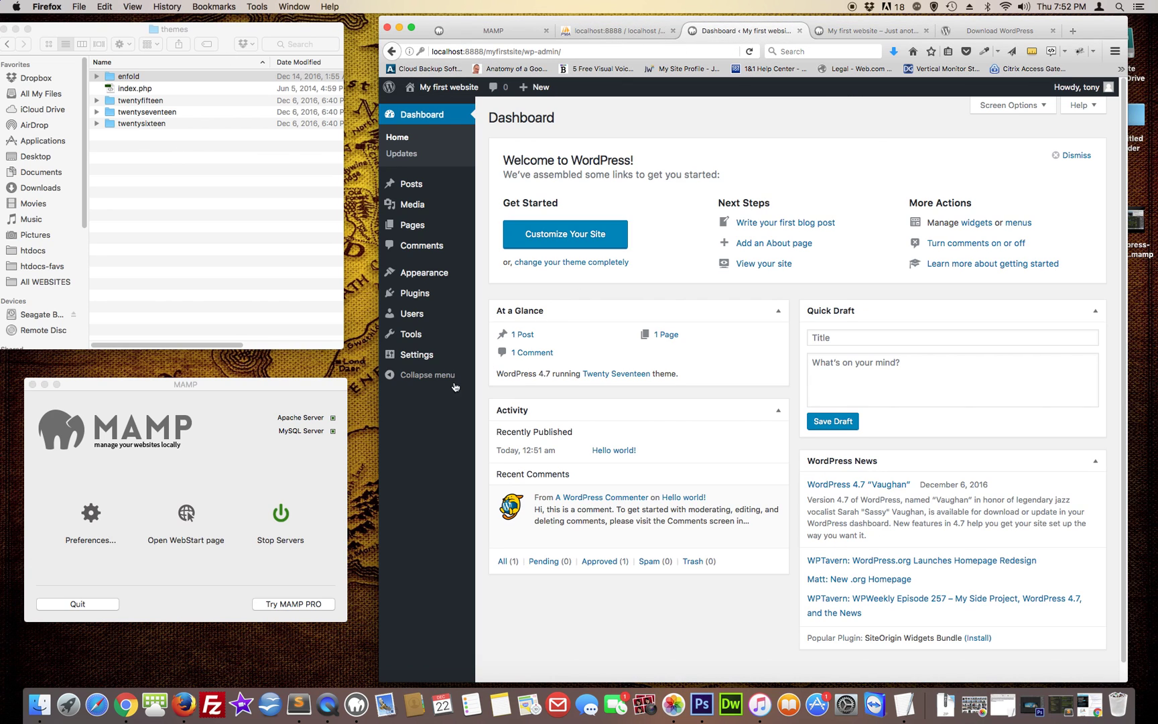
pyautogui.moveTo(429, 278)
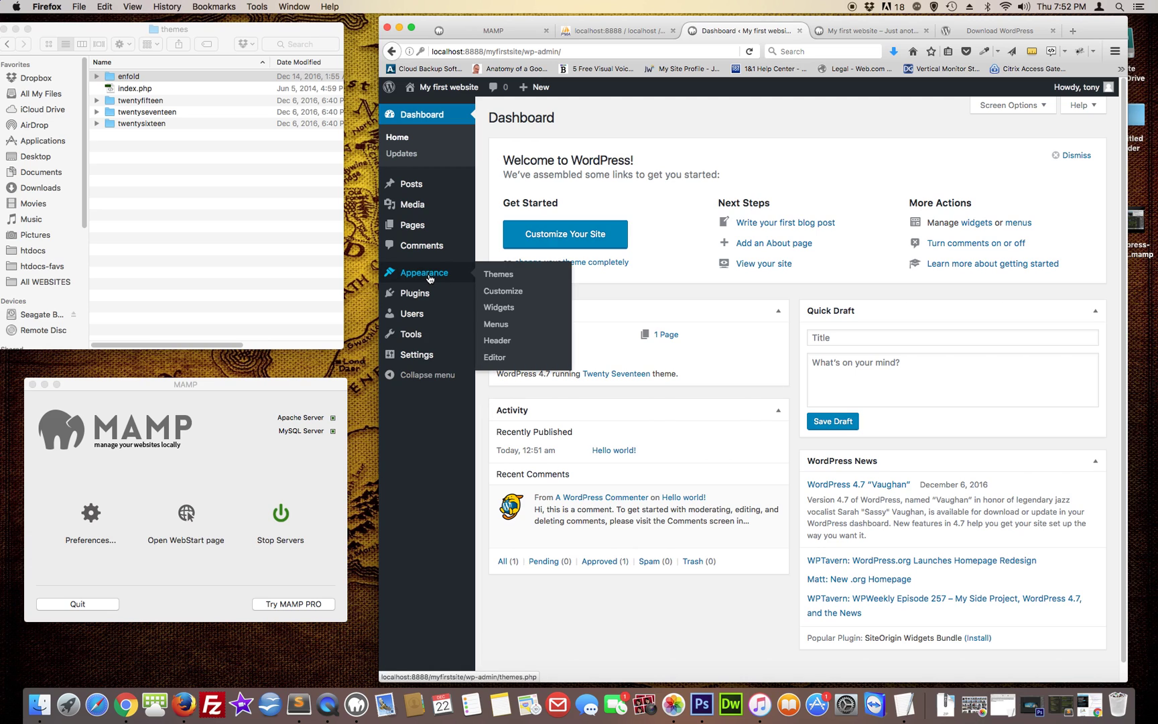
pyautogui.click(489, 276)
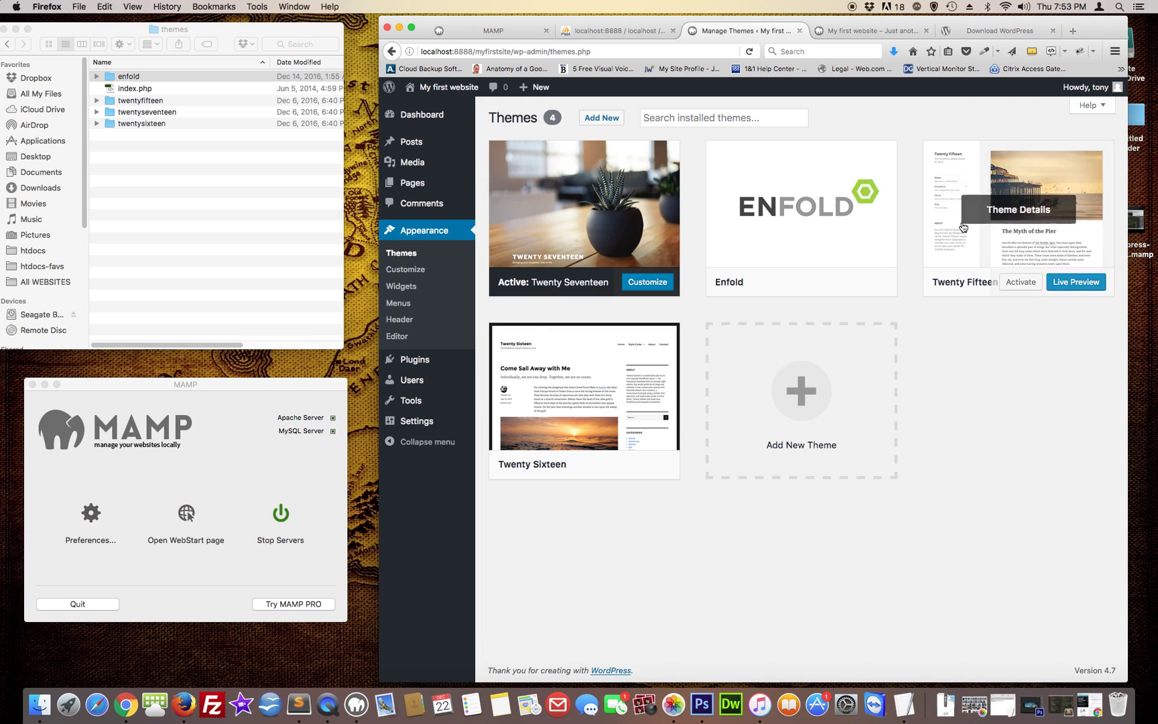
pyautogui.moveTo(874, 221)
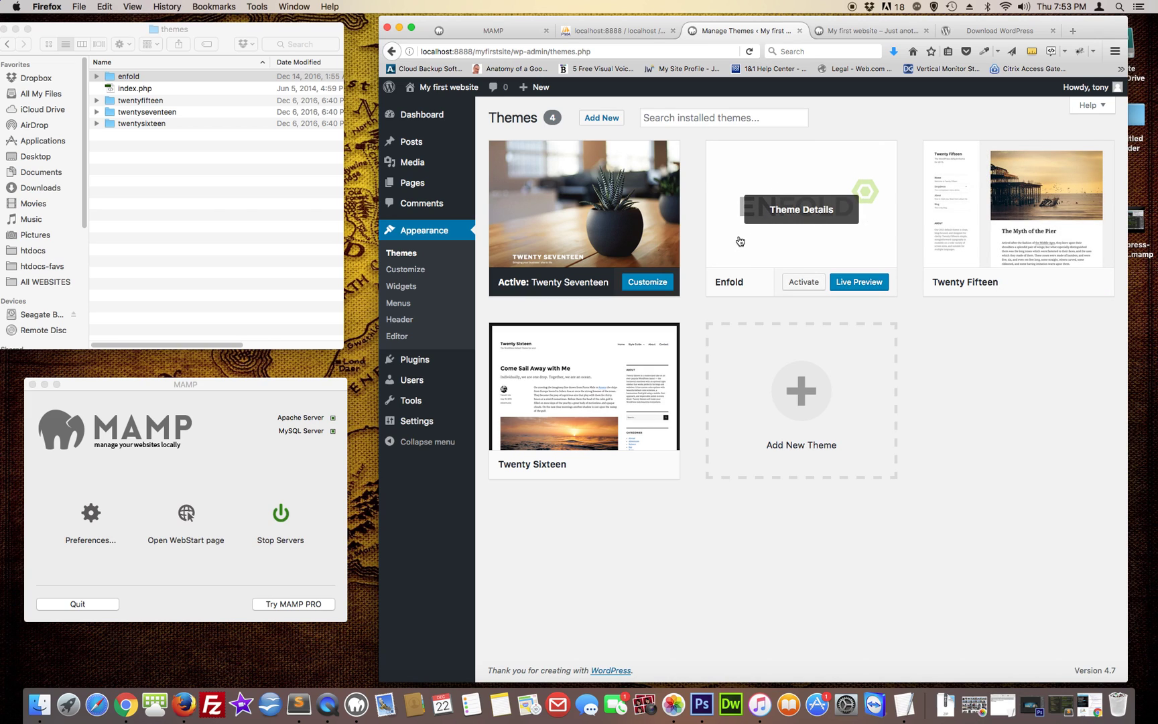
pyautogui.click(809, 284)
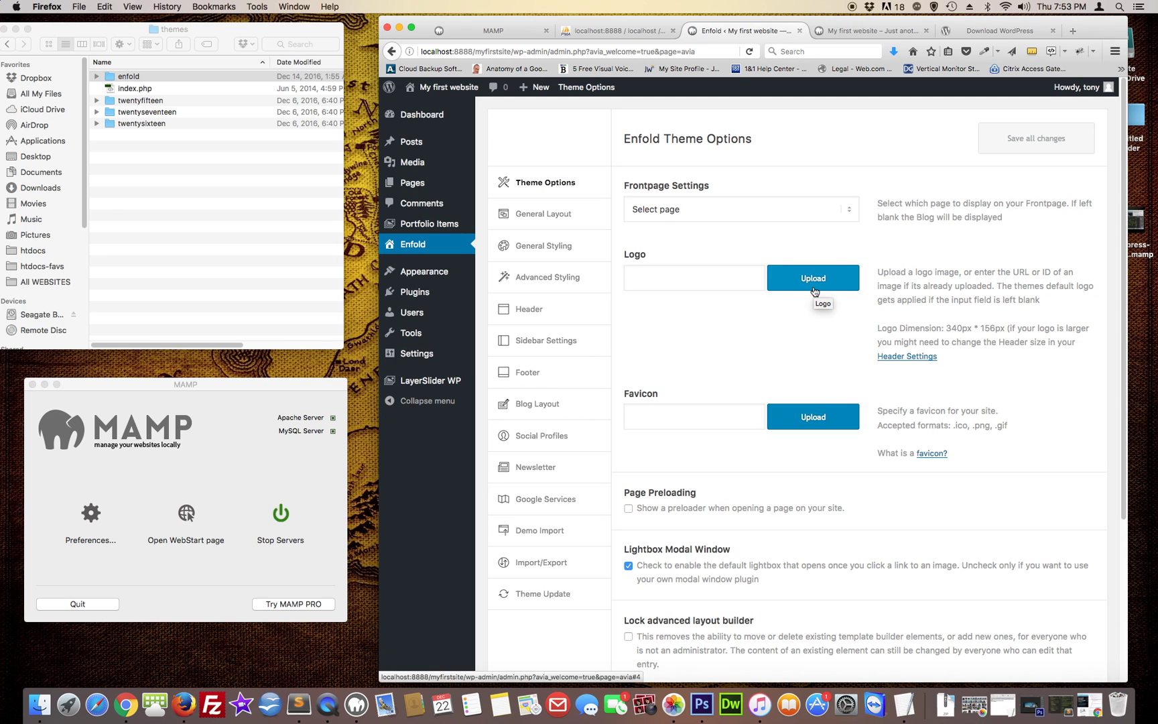
# Reload the front page to see the Enfold design, then go back to Enfold Theme Options
pyautogui.click(858, 34)
pyautogui.click(753, 53)
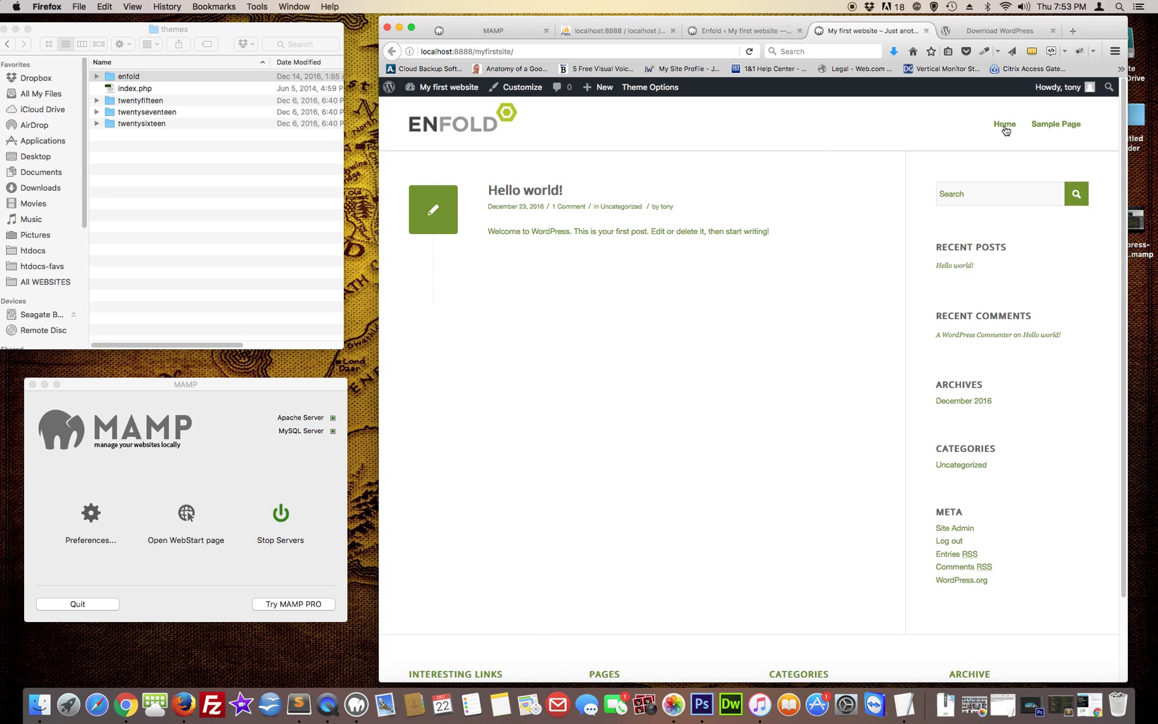
pyautogui.click(770, 33)
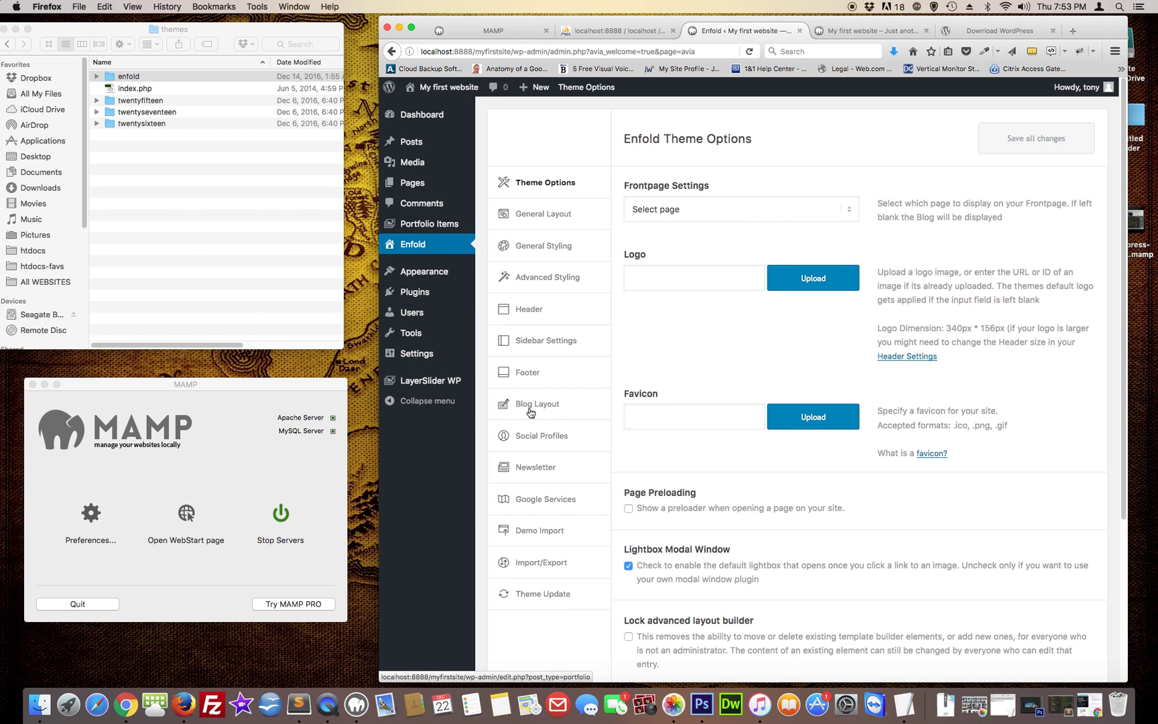
pyautogui.scroll(-2, 530, 410)
# Open Enfold's Demo Import section and scroll through the demos from Default to App Demo
pyautogui.click(537, 488)
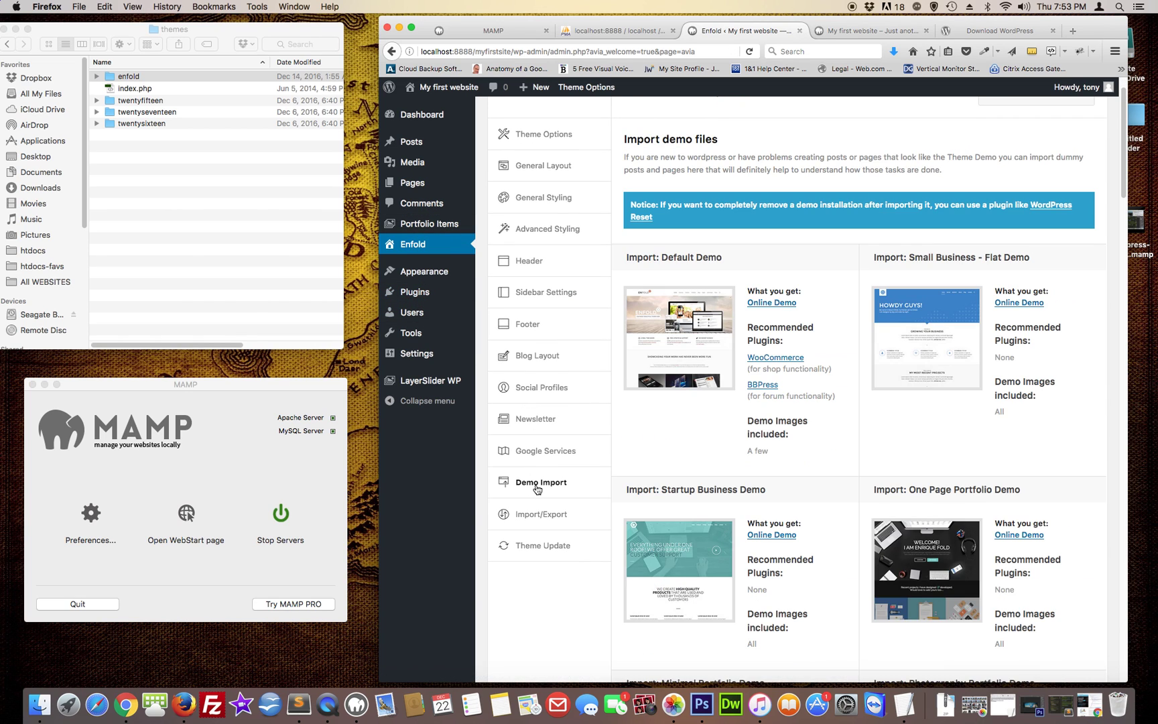
pyautogui.scroll(-2, 590, 527)
pyautogui.moveTo(712, 248)
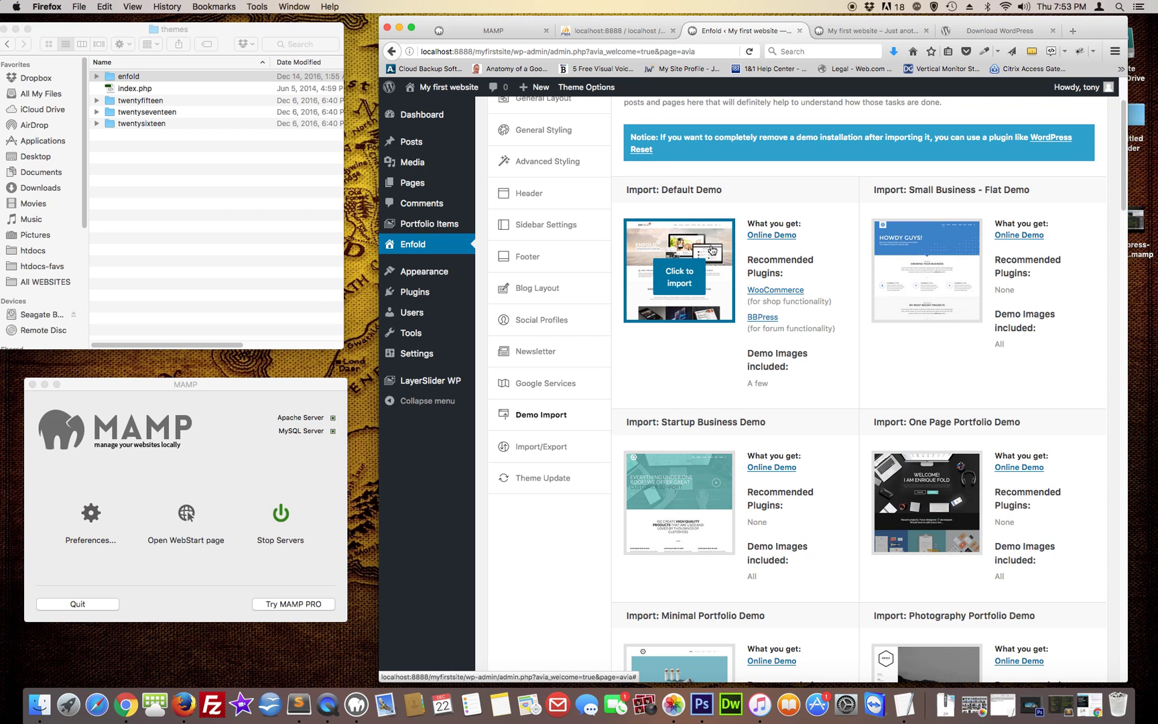
pyautogui.scroll(-6, 669, 351)
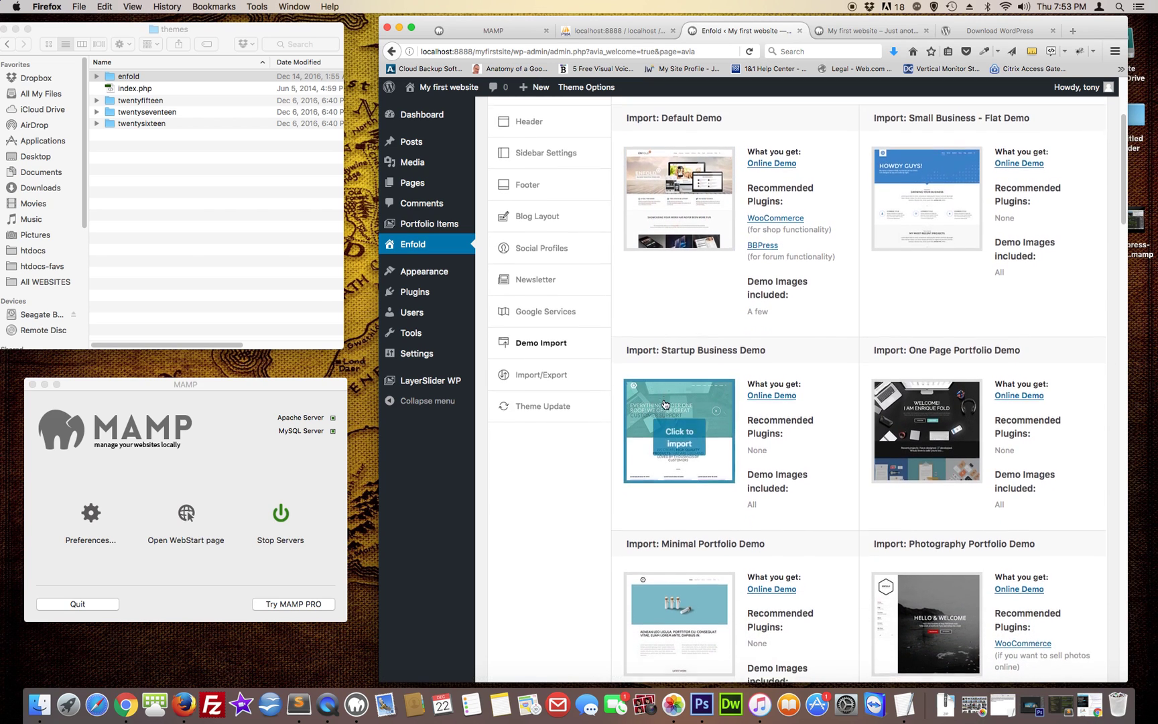
pyautogui.scroll(-8, 665, 403)
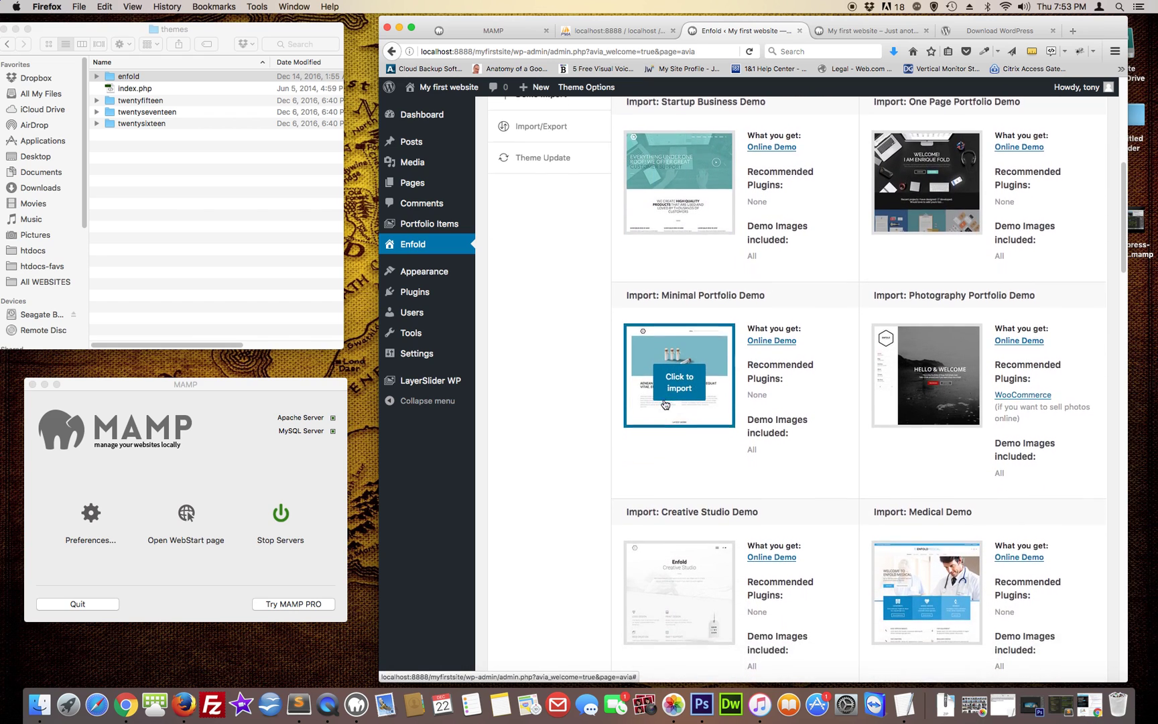
pyautogui.scroll(-12, 662, 404)
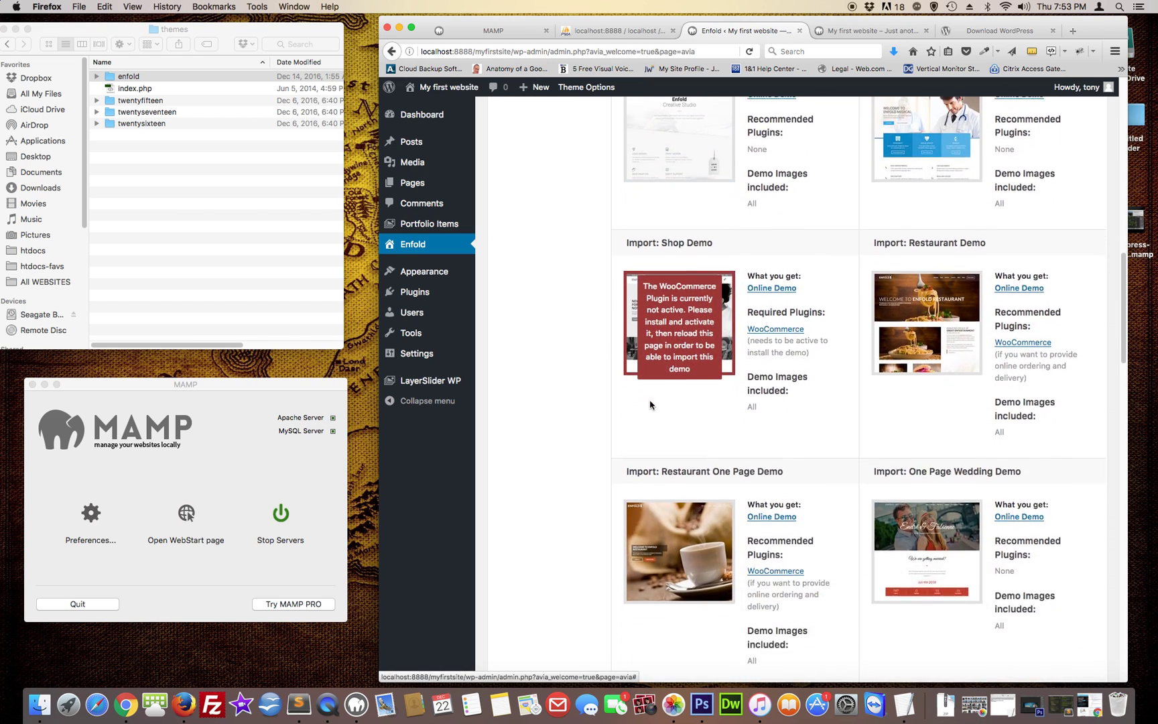
pyautogui.scroll(-3, 618, 423)
pyautogui.scroll(-11, 620, 421)
pyautogui.scroll(-10, 620, 421)
pyautogui.scroll(-6, 621, 421)
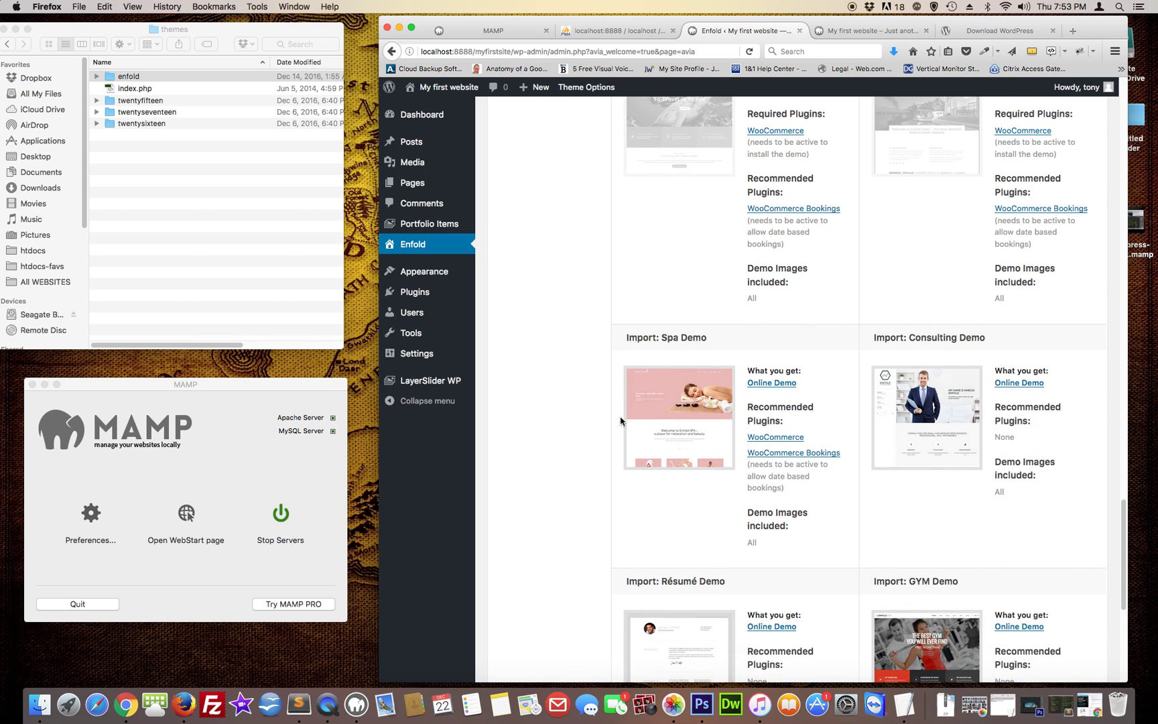
pyautogui.scroll(-9, 620, 421)
pyautogui.scroll(-2, 620, 421)
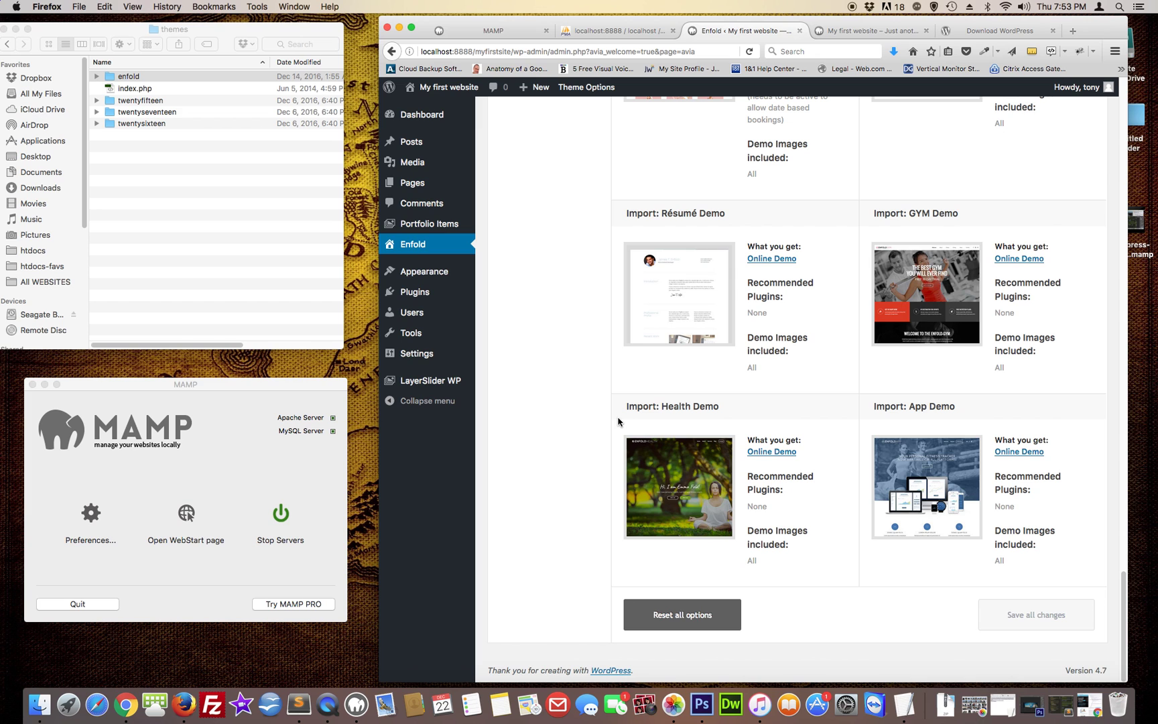
pyautogui.scroll(20, 616, 421)
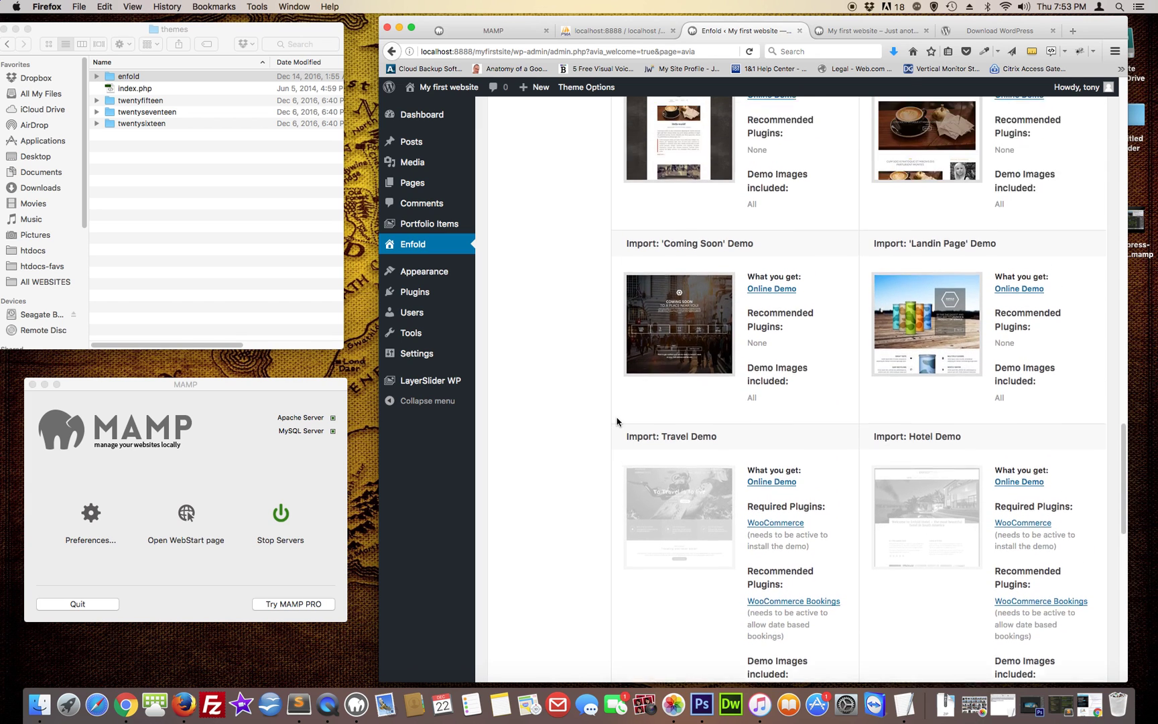
pyautogui.scroll(20, 616, 421)
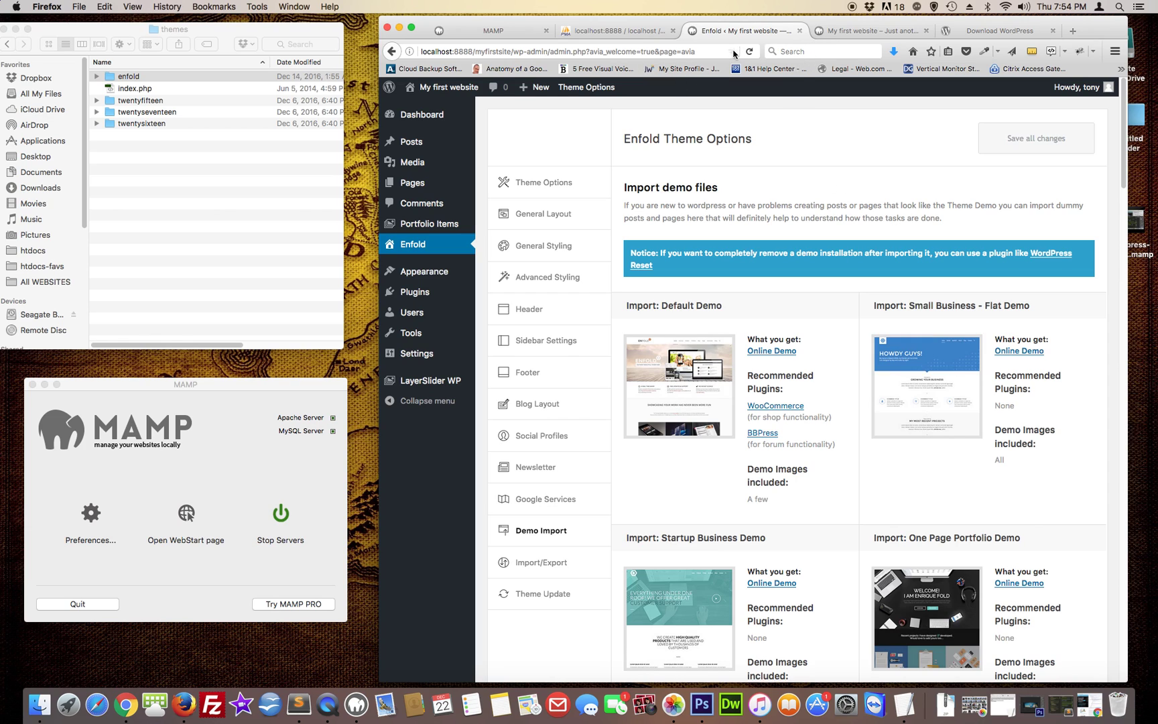
# Reload the site's front page, then go back to the demo import page
pyautogui.click(856, 33)
pyautogui.click(749, 53)
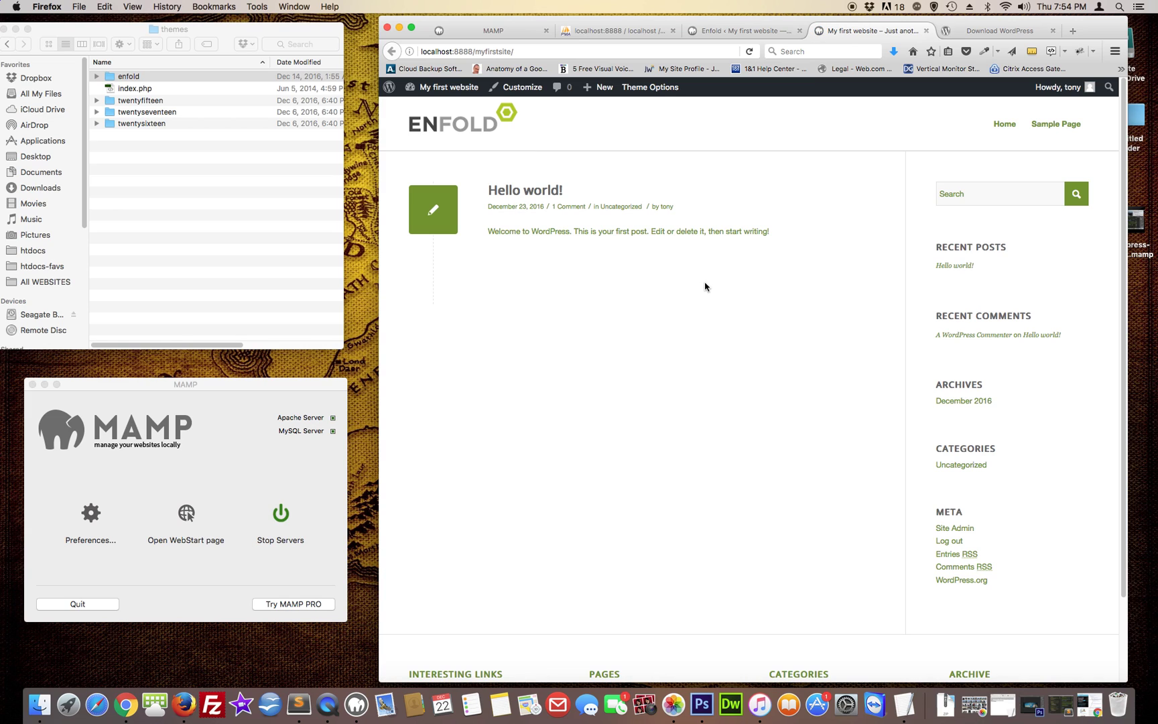
pyautogui.click(761, 31)
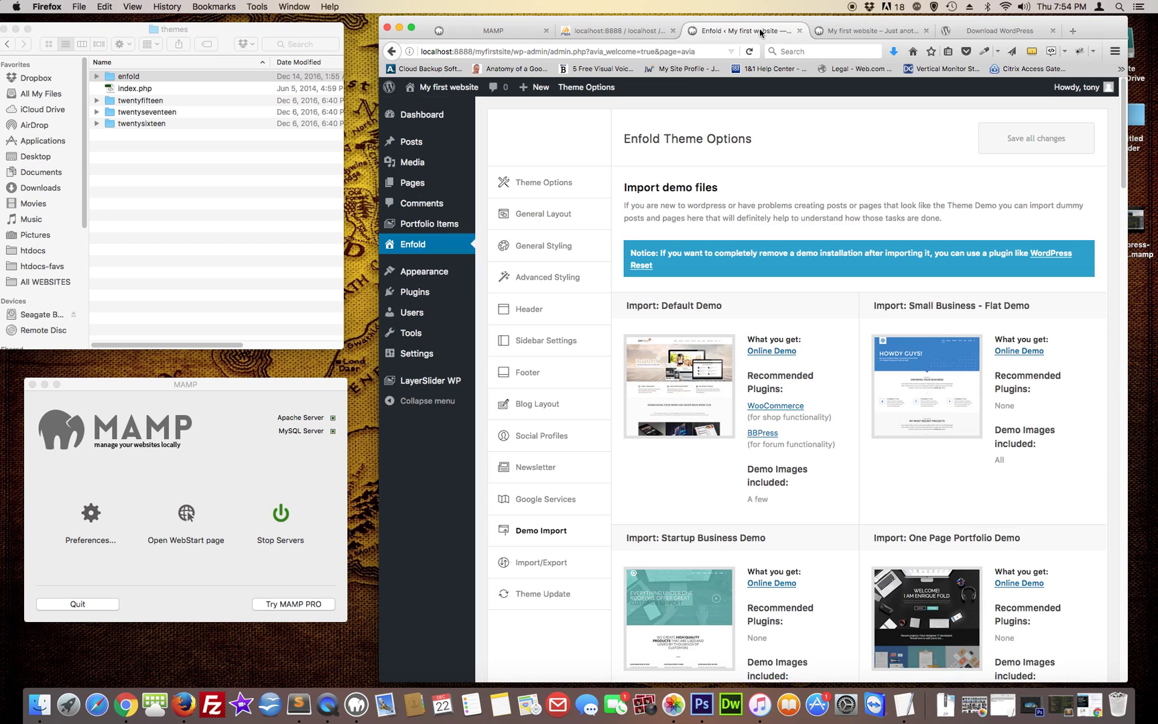